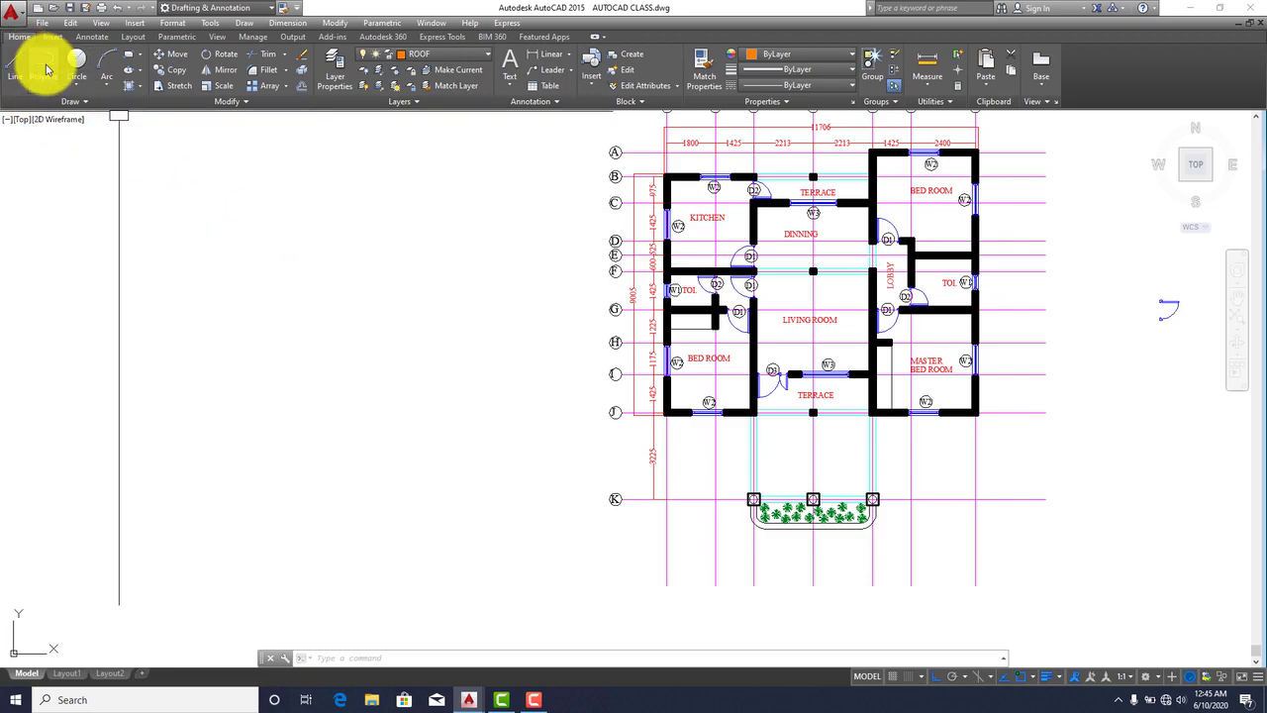
Step: Start a polyline at the front-left porch column's outer corner, trace the columns' front edge, and go up to the wall on grid J
double_click(43, 67)
scroll(763, 559, "up", 8)
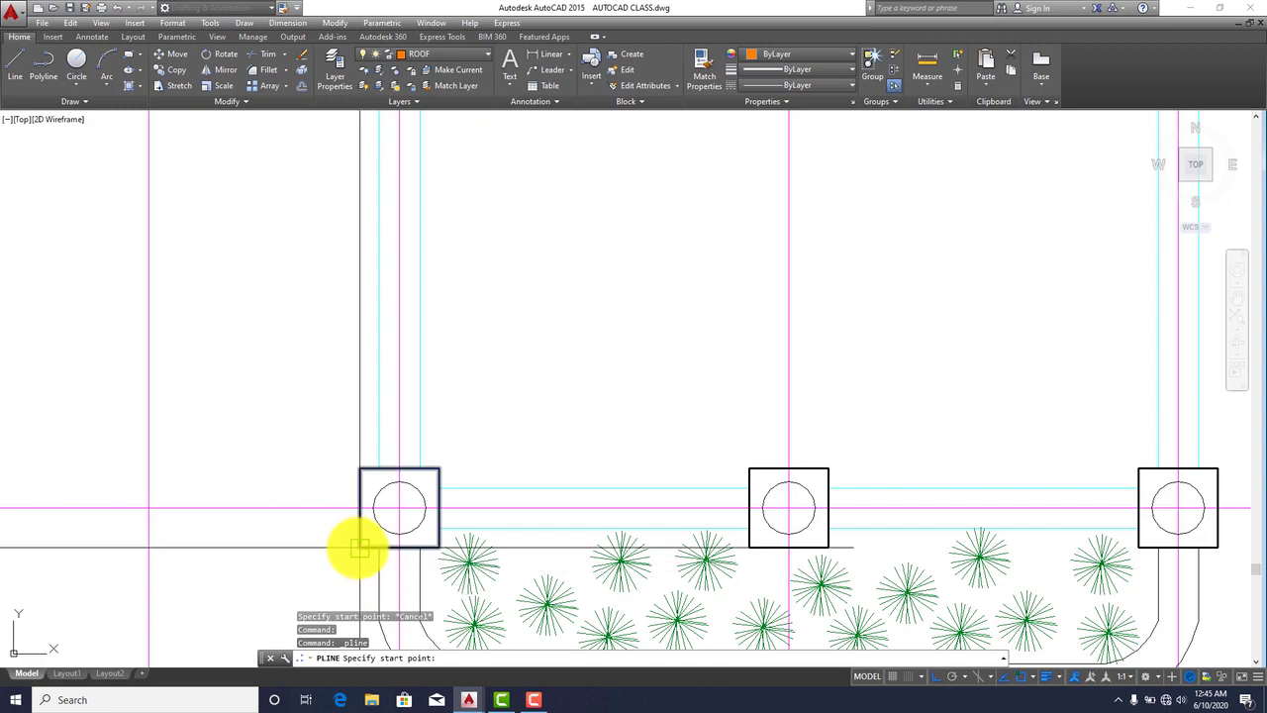
left_click(358, 545)
scroll(758, 546, "down", 6)
scroll(828, 535, "up", 6)
left_click(828, 534)
scroll(811, 418, "down", 5)
scroll(817, 206, "up", 5)
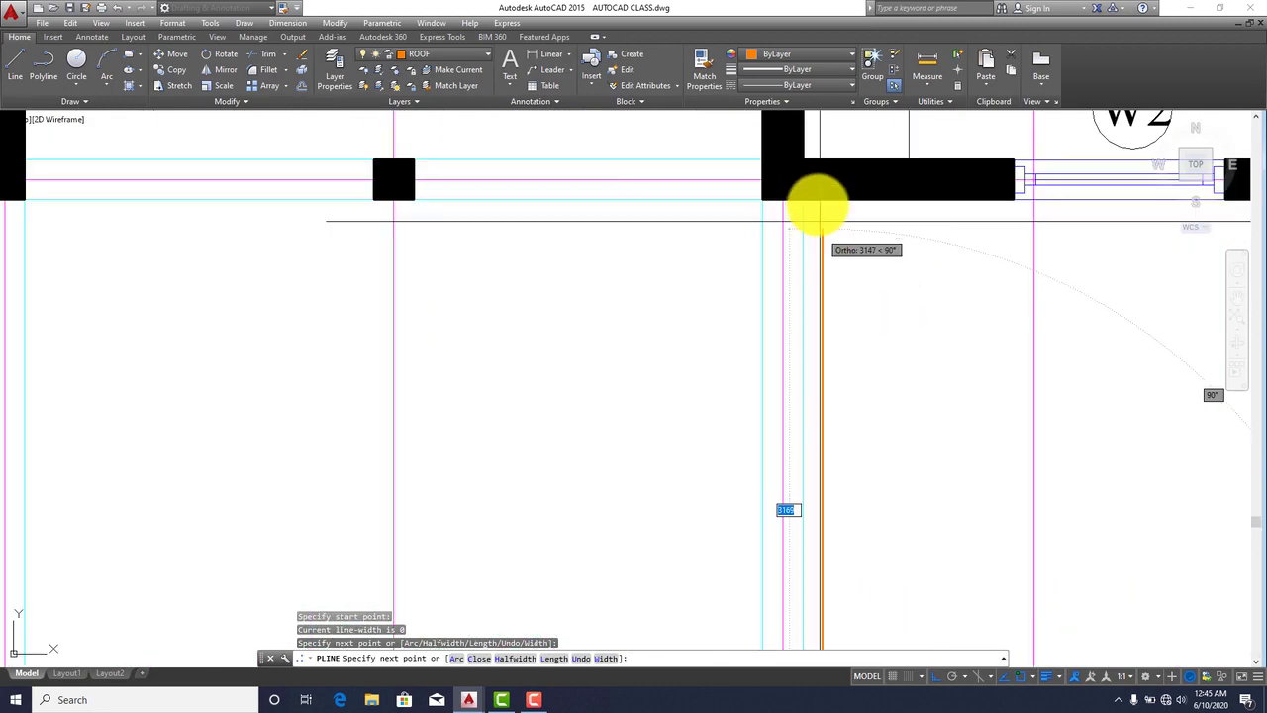
left_click(817, 204)
Step: Continue the polyline along the outer walls of the master bedroom and up around the upper bedroom to its top-left corner
scroll(940, 247, "down", 3)
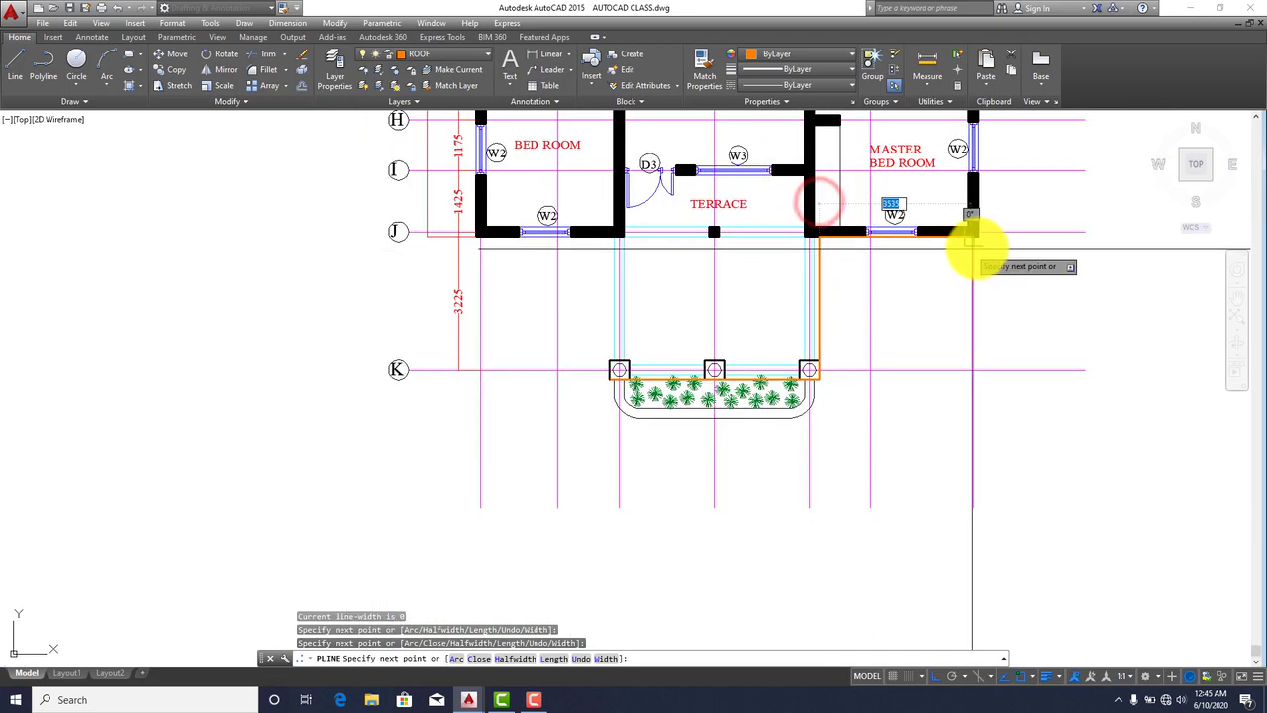
left_click(971, 245)
scroll(974, 297, "down", 4)
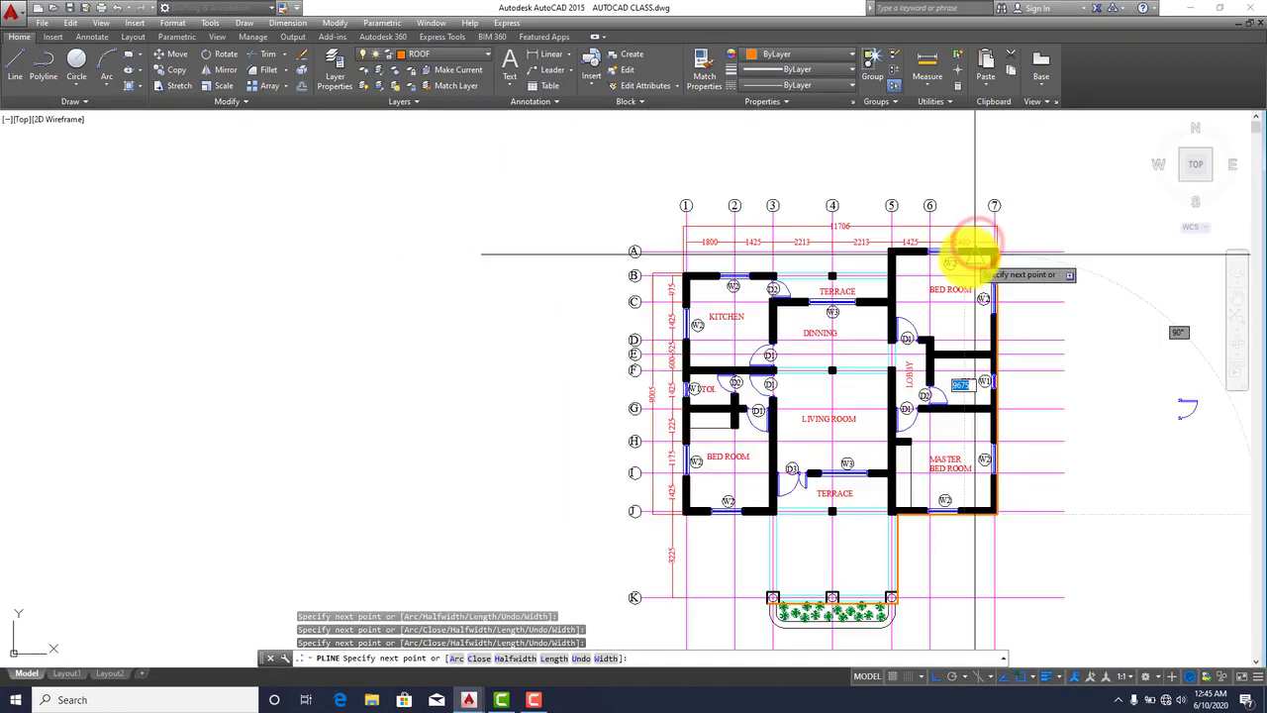
scroll(971, 250, "up", 5)
left_click(1032, 243)
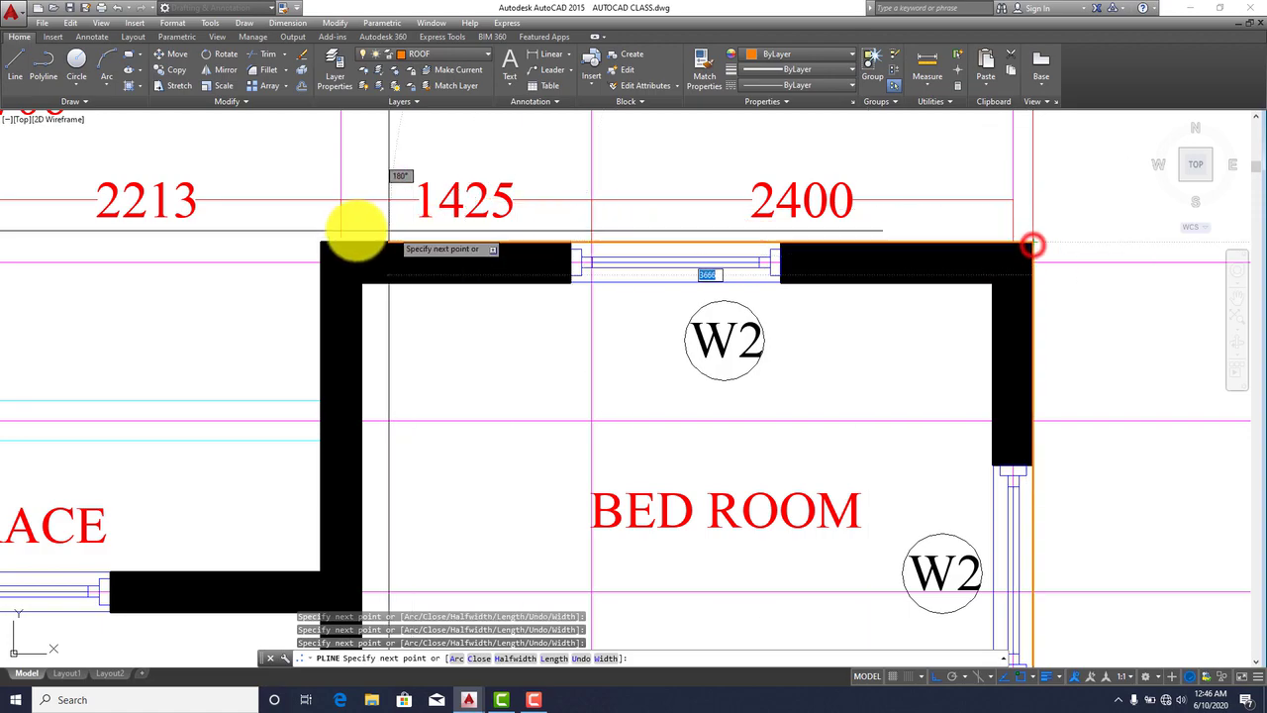
left_click(313, 240)
Step: Continue the polyline down to the wall line on grid B and across the rear terrace to the kitchen's outer corner
scroll(312, 248, "down", 4)
scroll(317, 362, "up", 5)
left_click(327, 386)
scroll(602, 390, "down", 4)
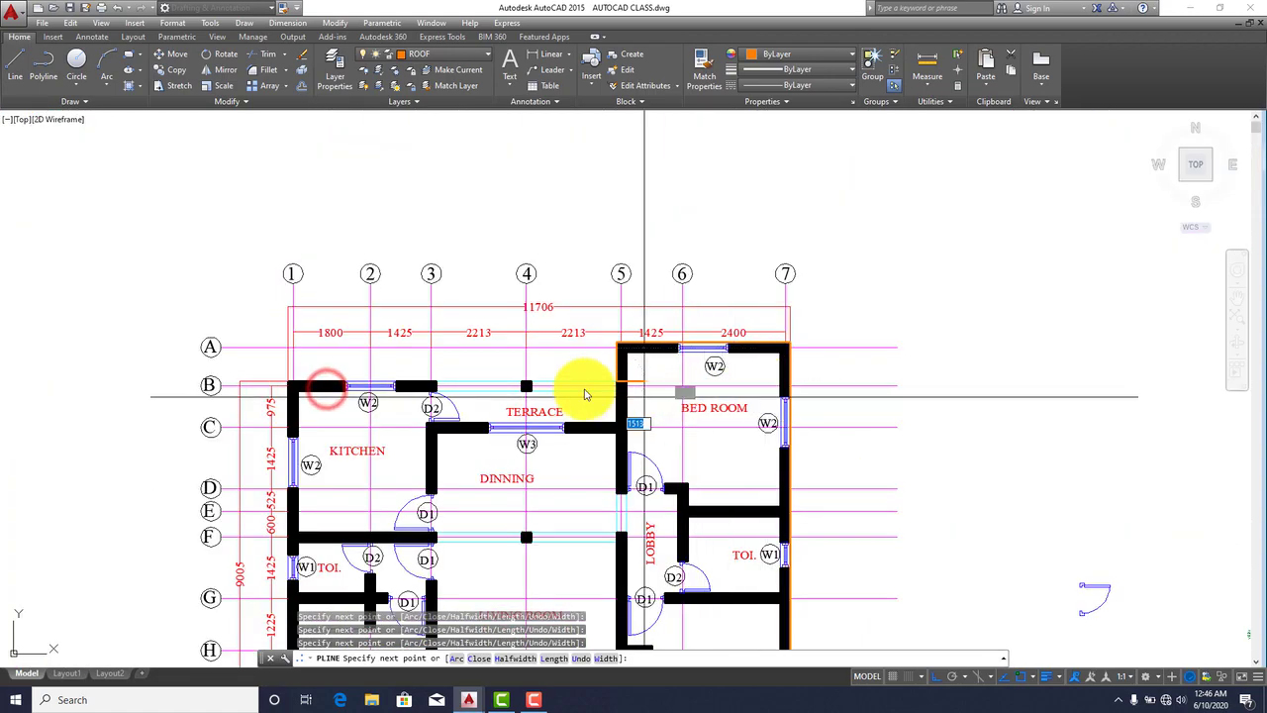
scroll(226, 364, "up", 5)
scroll(319, 354, "down", 3)
scroll(416, 339, "up", 6)
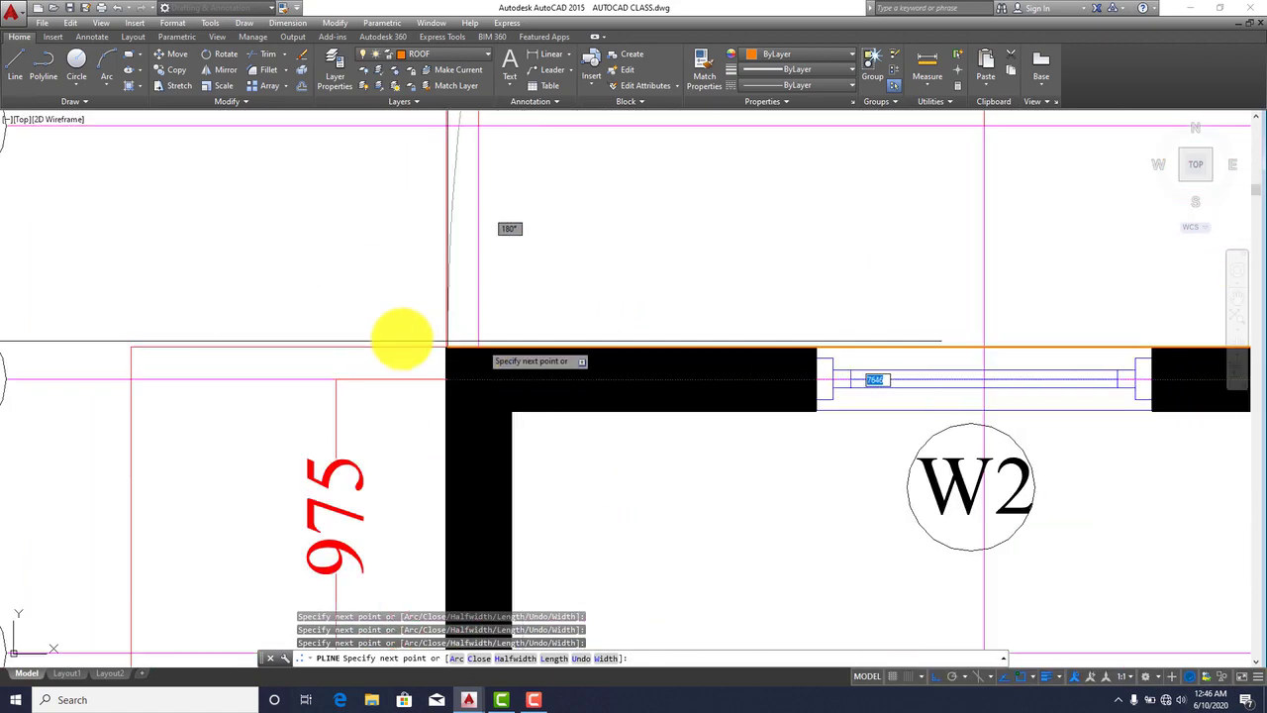
left_click(448, 349)
Step: Trace the left outer wall down to grid J, follow the bedroom's front wall to grid 3, and finish the polyline
scroll(450, 346, "down", 5)
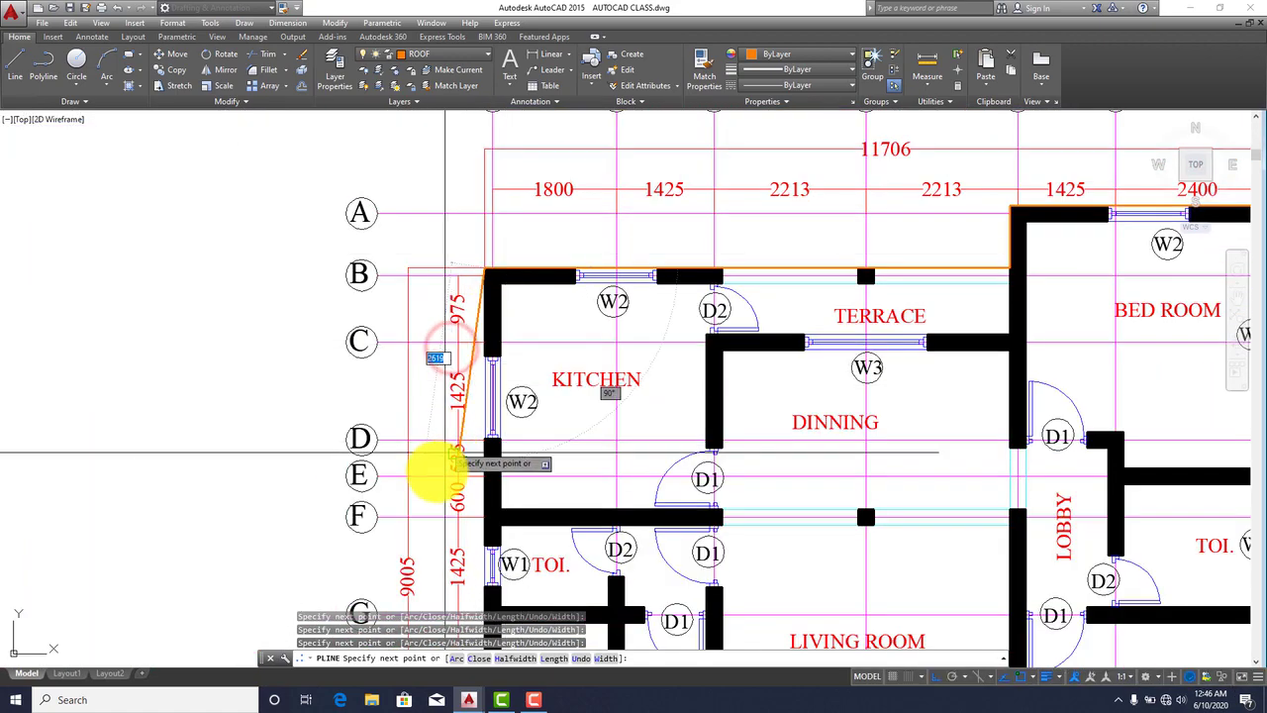
scroll(554, 436, "up", 5)
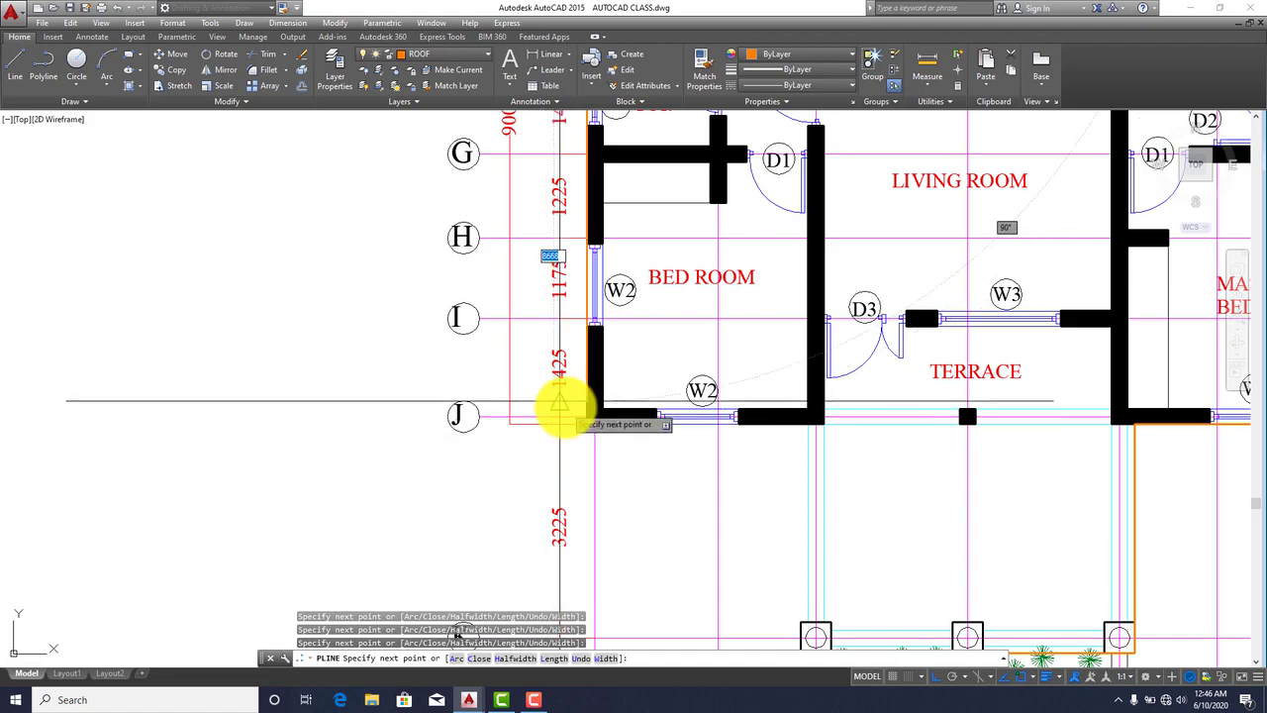
left_click(644, 481)
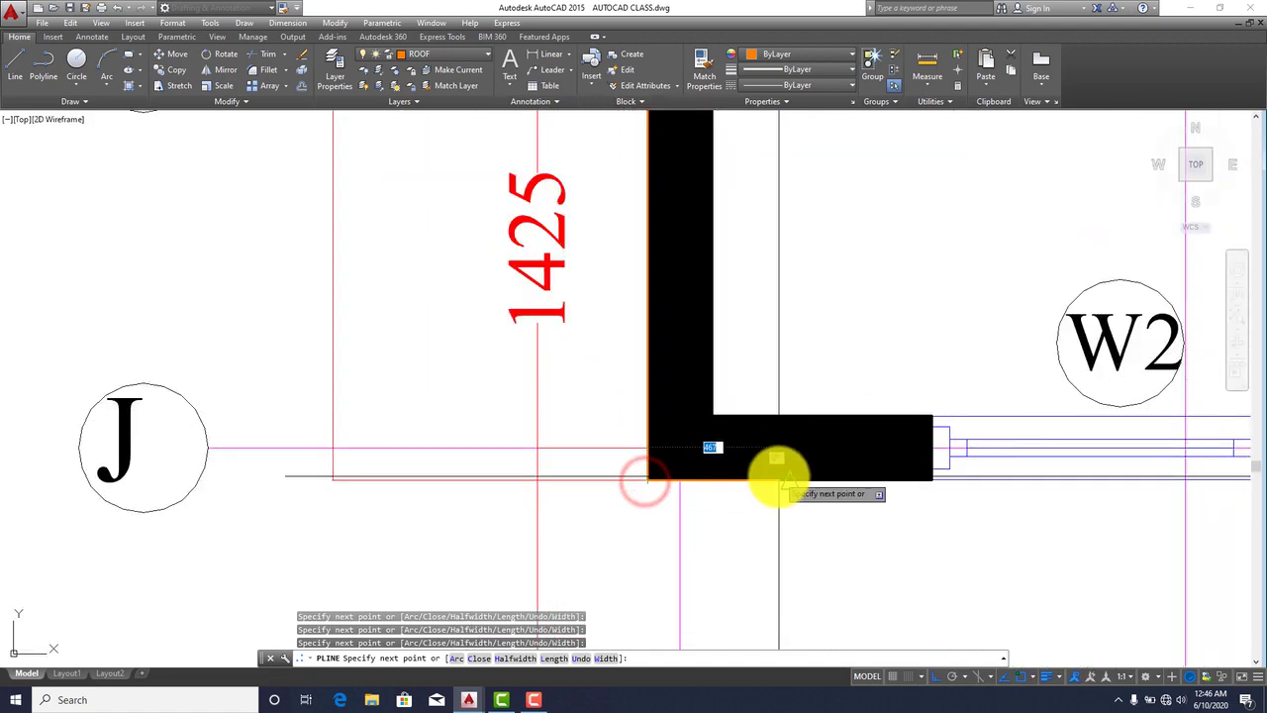
middle_click_drag(758, 504, 544, 450)
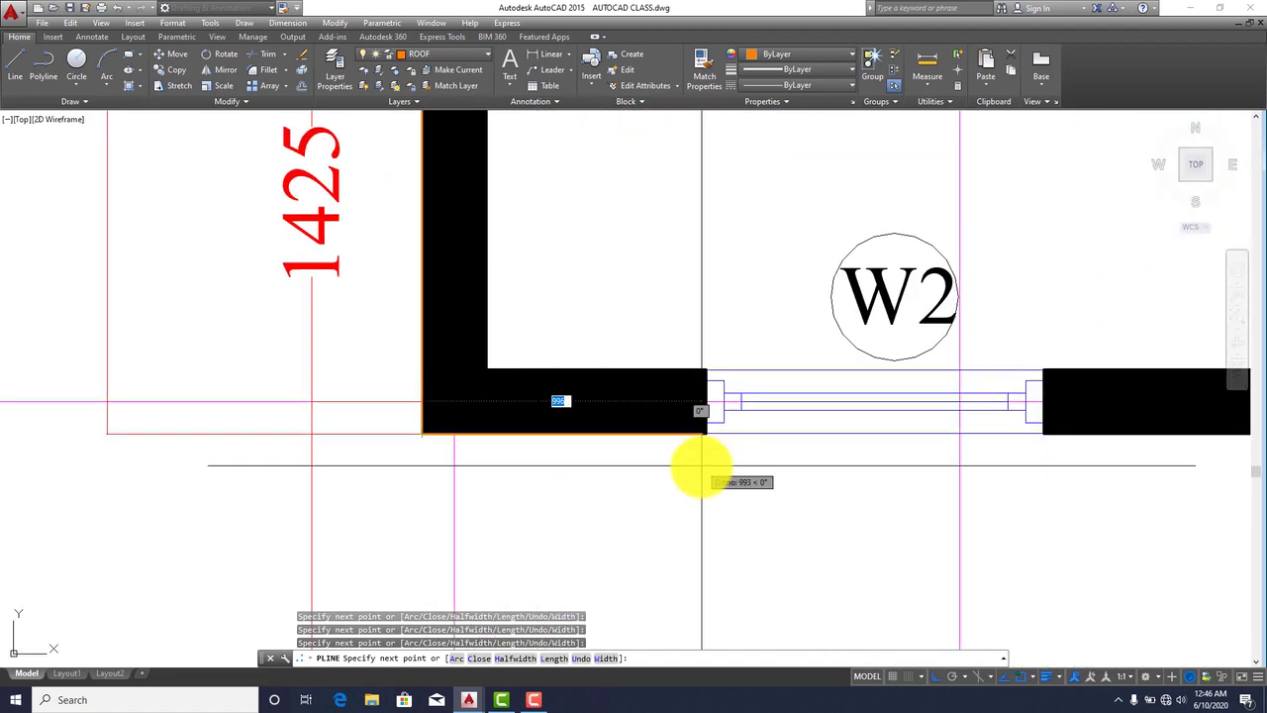
scroll(701, 436, "down", 3)
left_click(940, 427)
key("Return")
Step: Draw a vertical polyline from the front-left porch column's outer corner up to the bedroom's front wall line
scroll(857, 458, "down", 3)
middle_click_drag(857, 554, 859, 433)
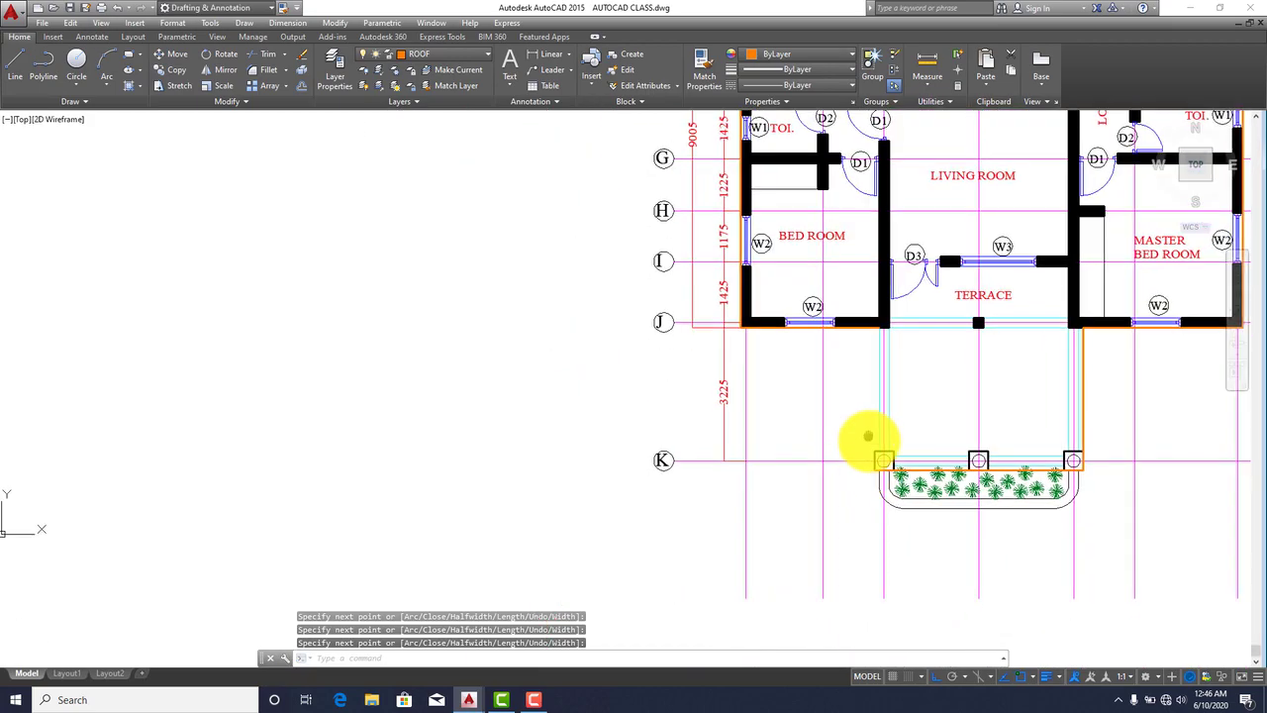
scroll(863, 460, "up", 5)
key("Return")
left_click(887, 442)
scroll(834, 415, "down", 3)
scroll(862, 387, "up", 5)
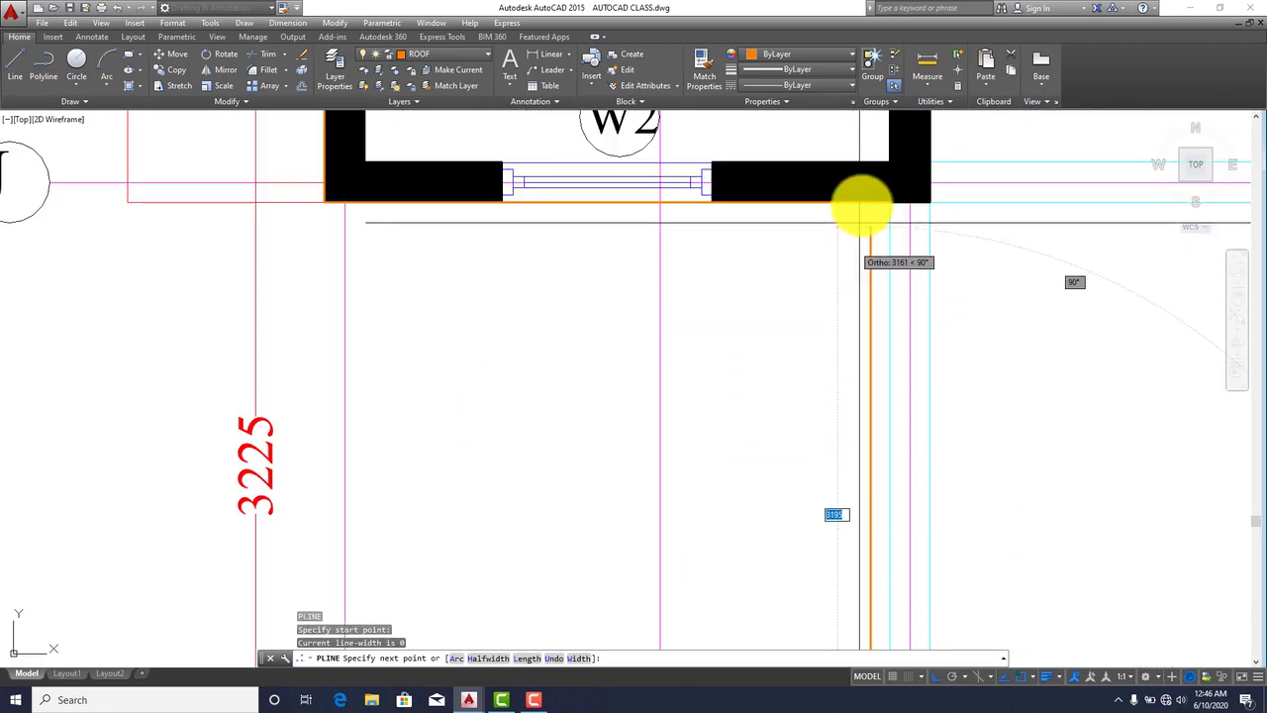
left_click(862, 202)
key("Return")
Step: Fillet the bedroom's front wall polyline with the porch's left vertical polyline to join them at the corner
scroll(765, 386, "down", 3)
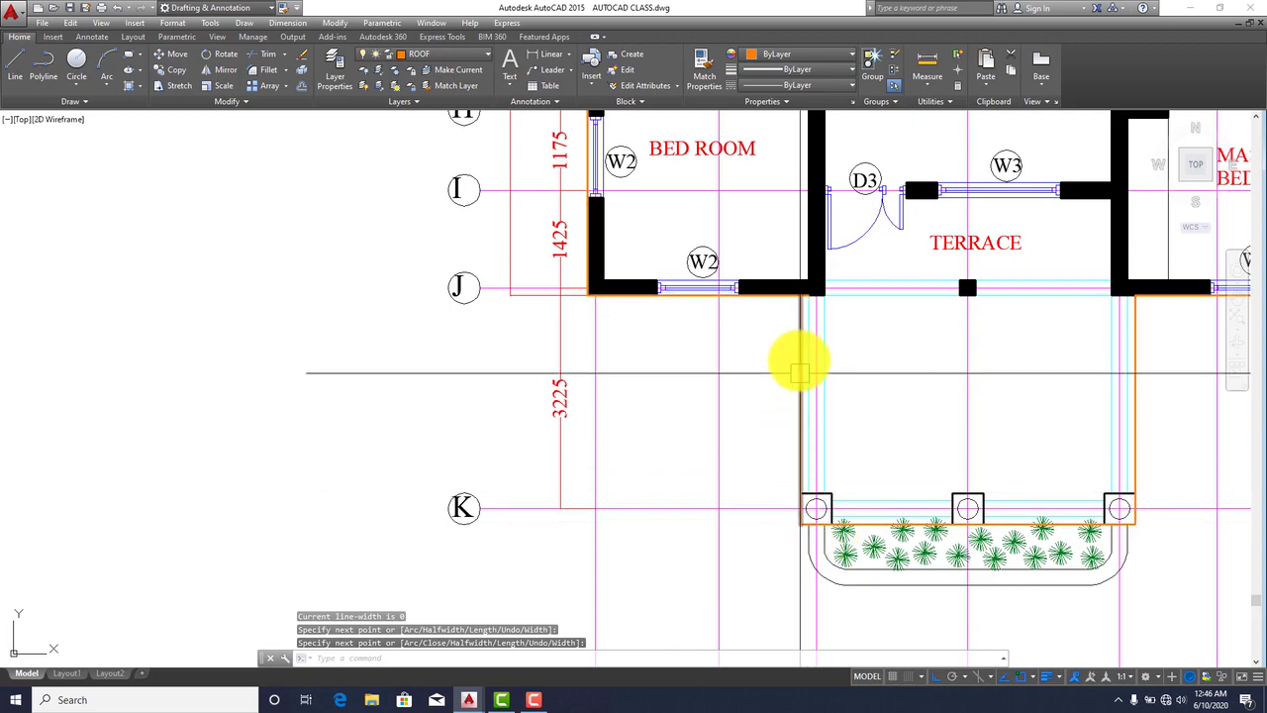
left_click(287, 72)
left_click(287, 92)
scroll(769, 311, "up", 6)
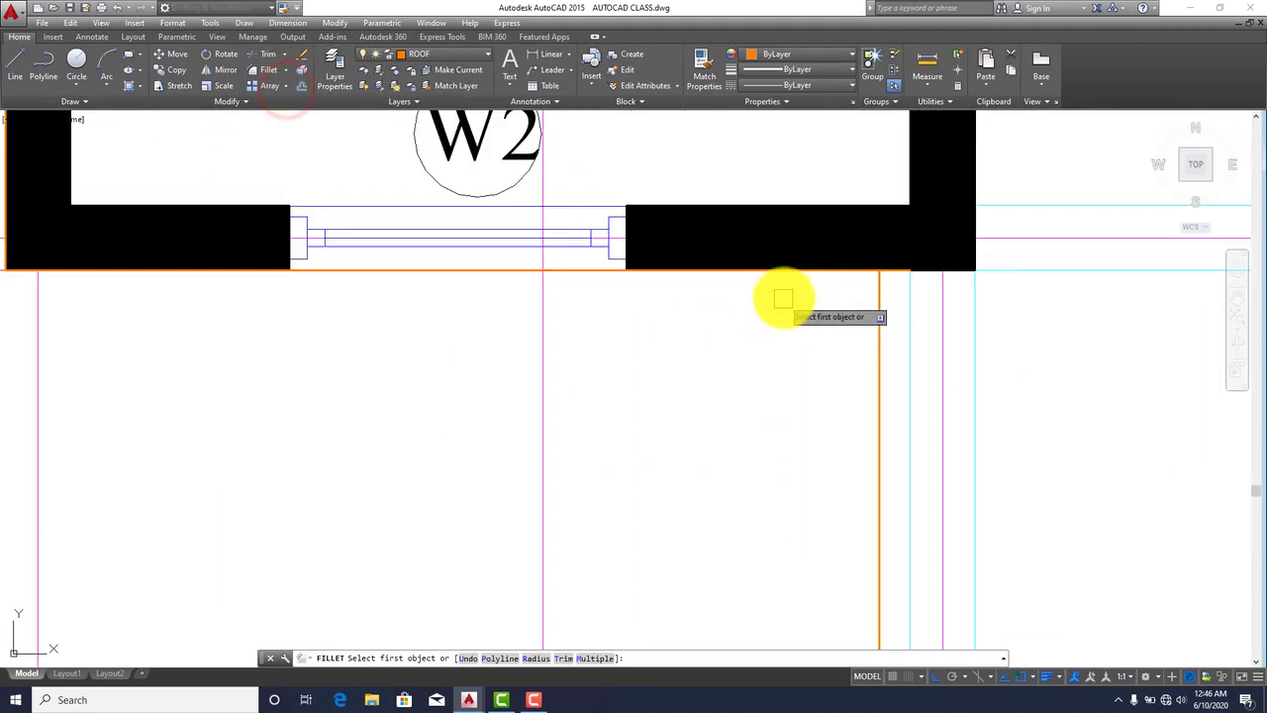
left_click(786, 273)
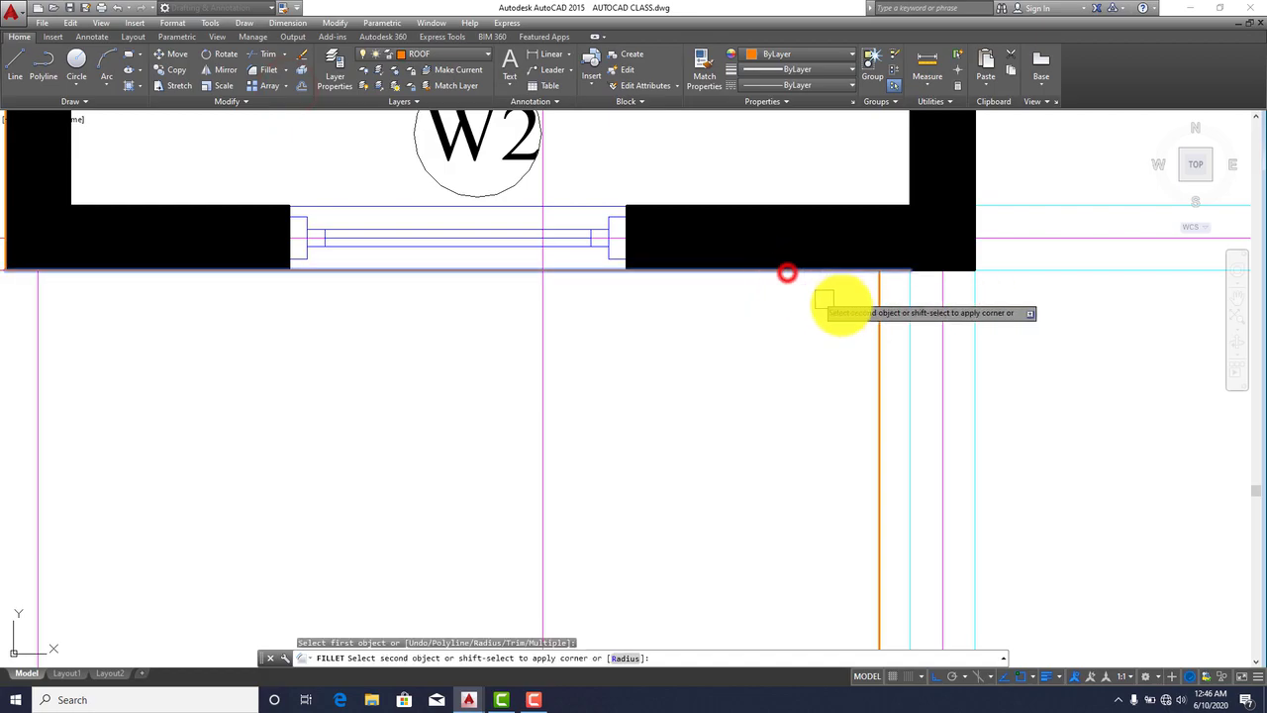
left_click(880, 305)
Step: Move the traced building outline horizontally into the empty area left of the floor plan
scroll(814, 243, "down", 5)
scroll(841, 432, "up", 6)
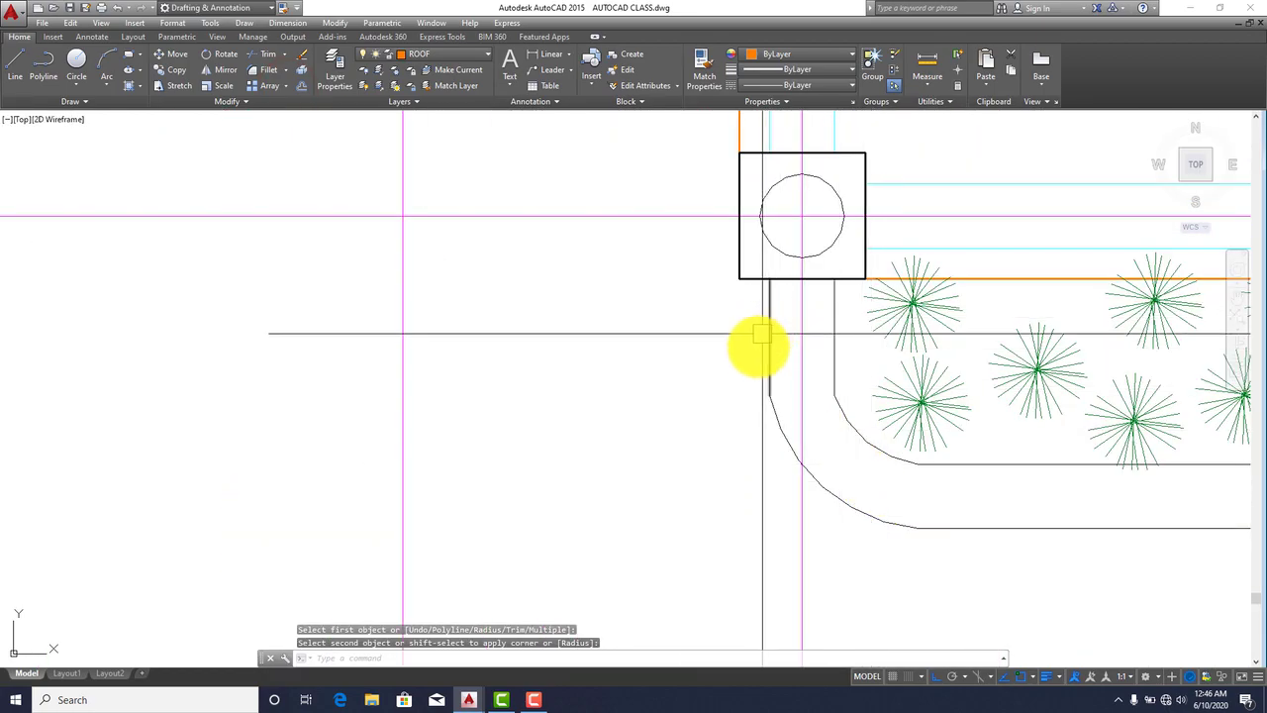
scroll(765, 318, "down", 5)
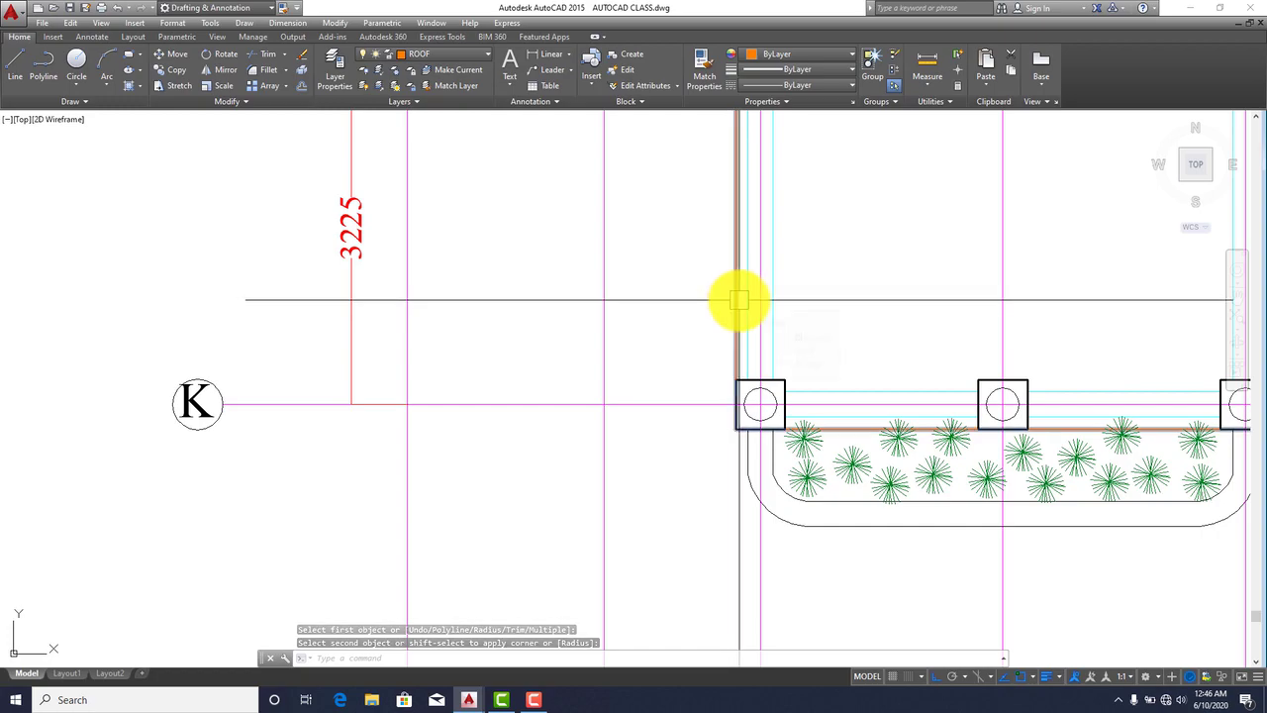
scroll(738, 300, "down", 5)
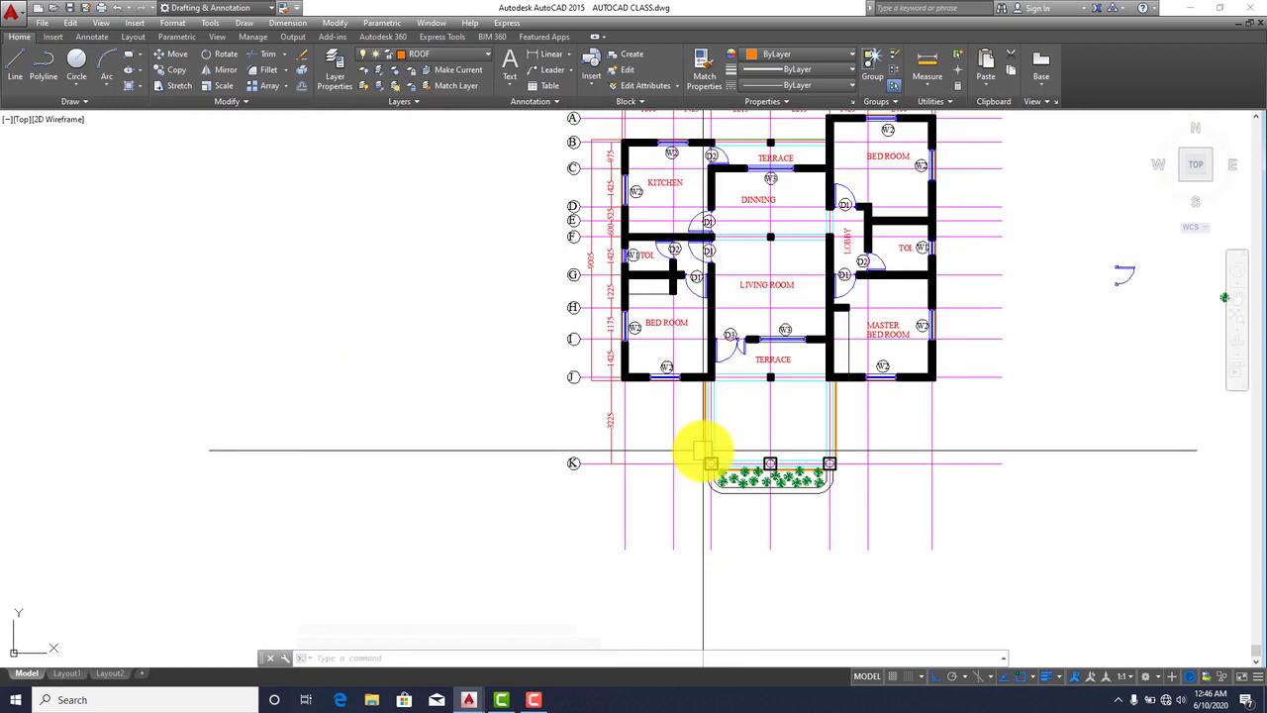
middle_click_drag(703, 451, 687, 483)
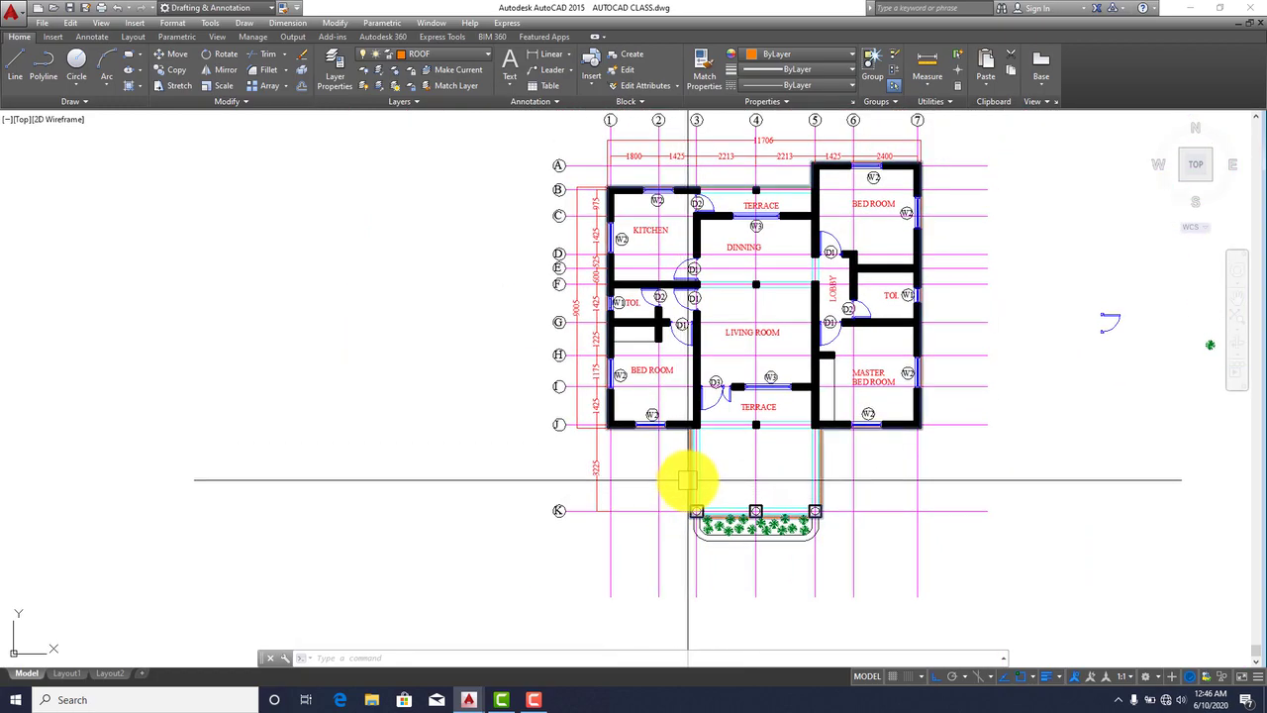
left_click(690, 464)
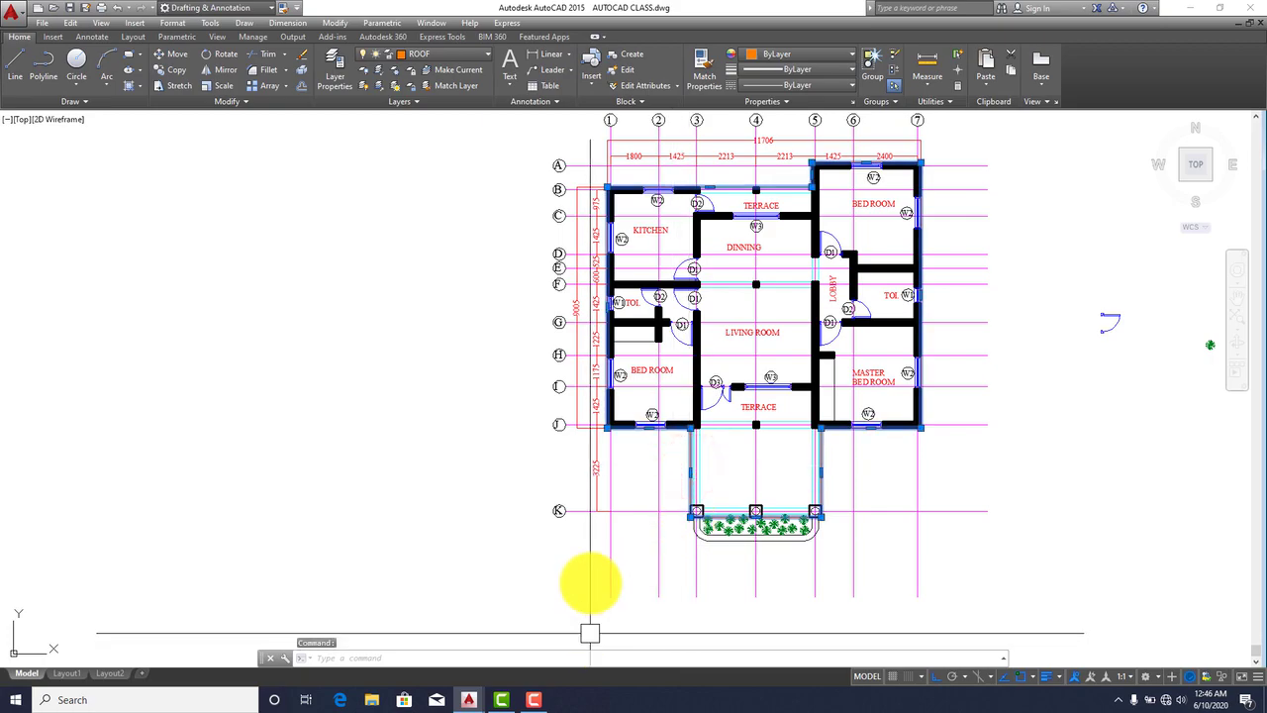
left_click(172, 55)
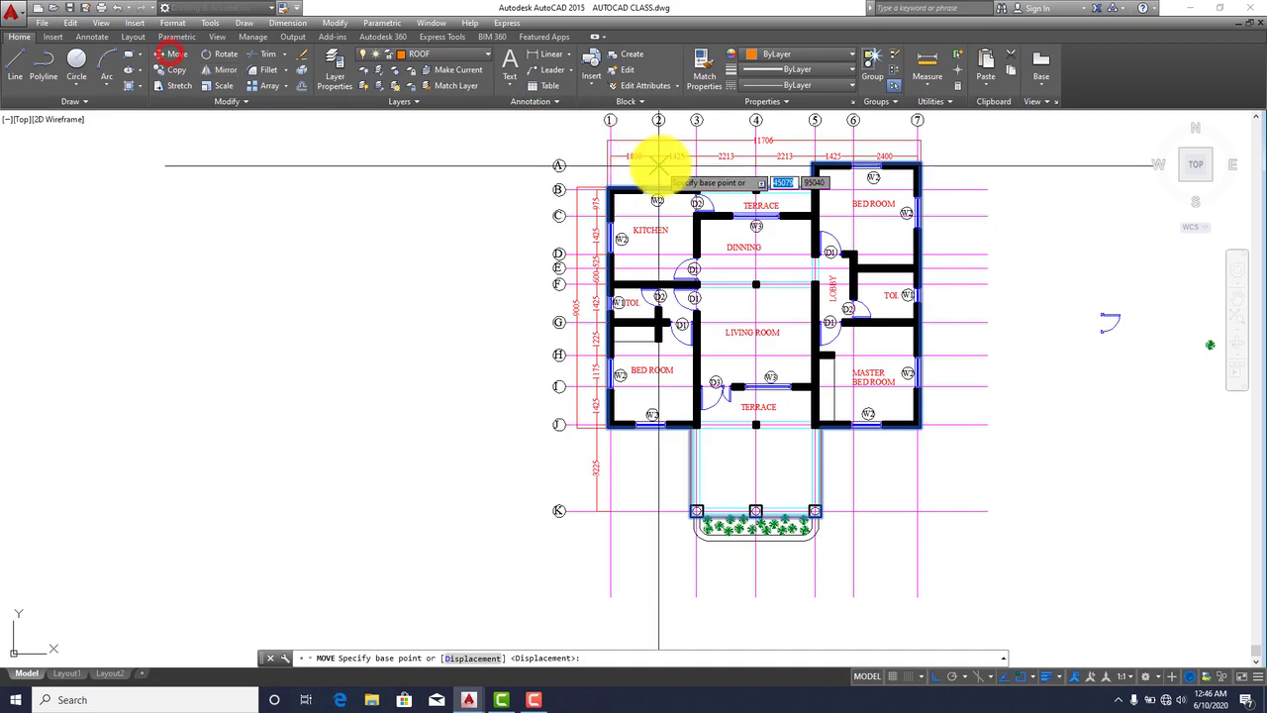
left_click(606, 186)
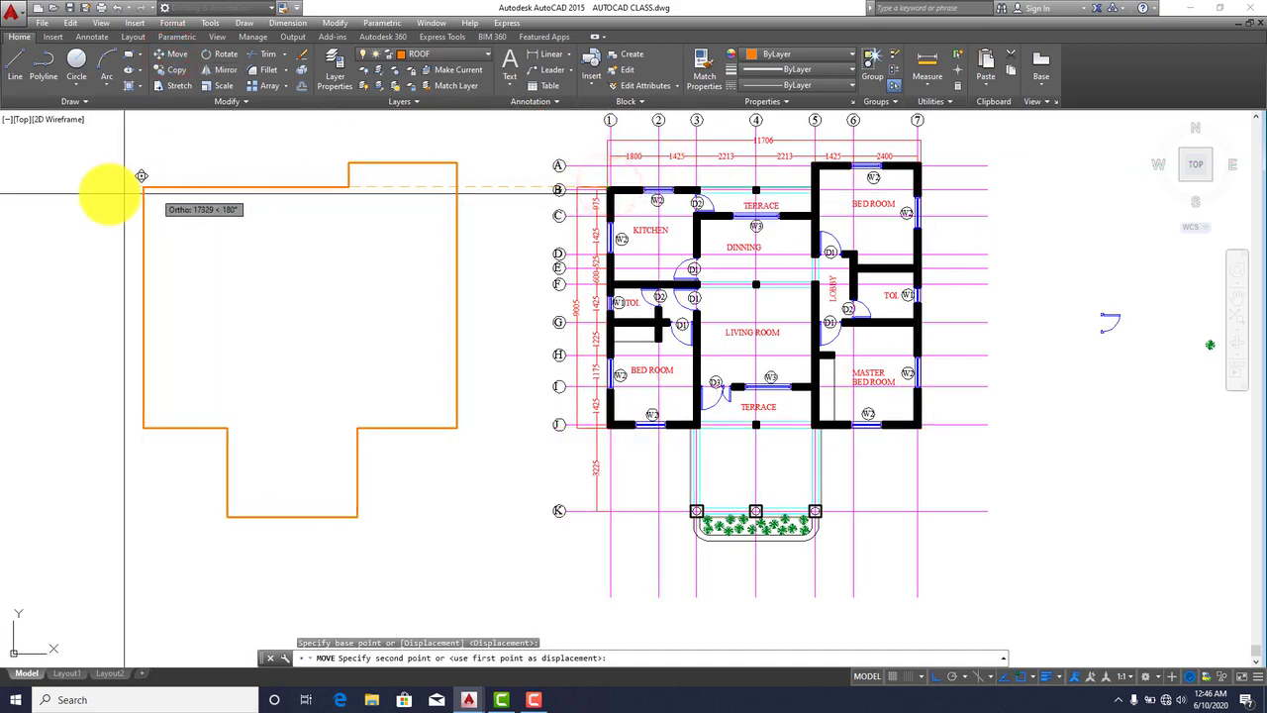
left_click(61, 195)
Step: Offset the moved building outline outward by 600 to form the roof overhang
scroll(435, 307, "down", 5)
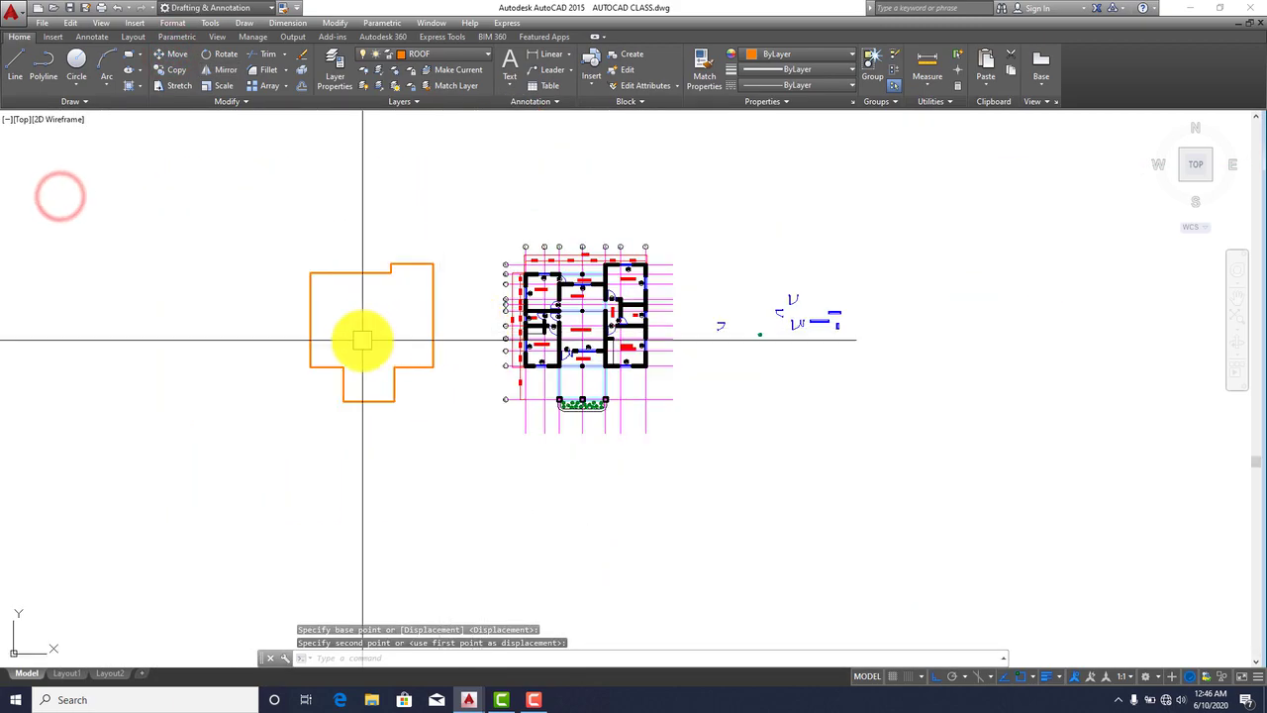
middle_click_drag(362, 336, 699, 283)
scroll(703, 248, "up", 1)
scroll(732, 256, "up", 2)
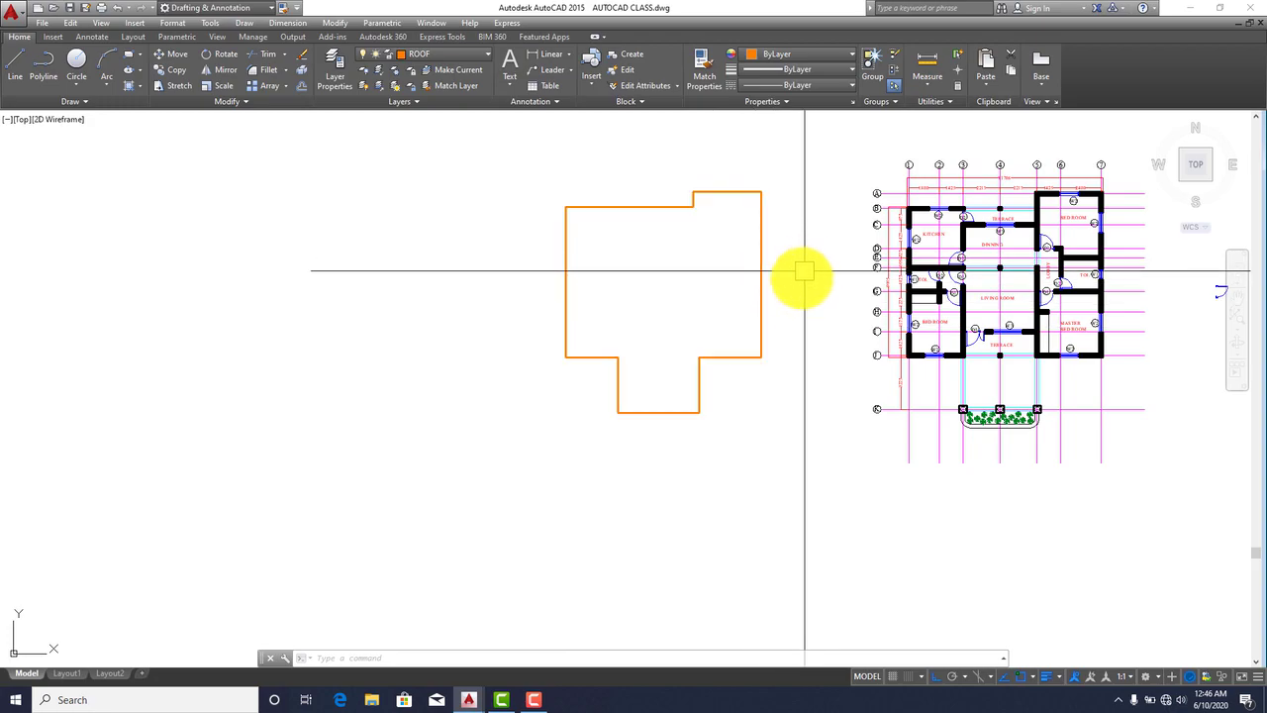
middle_click_drag(795, 292, 761, 318)
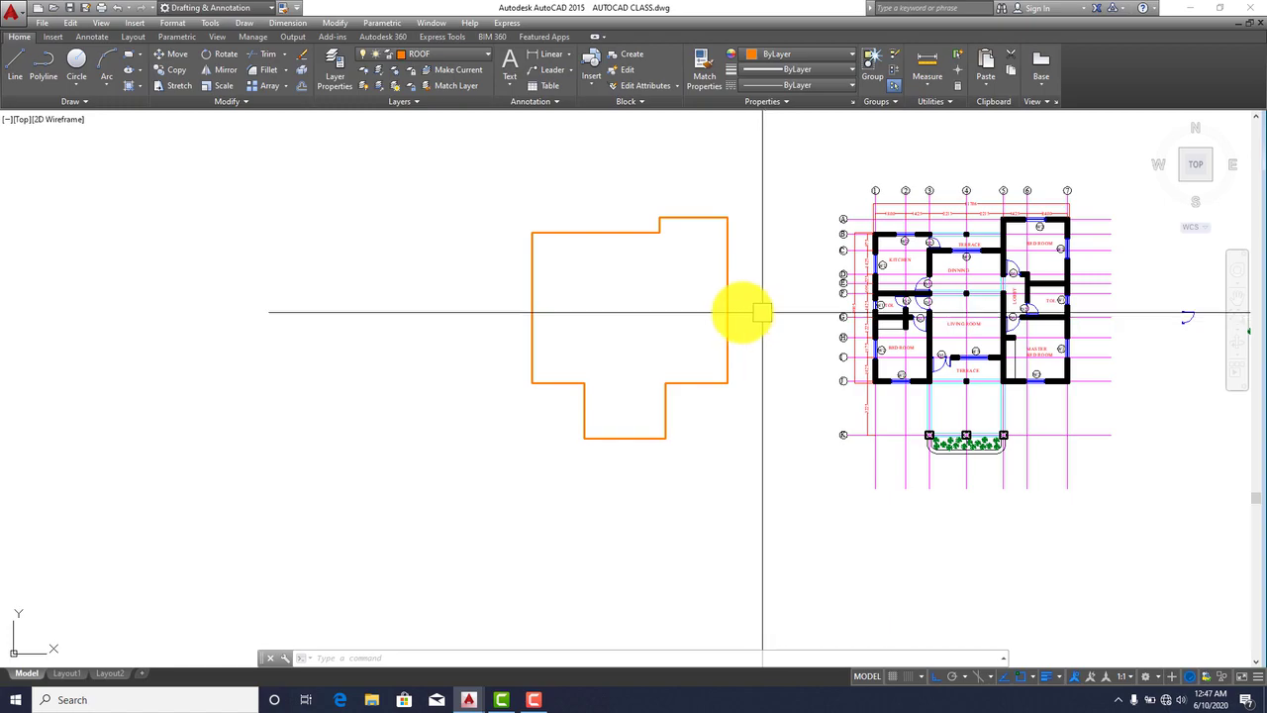
left_click(730, 304)
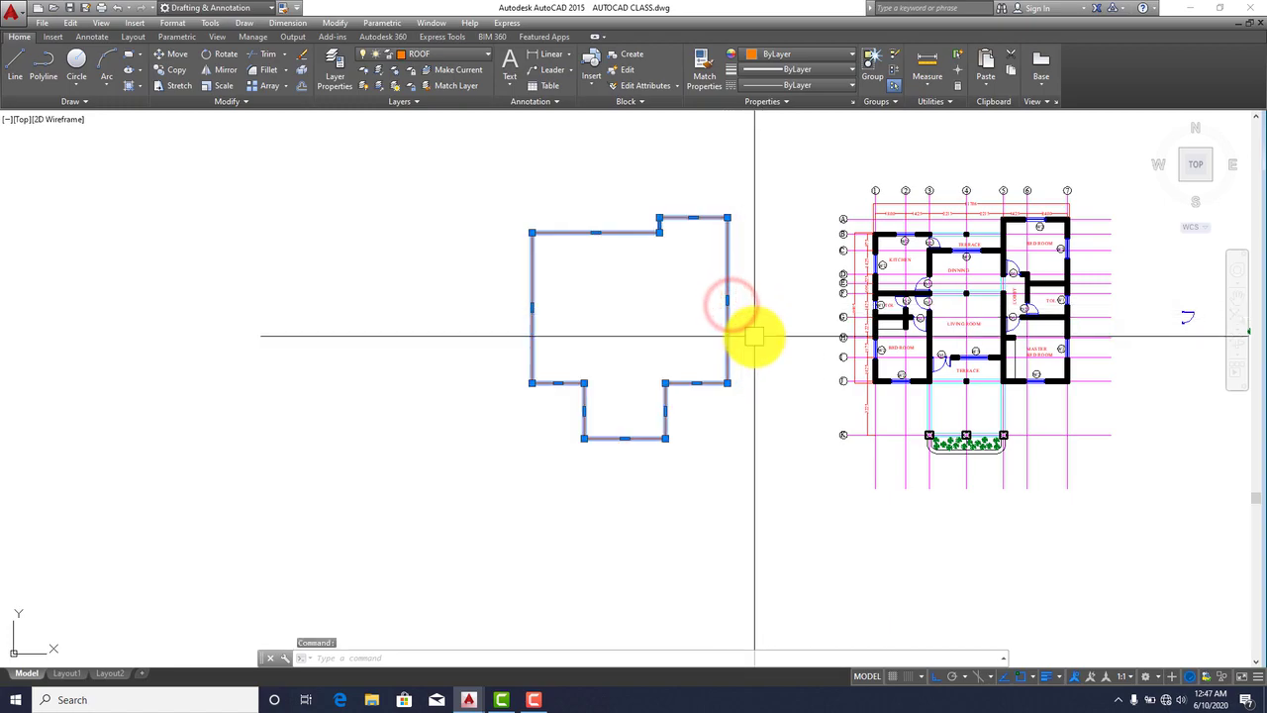
type("o")
key("Return")
key("Return")
left_click(730, 334)
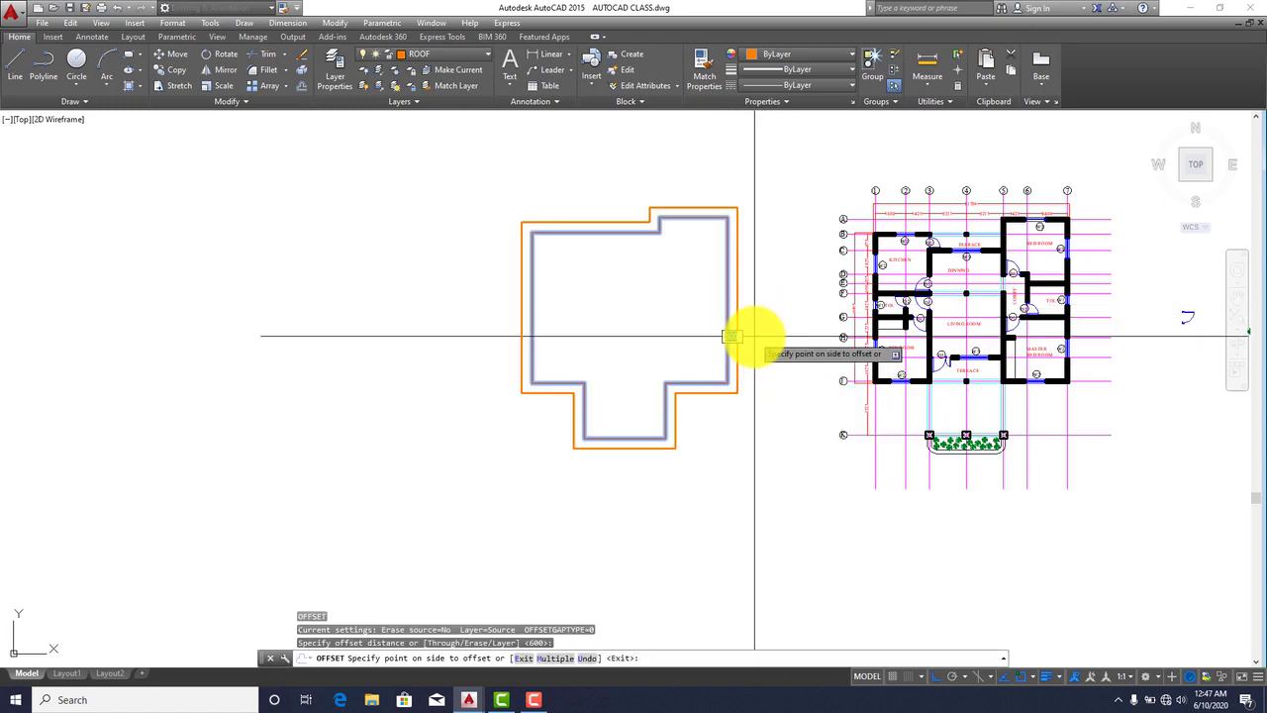
left_click(770, 299)
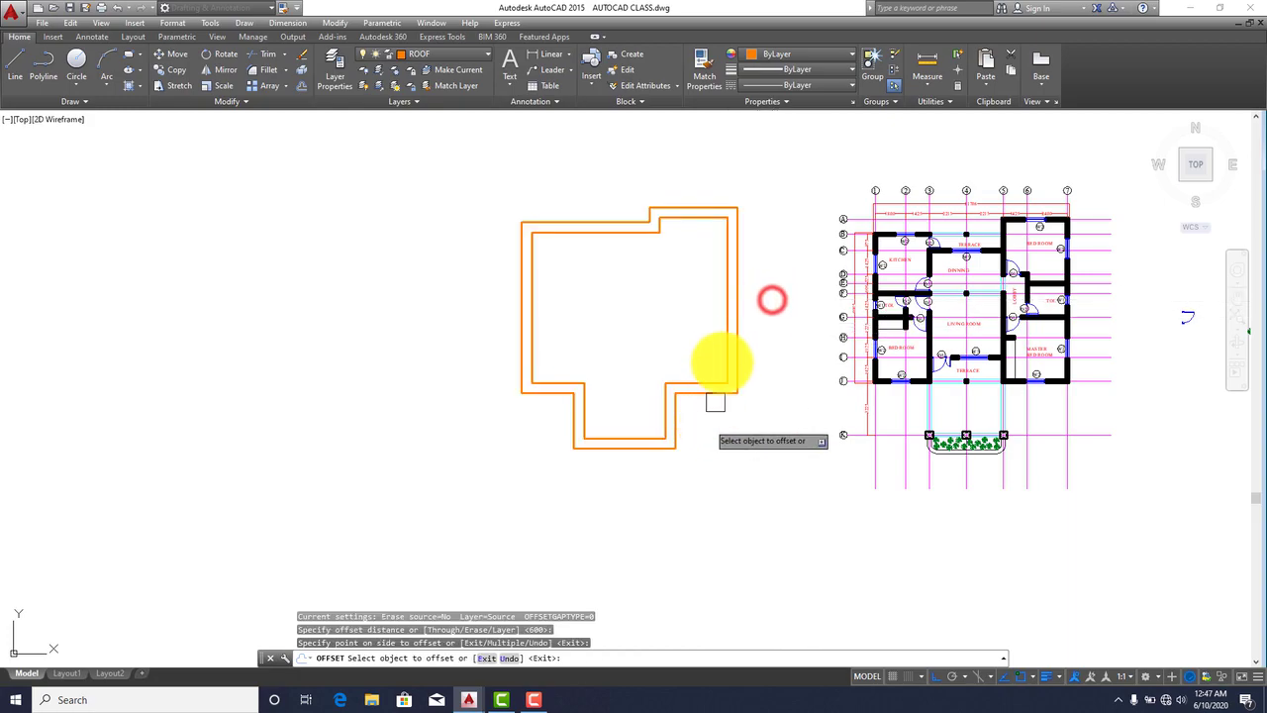
middle_click_drag(733, 248, 703, 226)
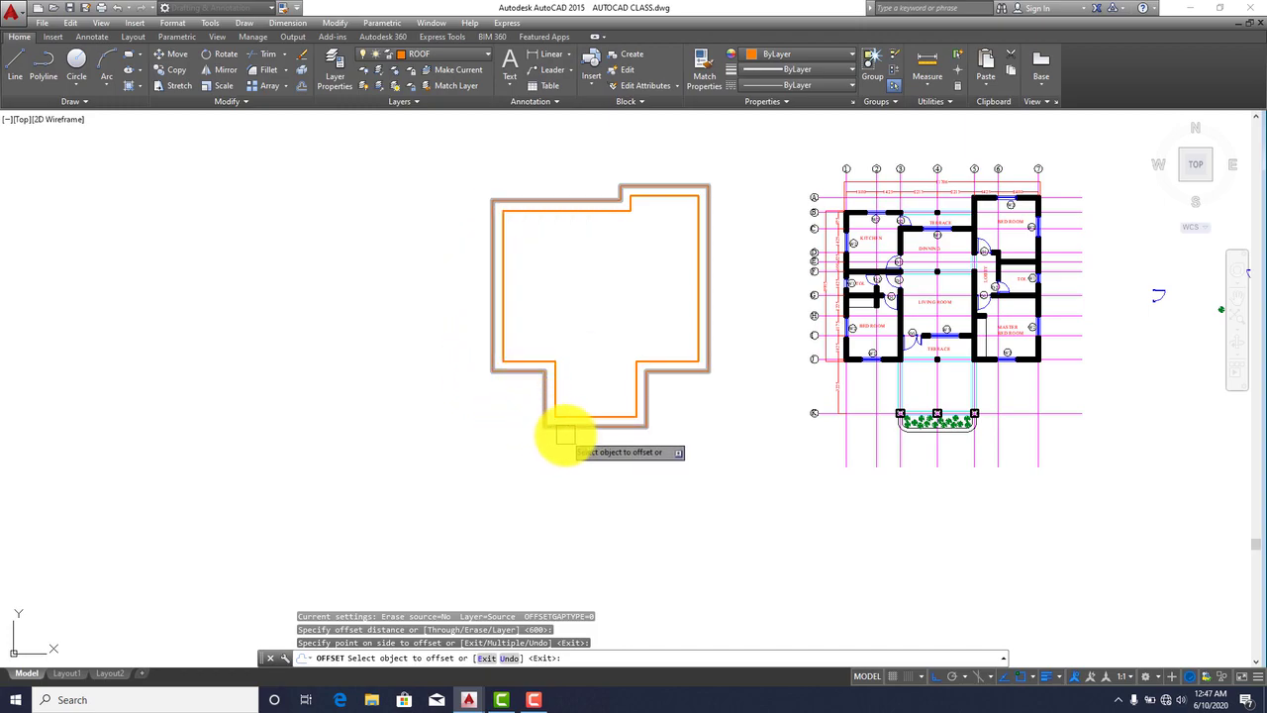
key("Escape")
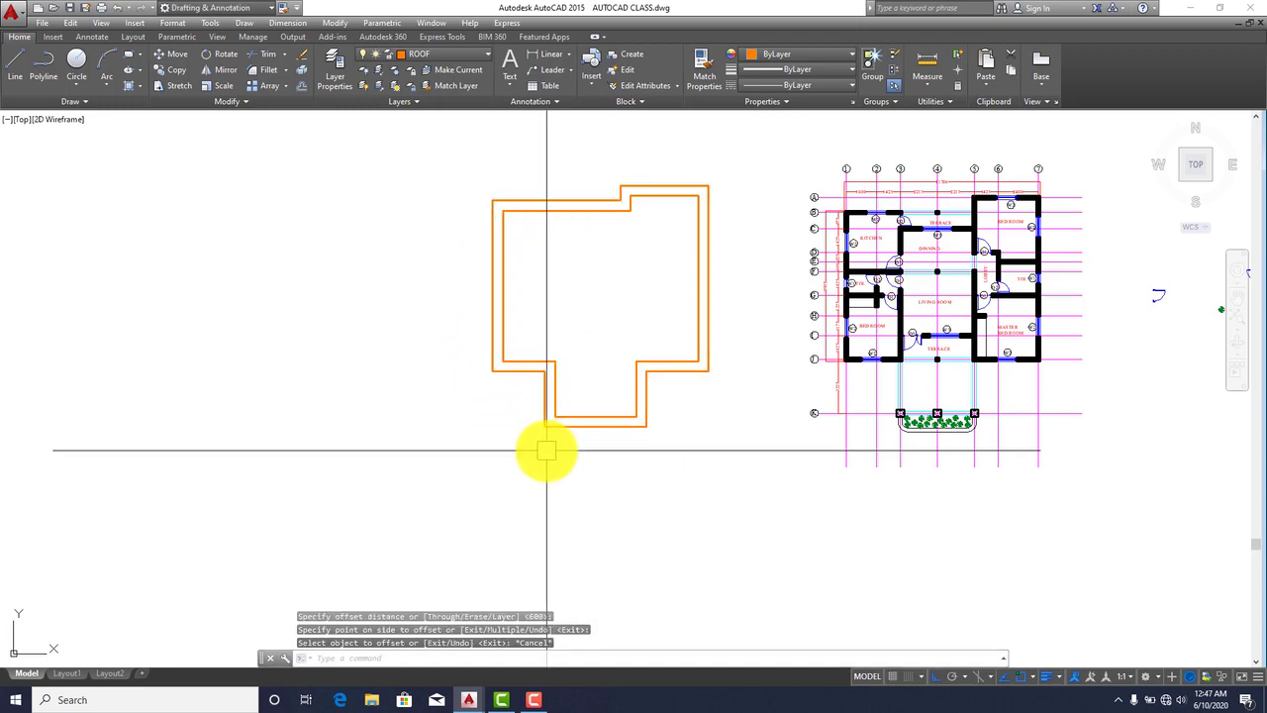
Step: Draw a vertical line in the empty area left of the roof outlines, slightly taller than their main block
left_click(18, 60)
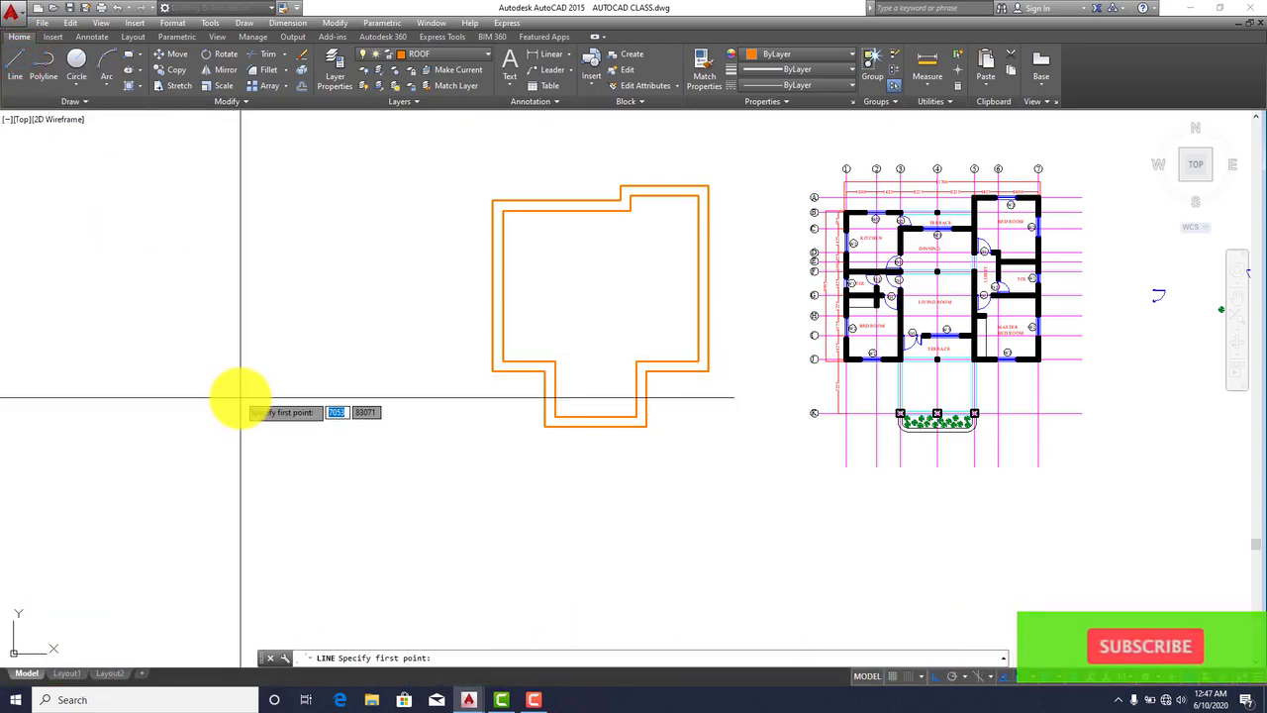
left_click(195, 394)
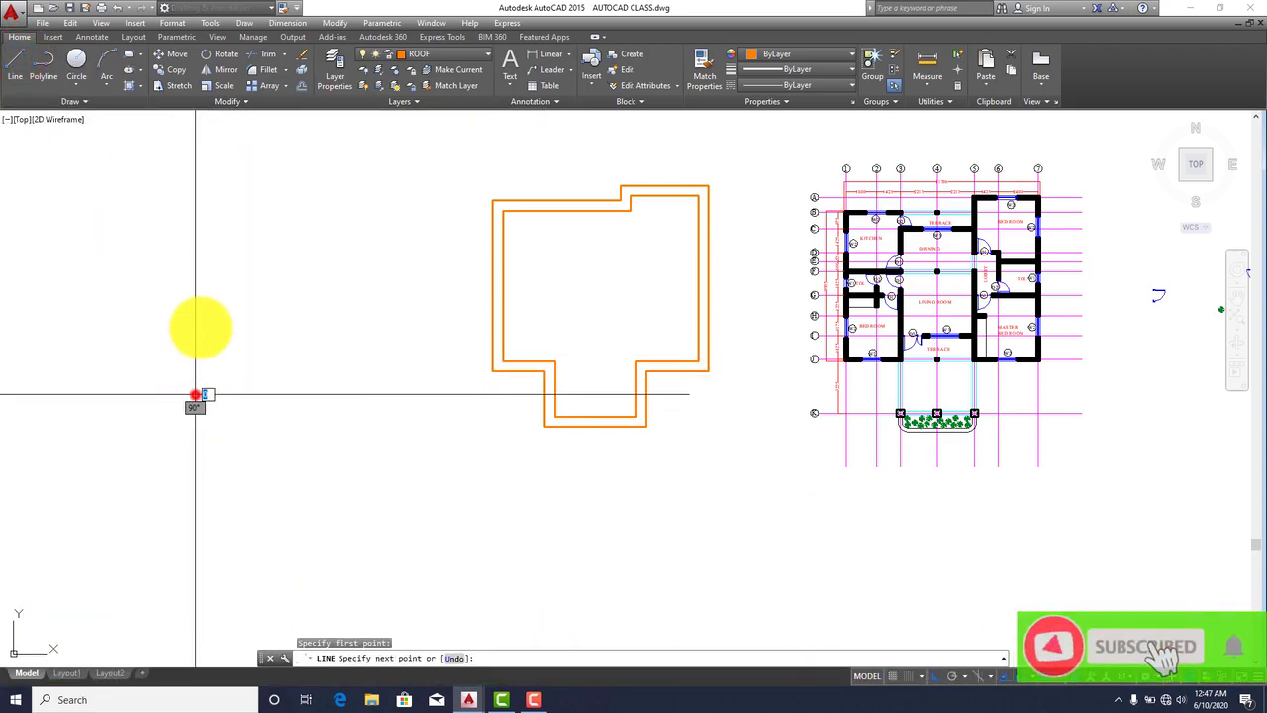
left_click(196, 203)
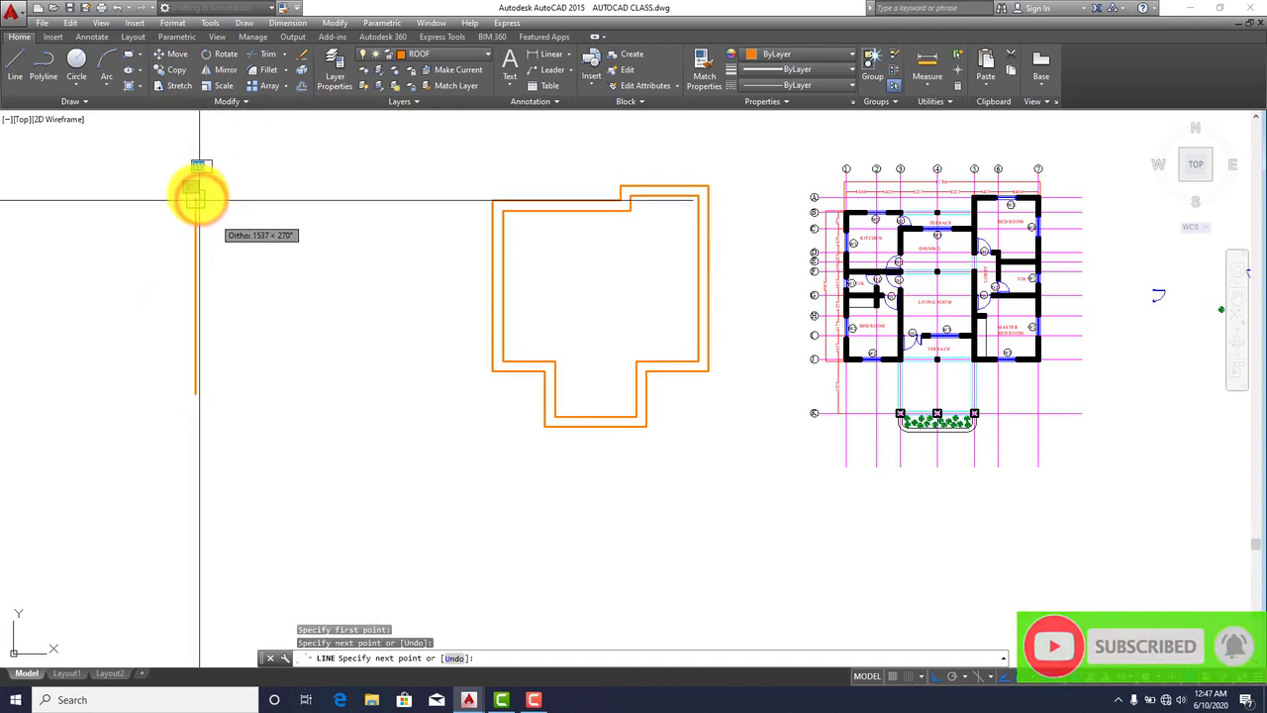
key("Escape")
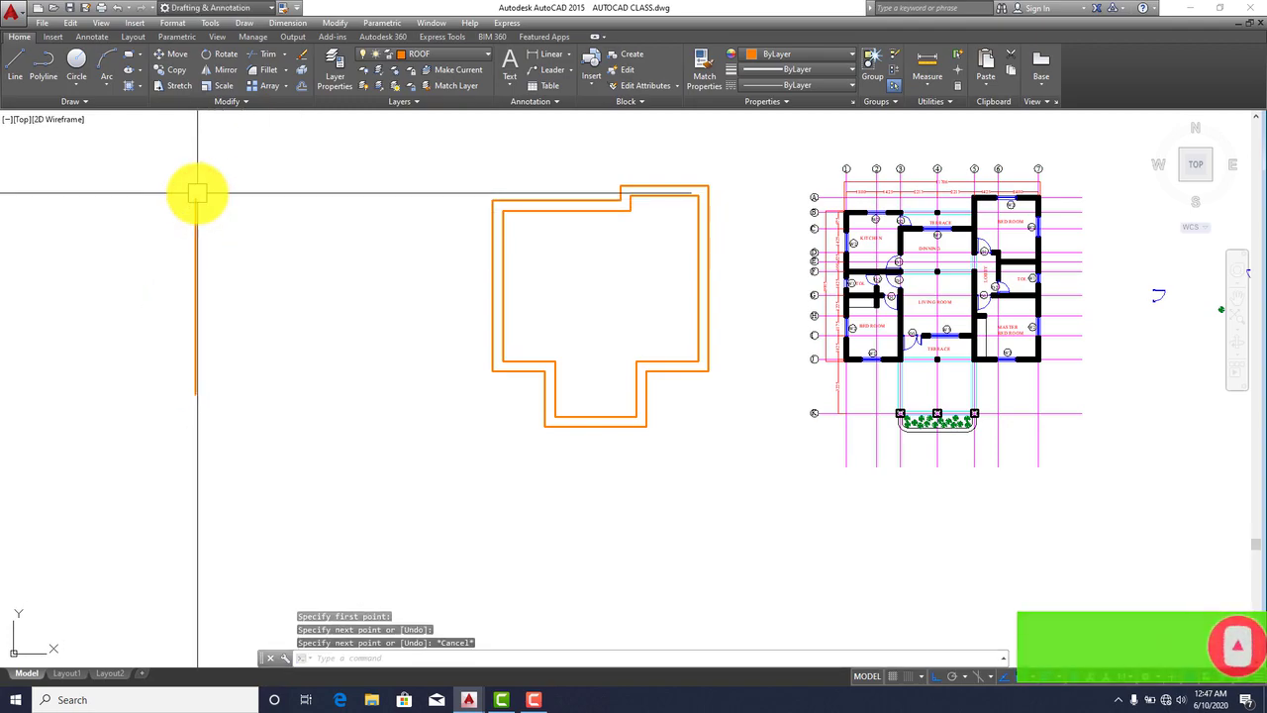
Step: Undo the vertical line and draw a 5000 long line at 45° in the empty area left of the roof outlines
key("ctrl+z")
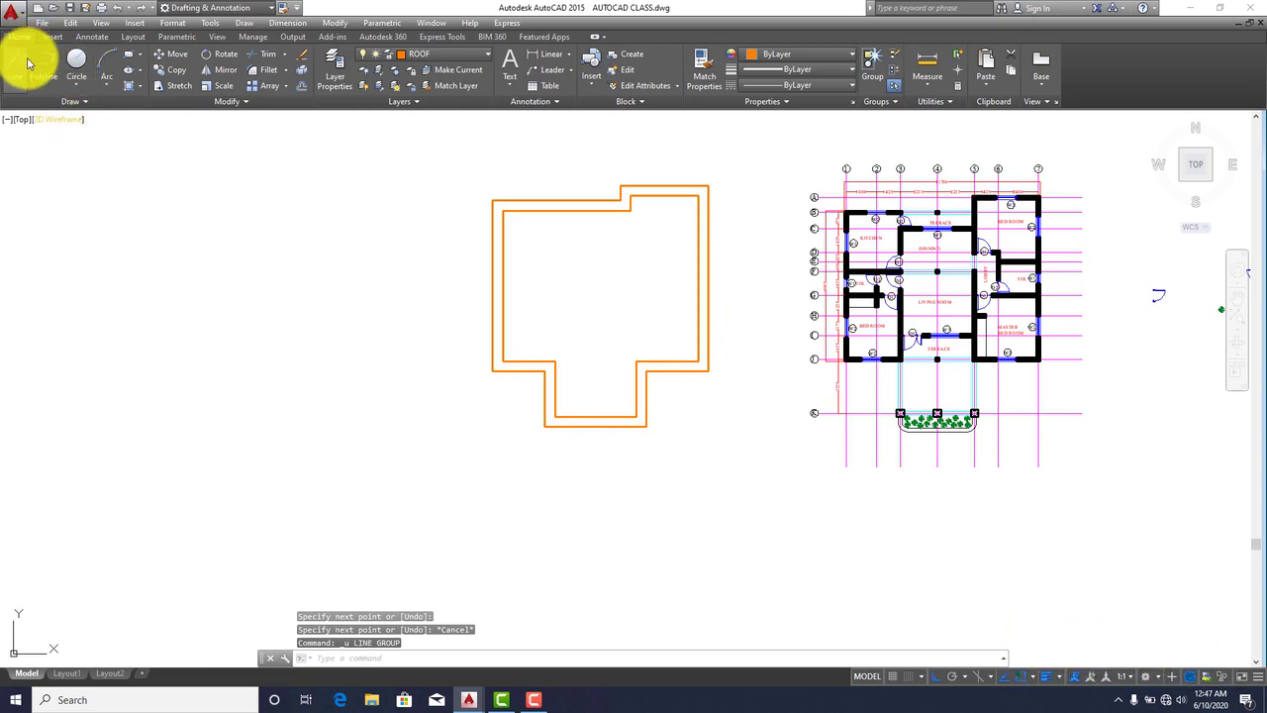
left_click(13, 64)
left_click(223, 419)
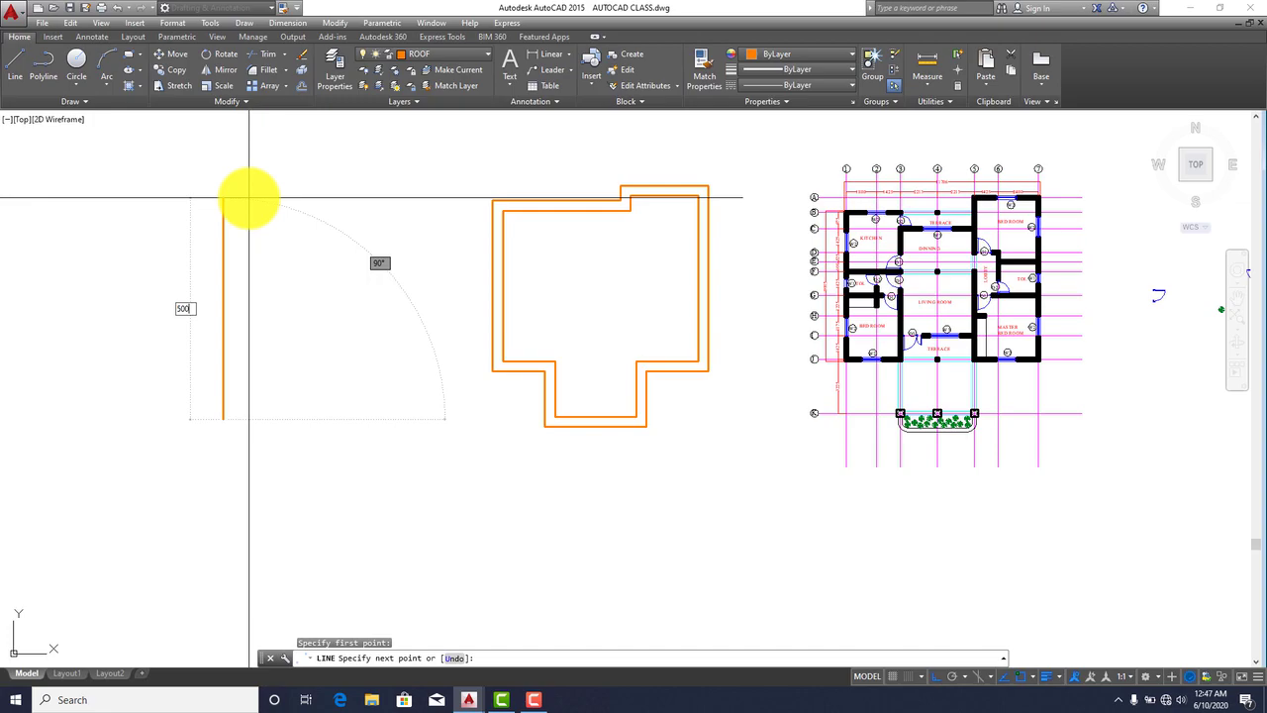
type("5000")
key("Tab")
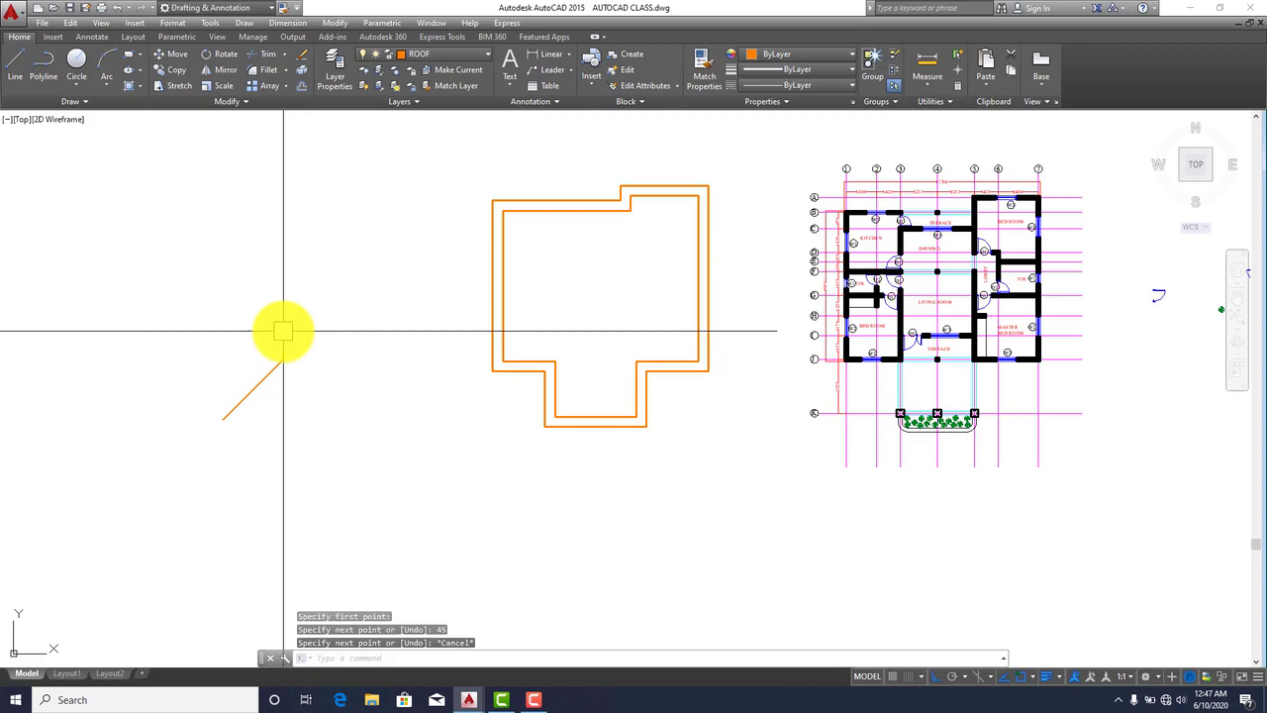
Step: Mirror the 45° line about a vertical axis just beyond its lower end, keeping the original
left_click(242, 396)
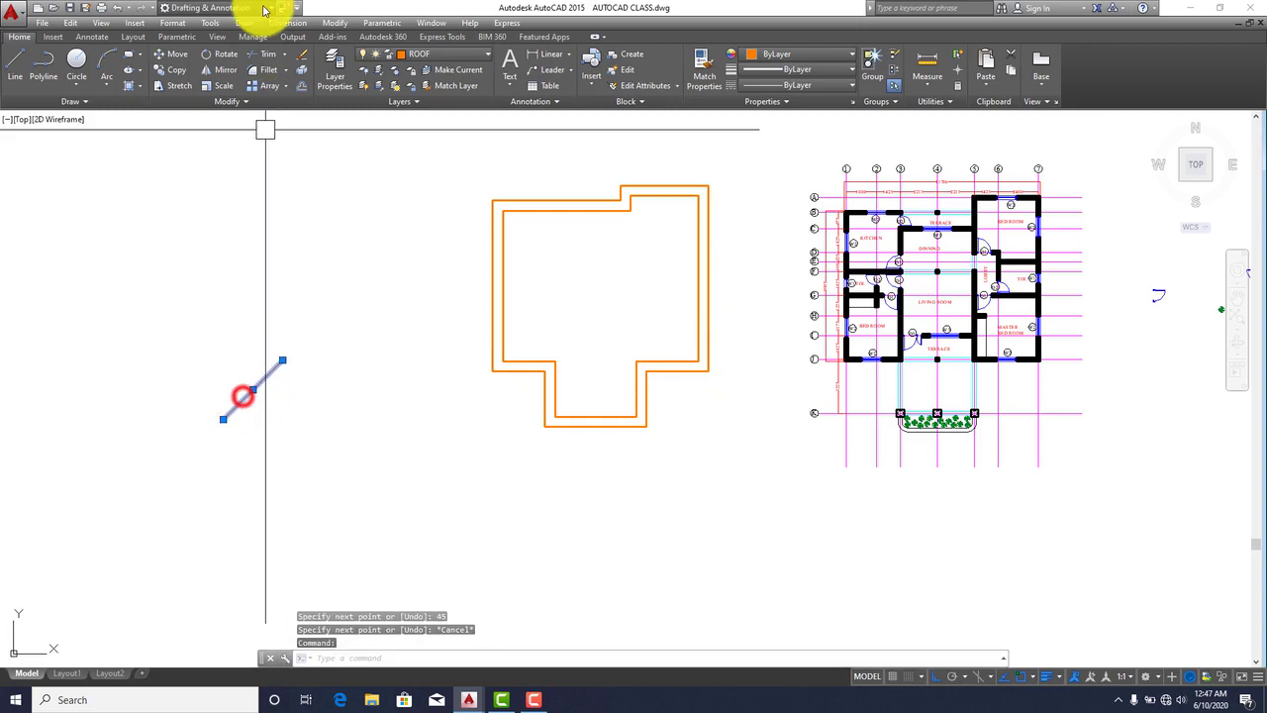
left_click(222, 70)
left_click(191, 441)
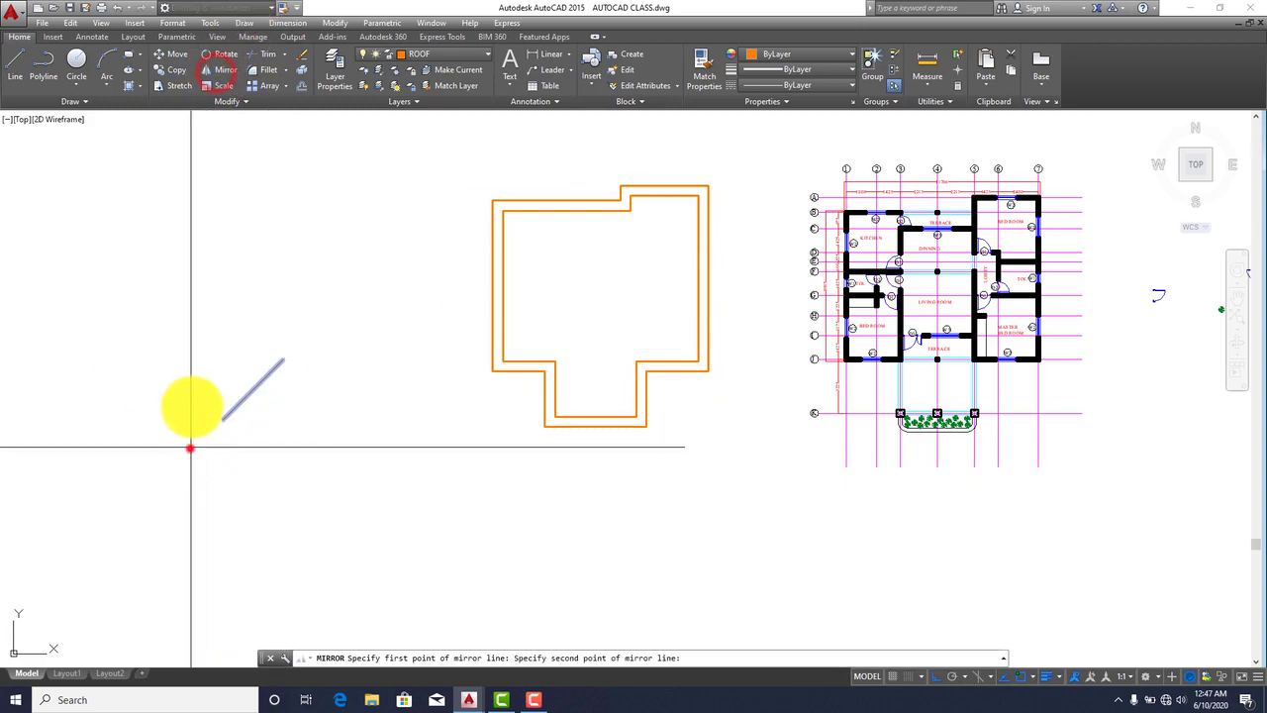
left_click(155, 299)
key("Return")
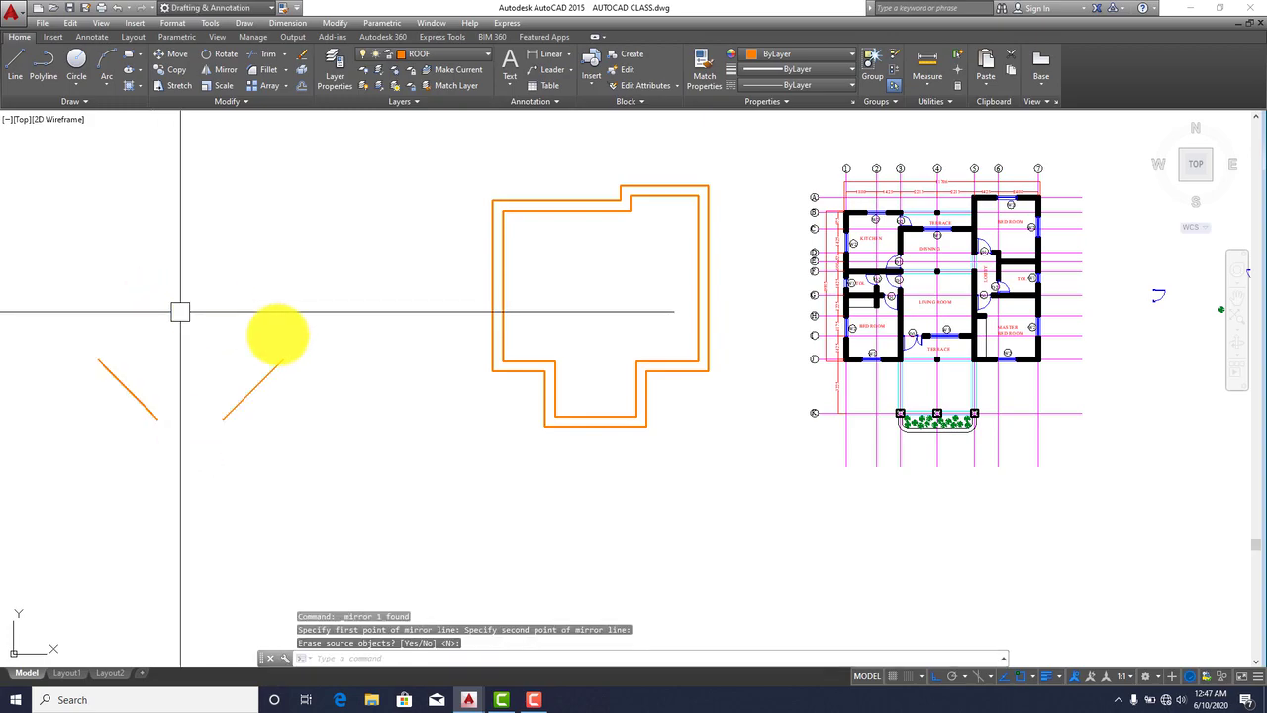
Step: Mirror the 45° line about a horizontal axis just below its lower end, keeping the source line
left_click(253, 388)
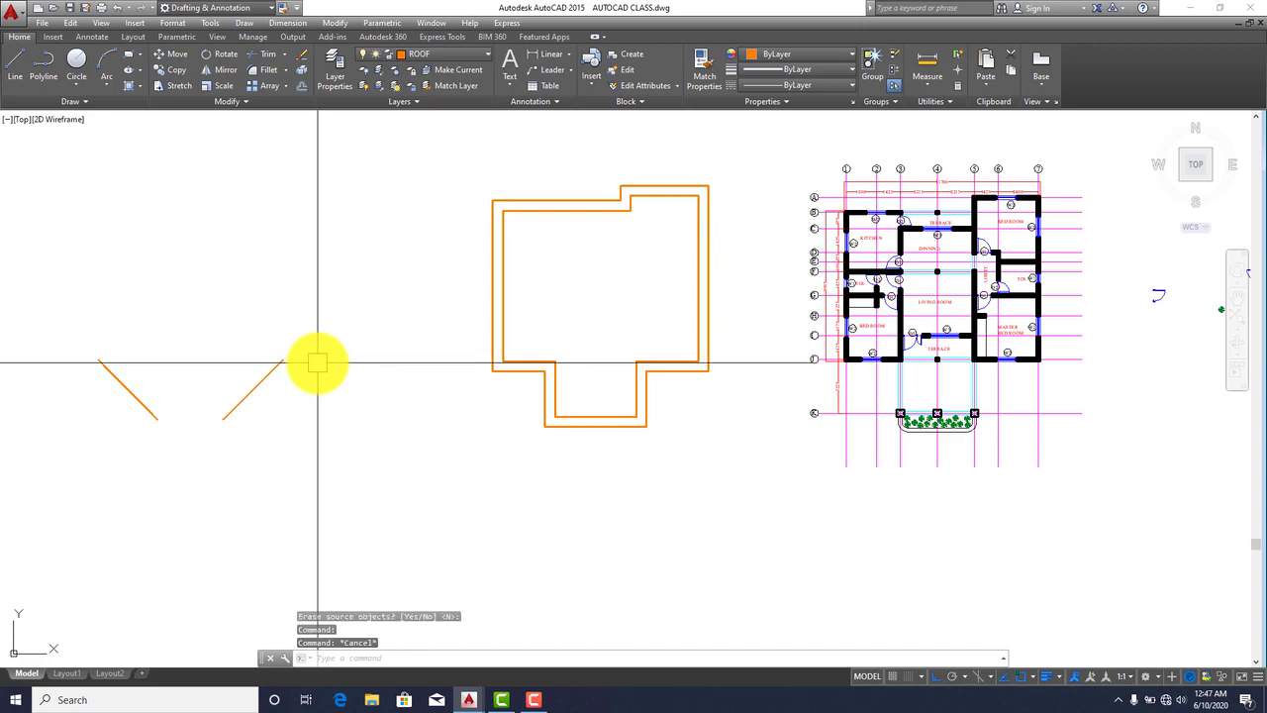
left_click(211, 69)
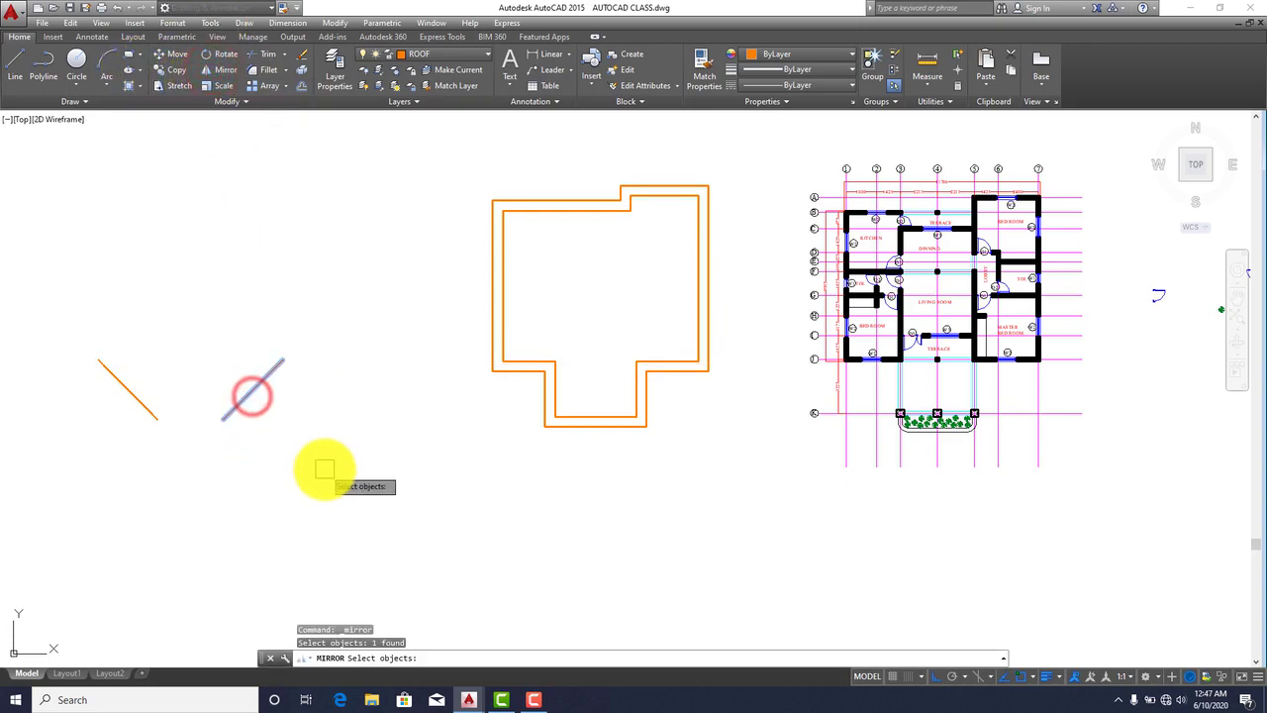
key("Return")
left_click(204, 426)
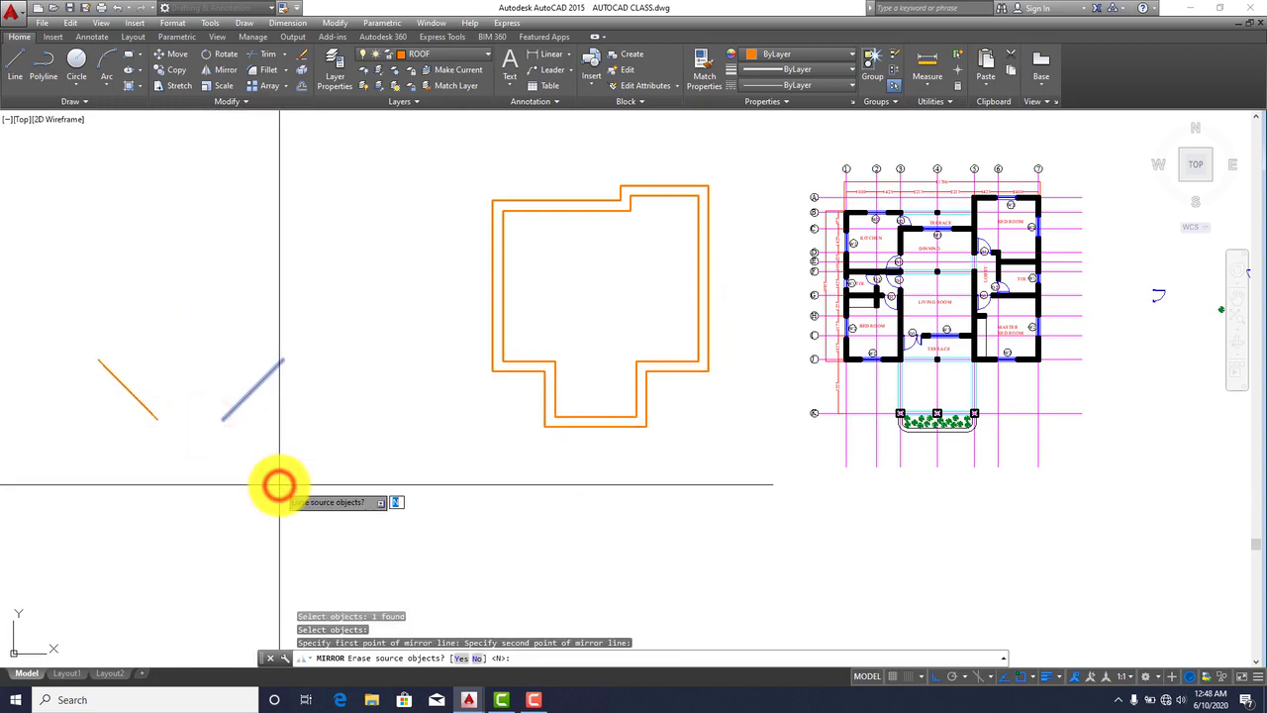
key("Return")
Step: Copy the 45° line by its upper end onto the upper-right corner of the outer roof outline
left_click(269, 381)
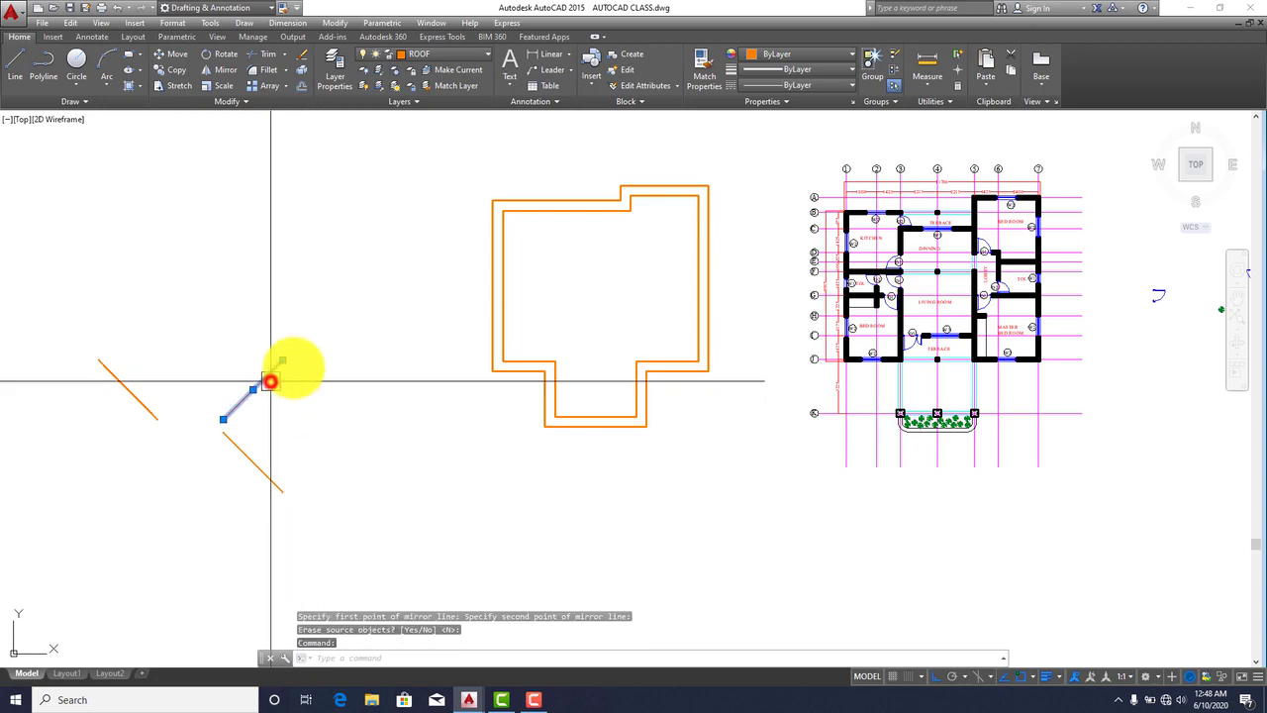
left_click(176, 70)
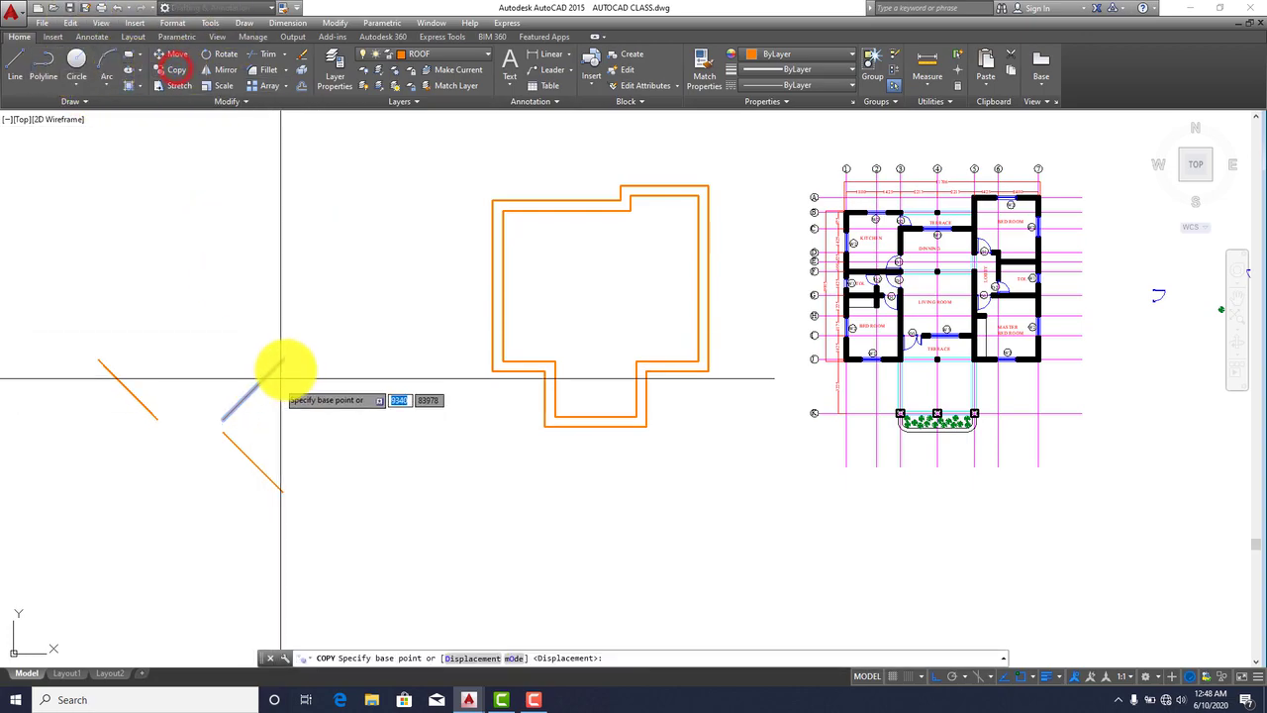
left_click(282, 360)
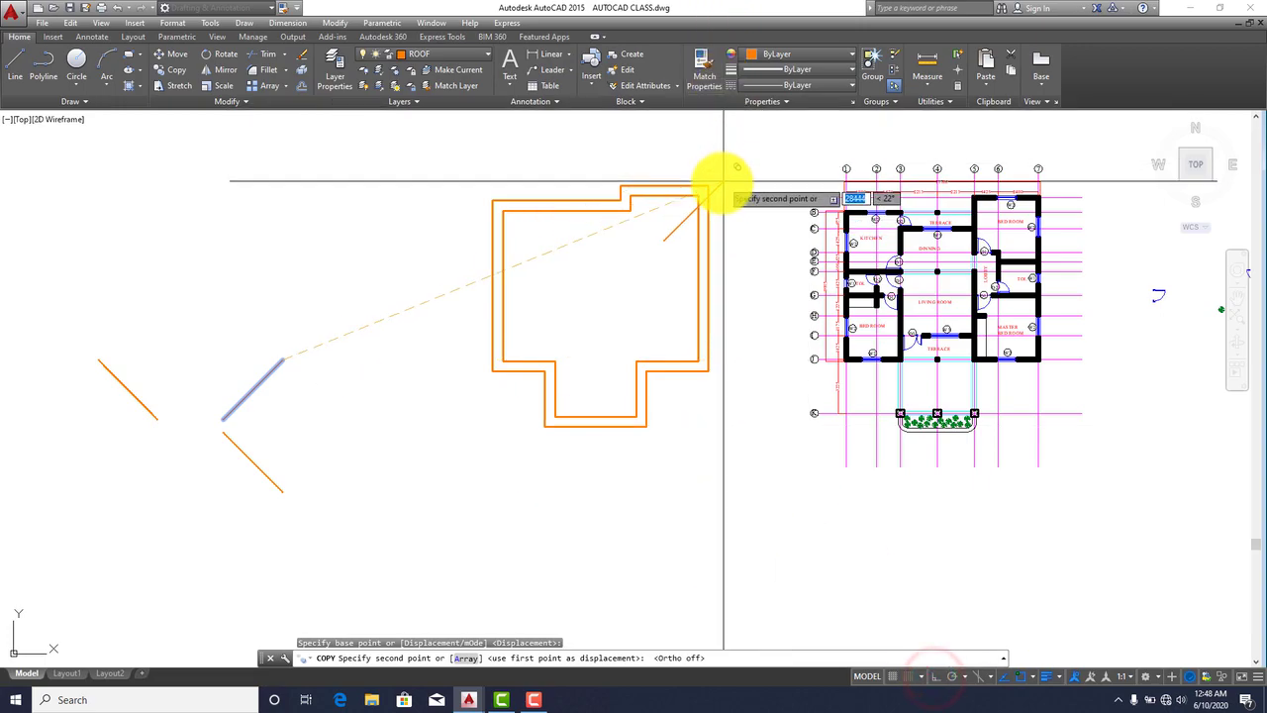
scroll(708, 185, "up", 5)
left_click(702, 244)
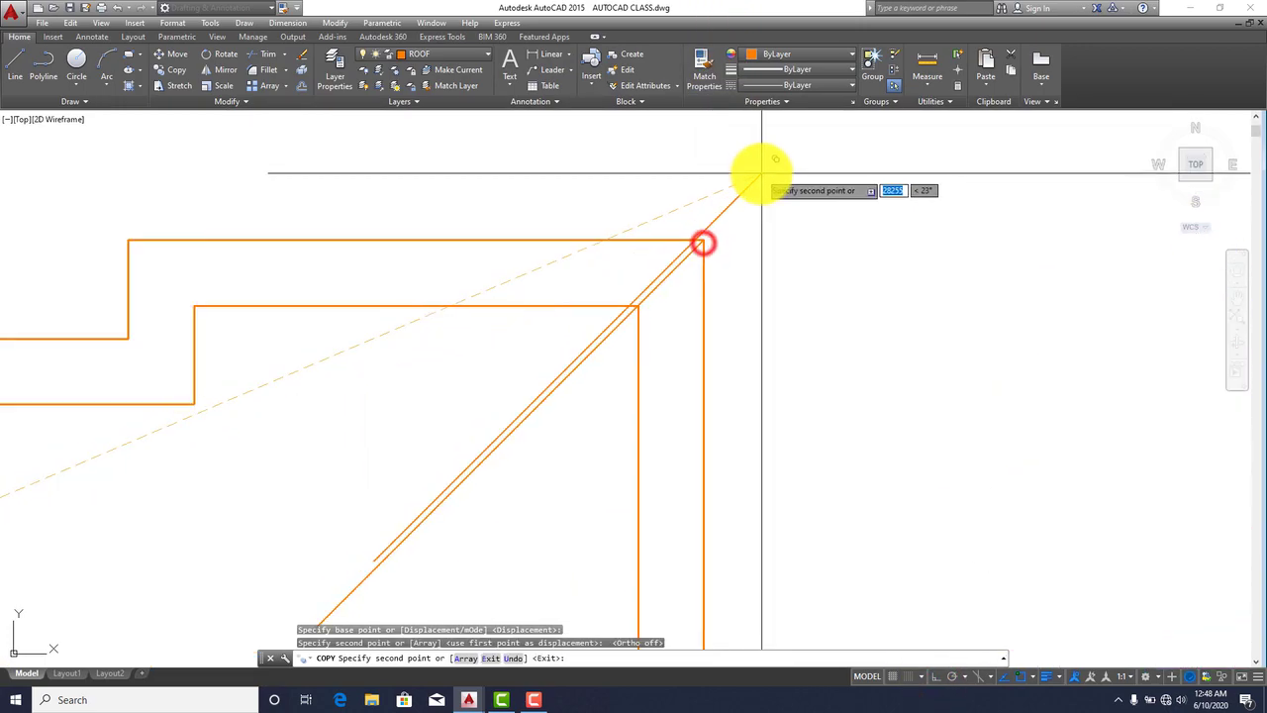
scroll(758, 178, "down", 3)
scroll(756, 210, "down", 2)
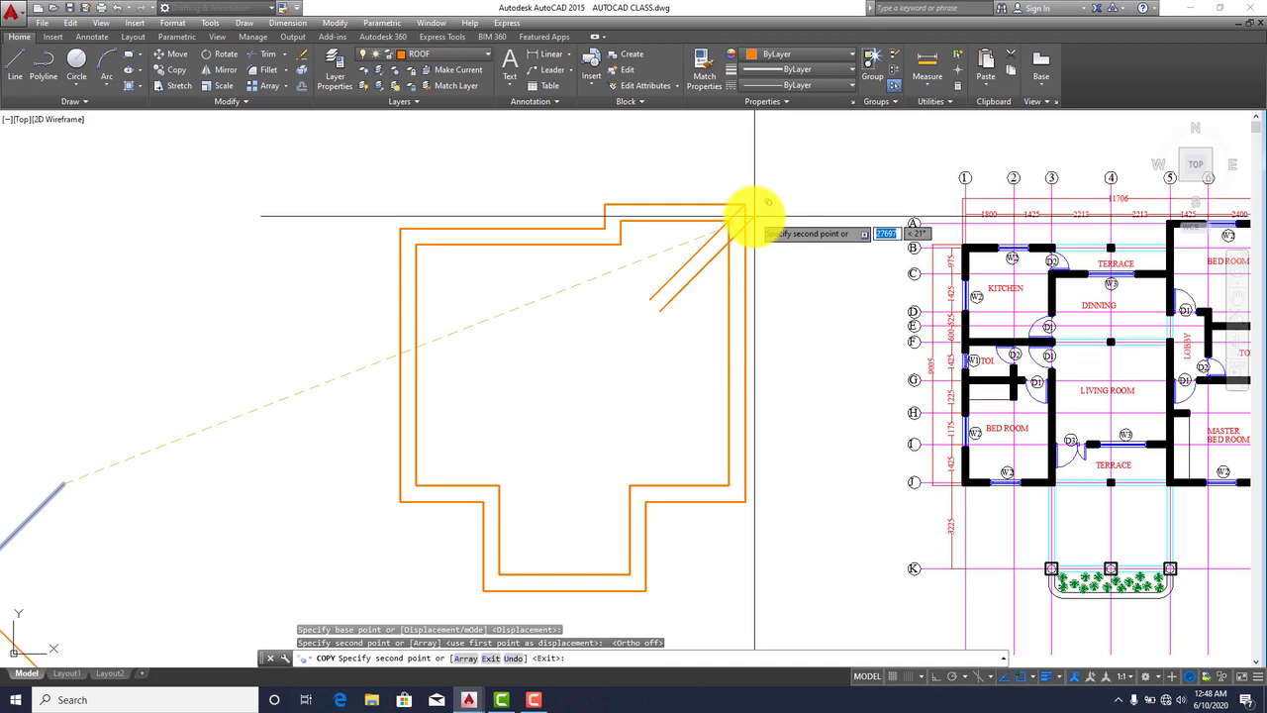
key("Escape")
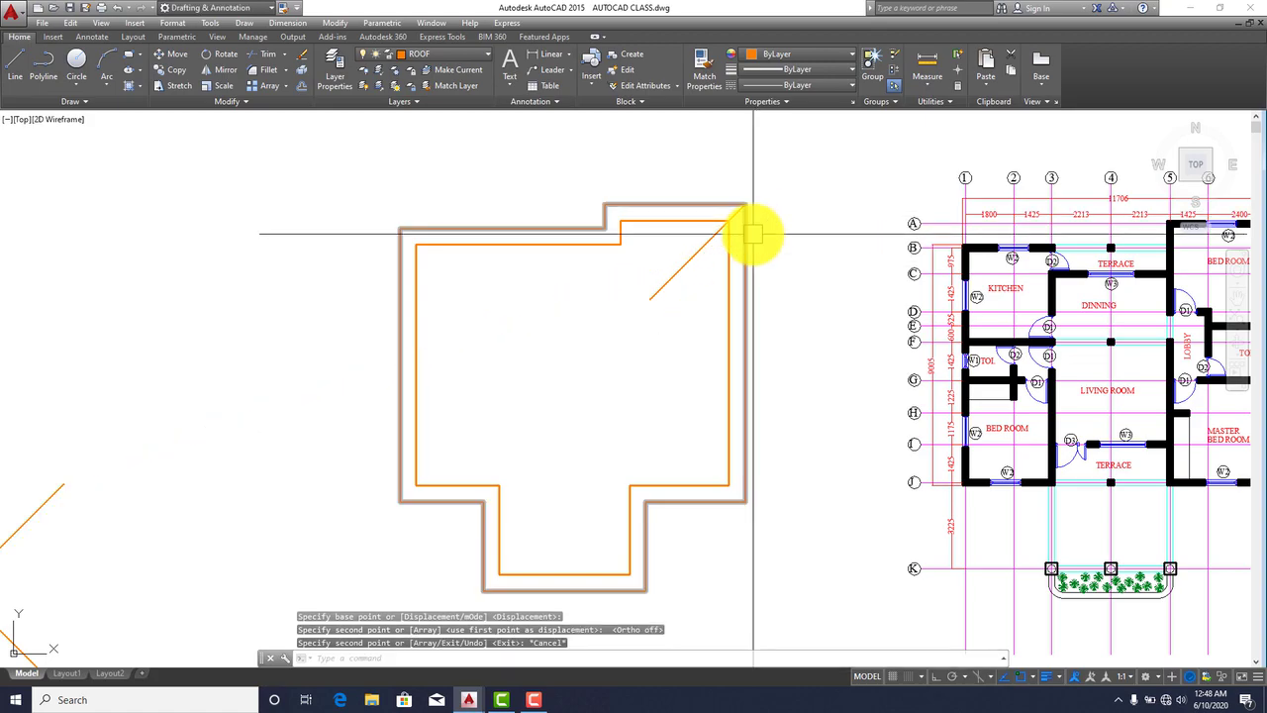
Step: Copy the upper-right hip line by its inner end to the outer outline's lower-left corners on the main block and porch
left_click(648, 298)
left_click(158, 70)
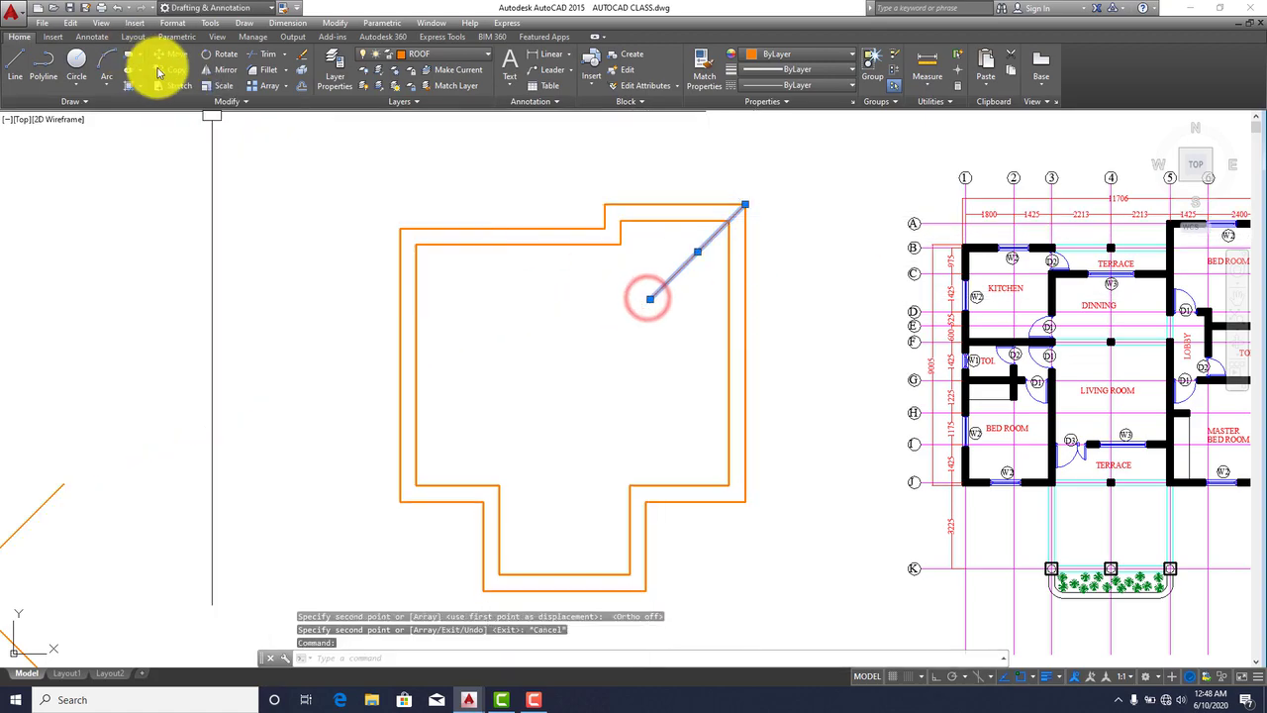
left_click(649, 299)
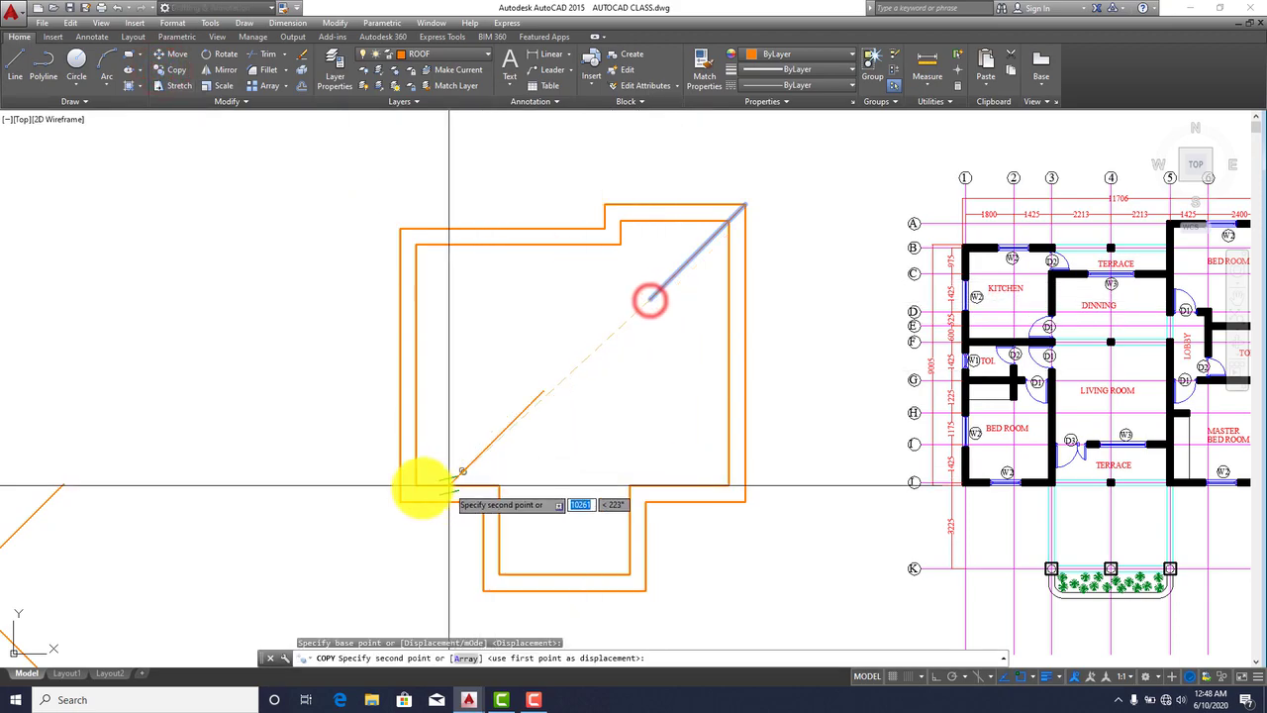
left_click(402, 500)
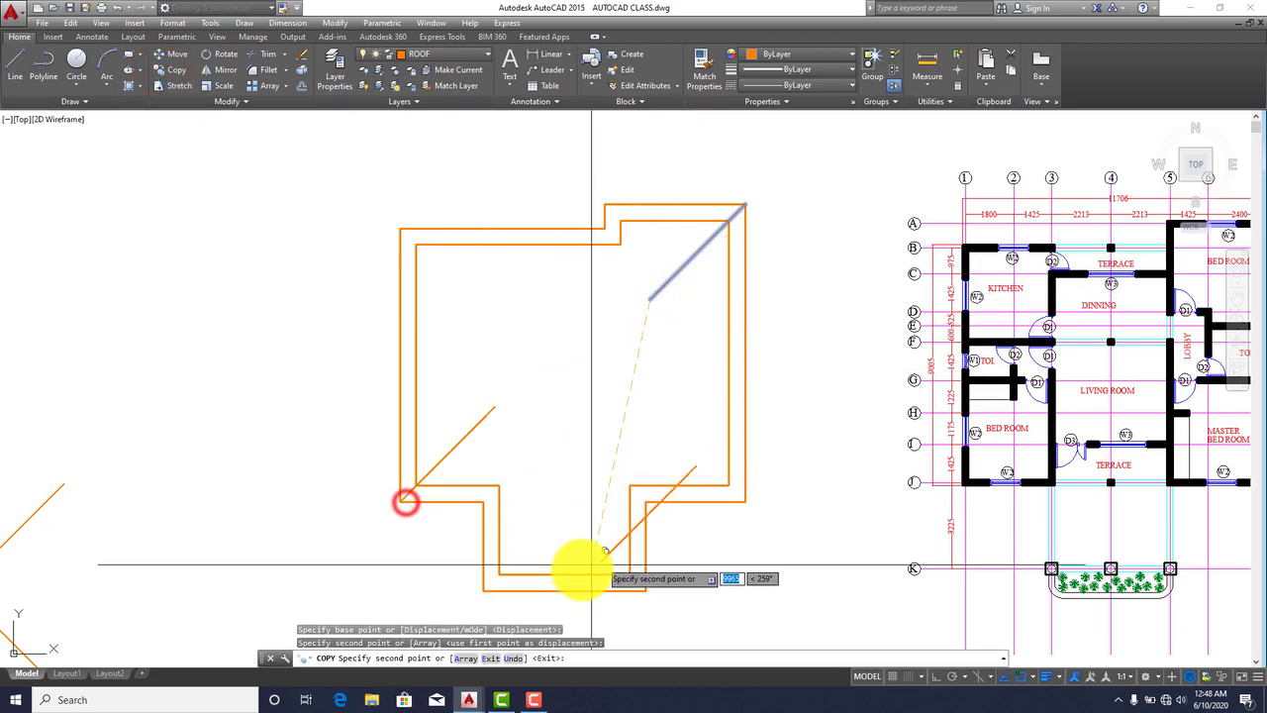
left_click(483, 590)
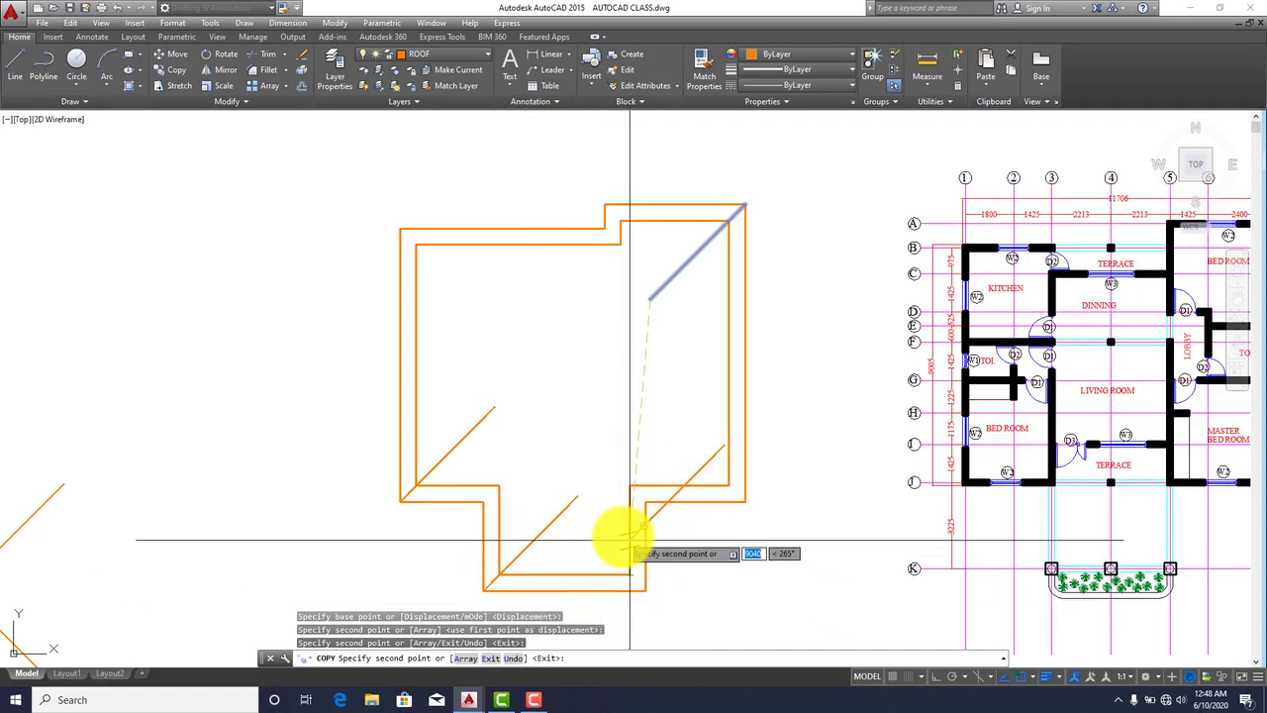
key("Escape")
Step: Copy the lower mirrored diagonal by its lower end to the outer outline's lower-right corners on the porch and main block
scroll(531, 331, "down", 6)
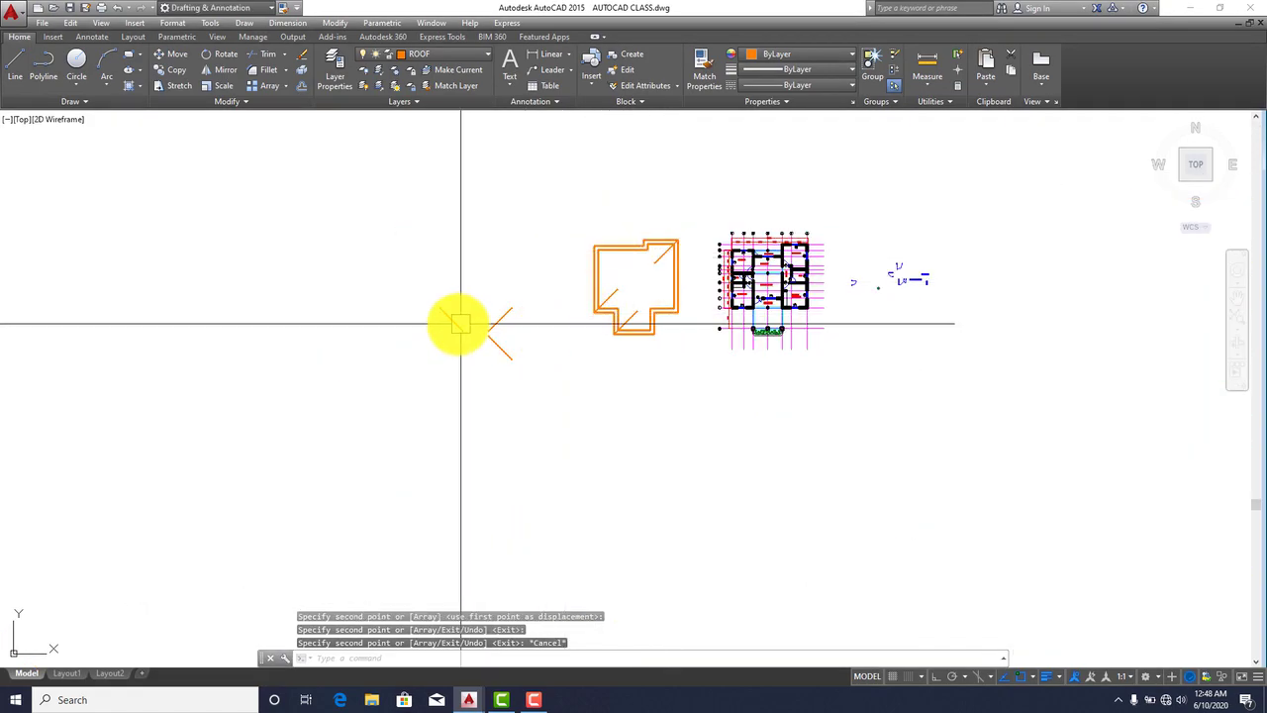
scroll(559, 376, "up", 4)
left_click(563, 386)
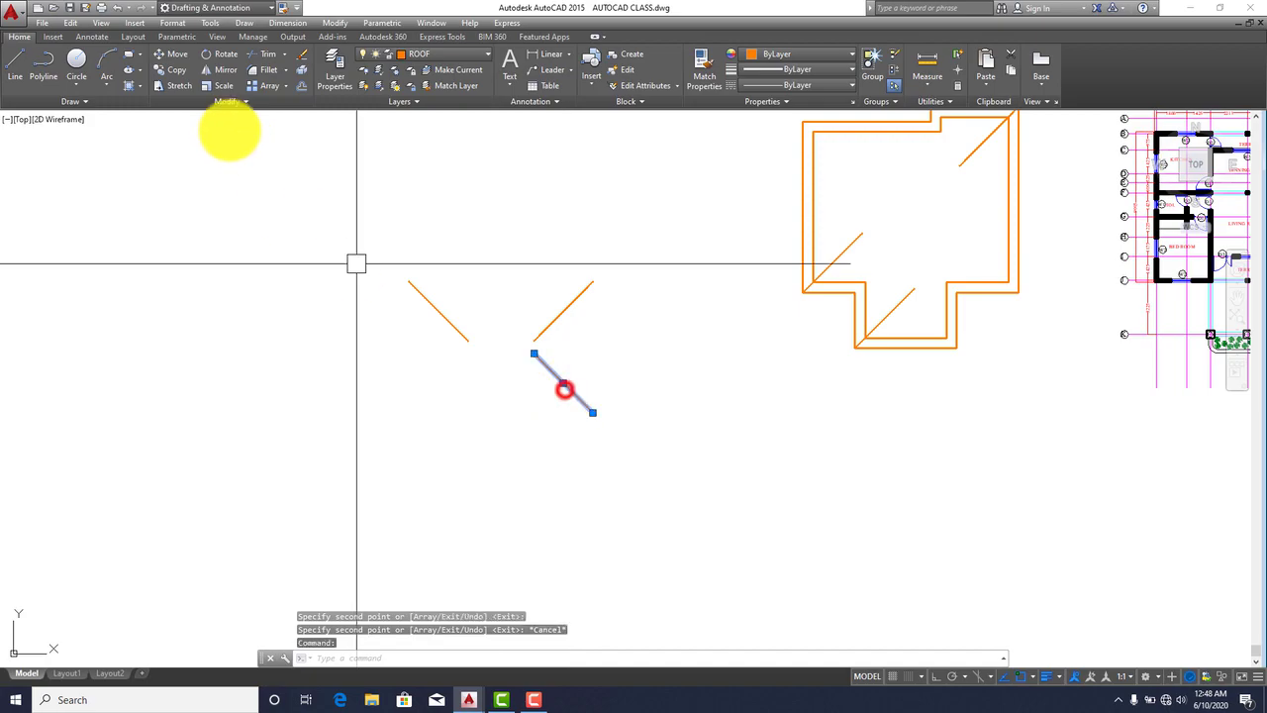
left_click(184, 72)
left_click(589, 412)
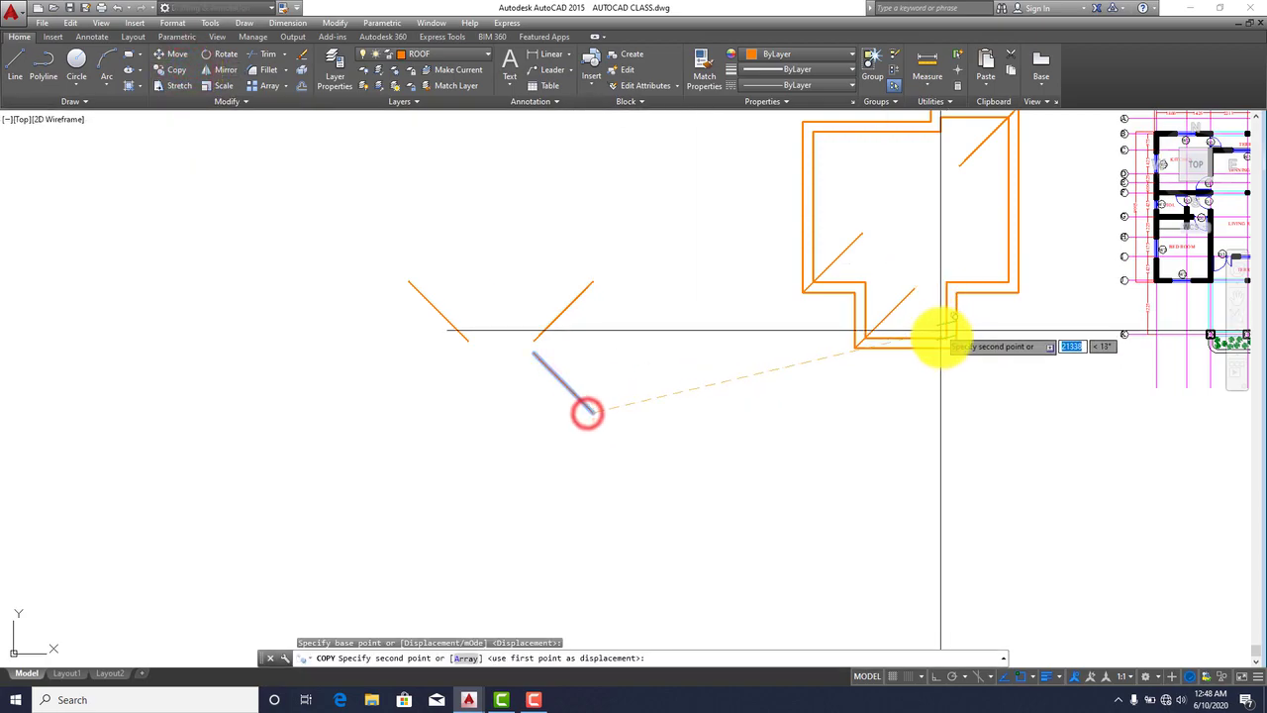
left_click(956, 347)
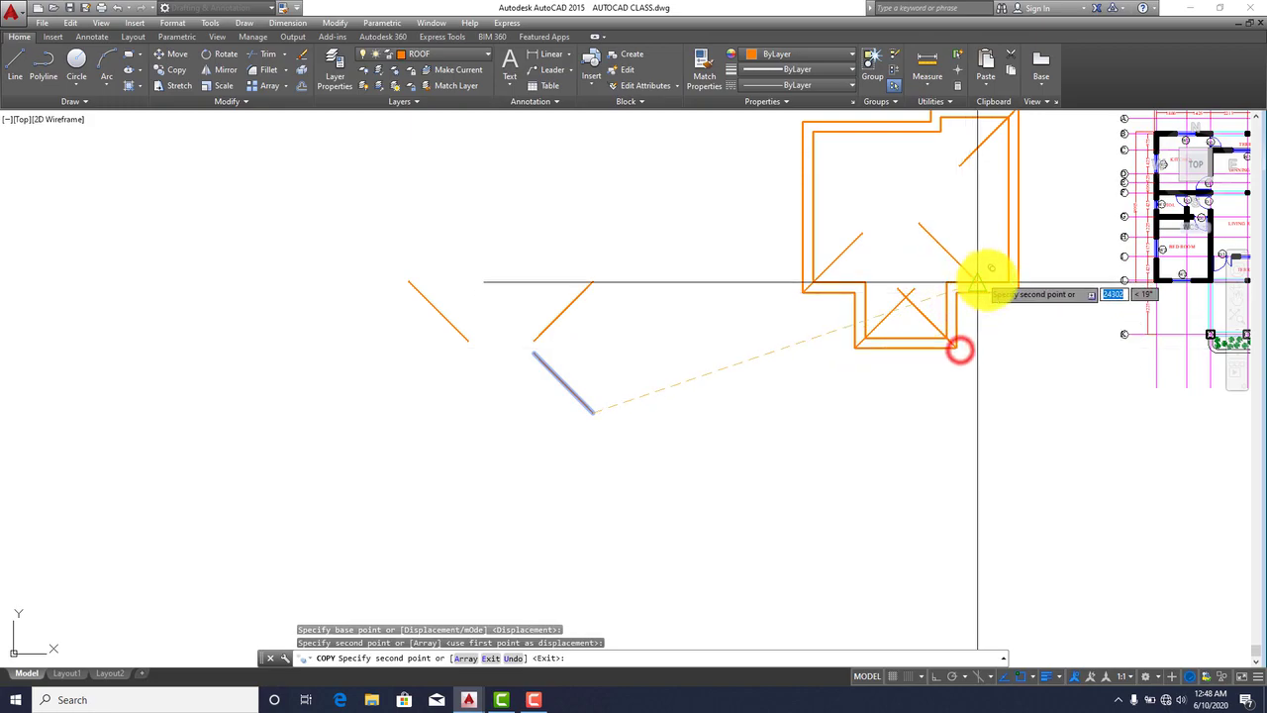
left_click(1014, 292)
scroll(867, 359, "down", 2)
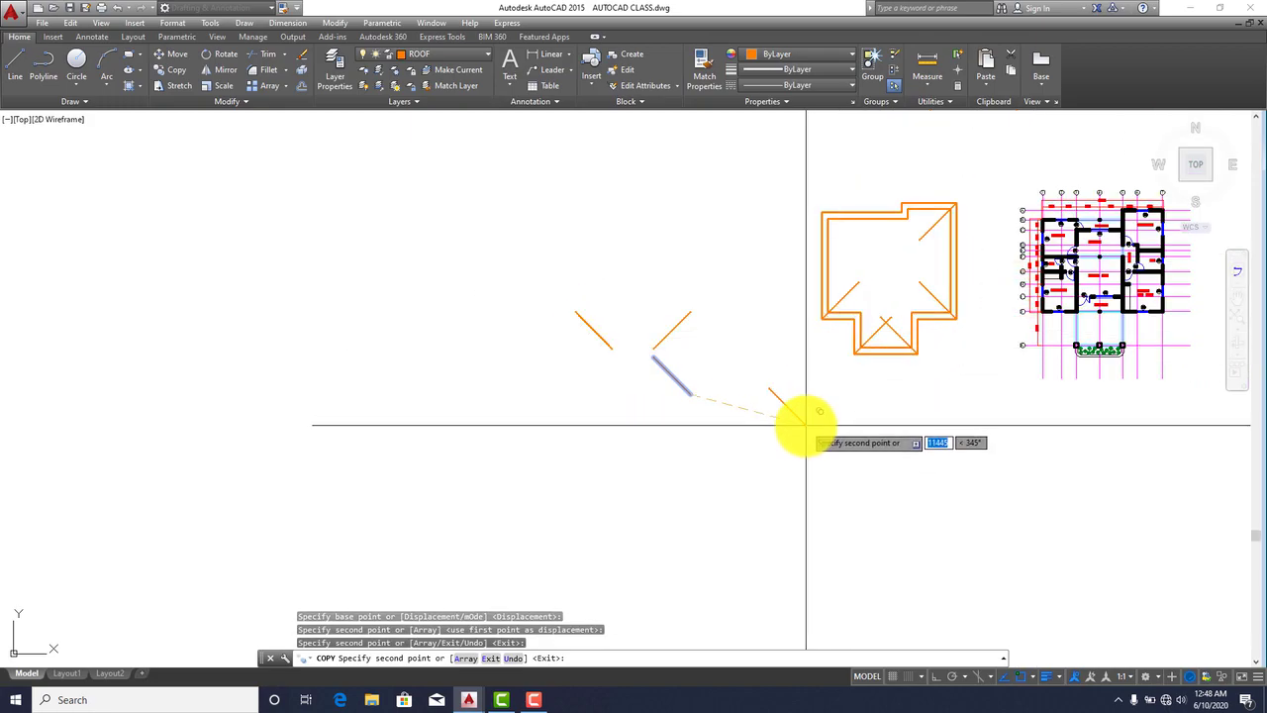
key("Escape")
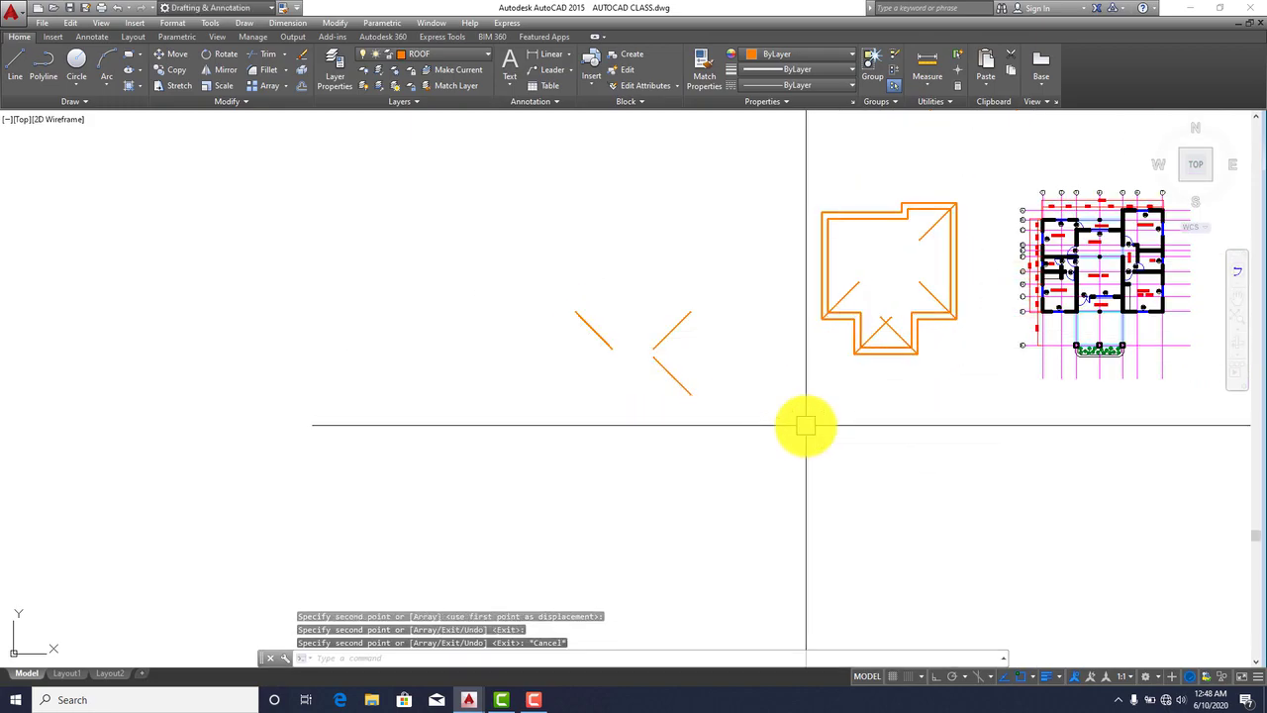
Step: Copy the left mirrored diagonal by its upper end to the outer outline's upper-left corners on the main block and rear projection
left_click(595, 332)
left_click(167, 71)
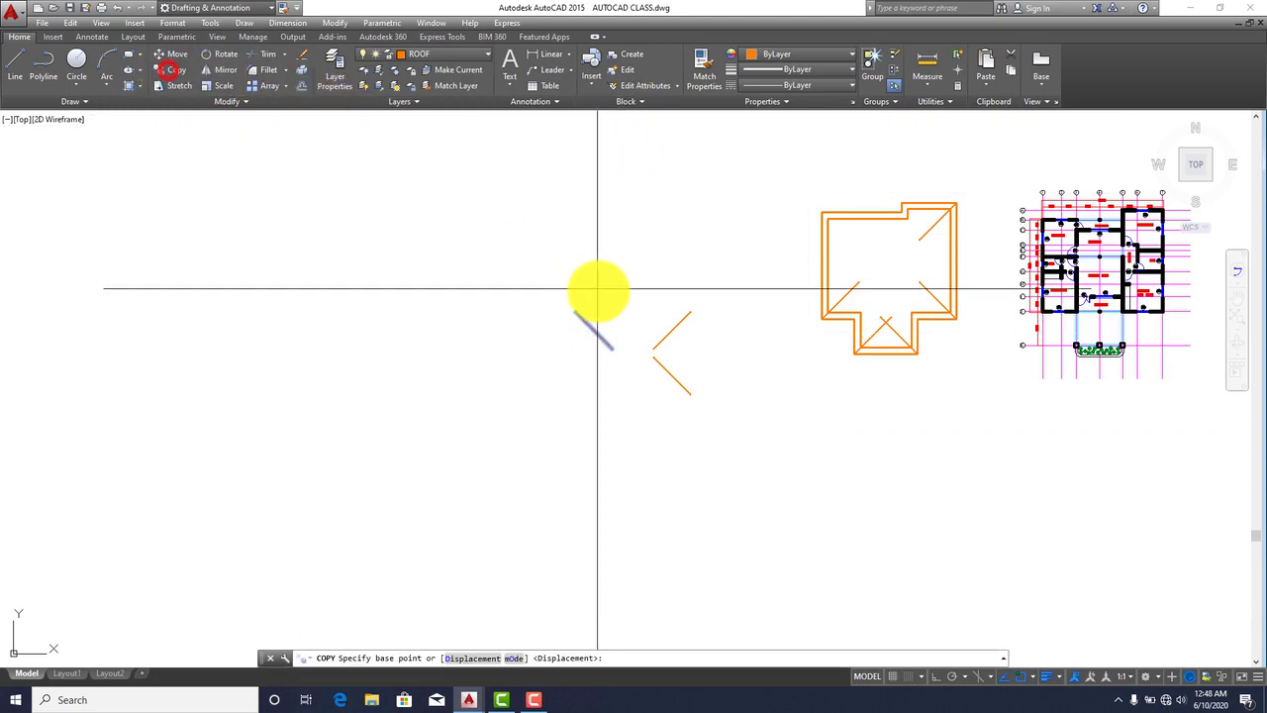
scroll(584, 297, "up", 4)
scroll(525, 340, "down", 3)
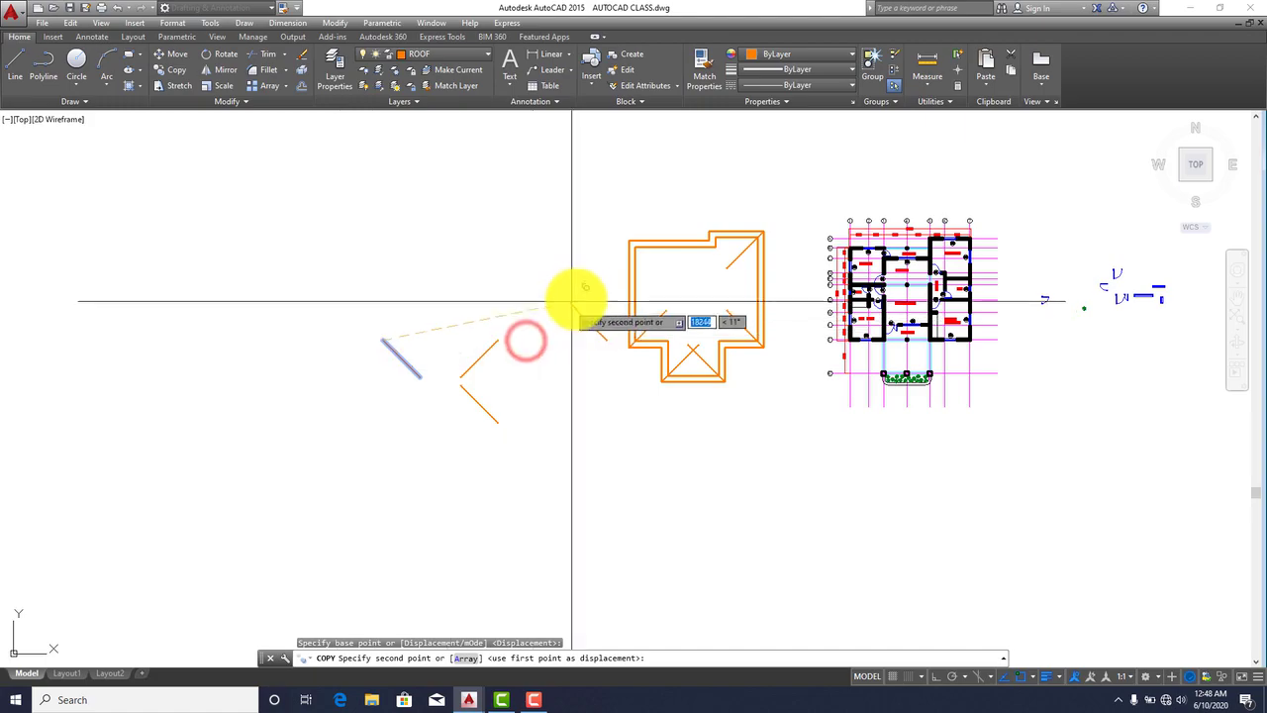
scroll(624, 228, "up", 4)
left_click(615, 218)
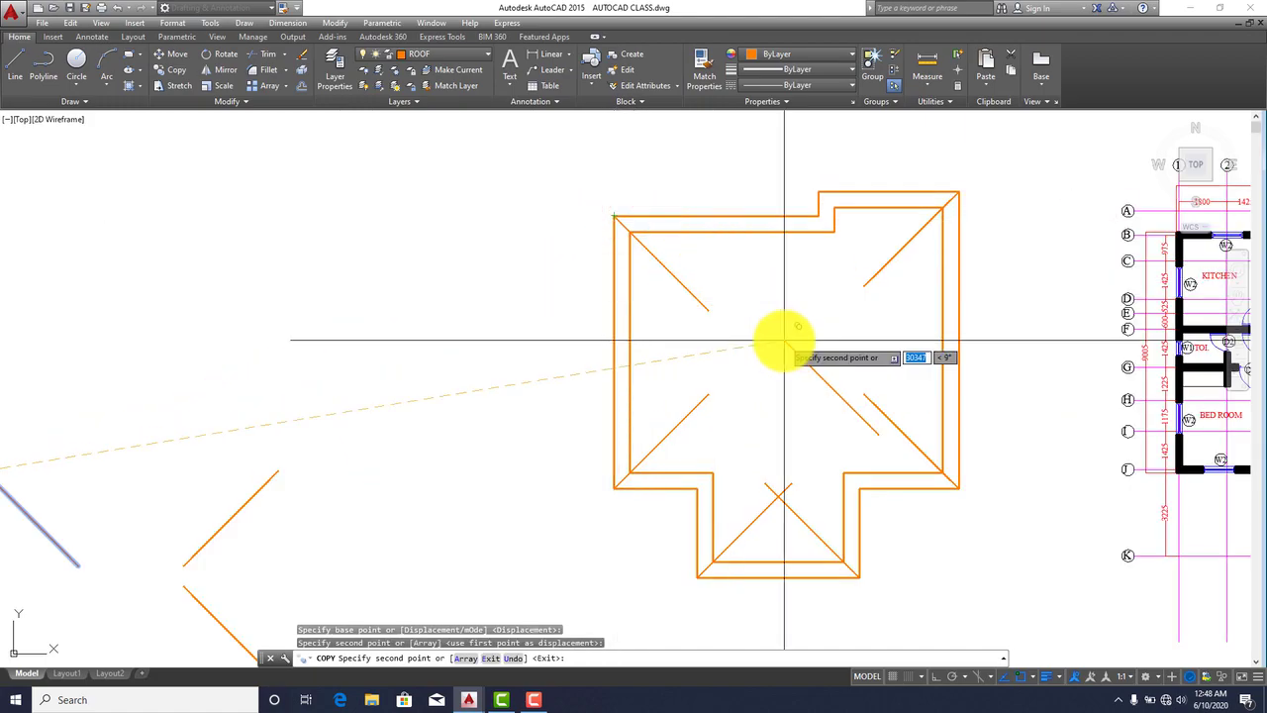
left_click(820, 191)
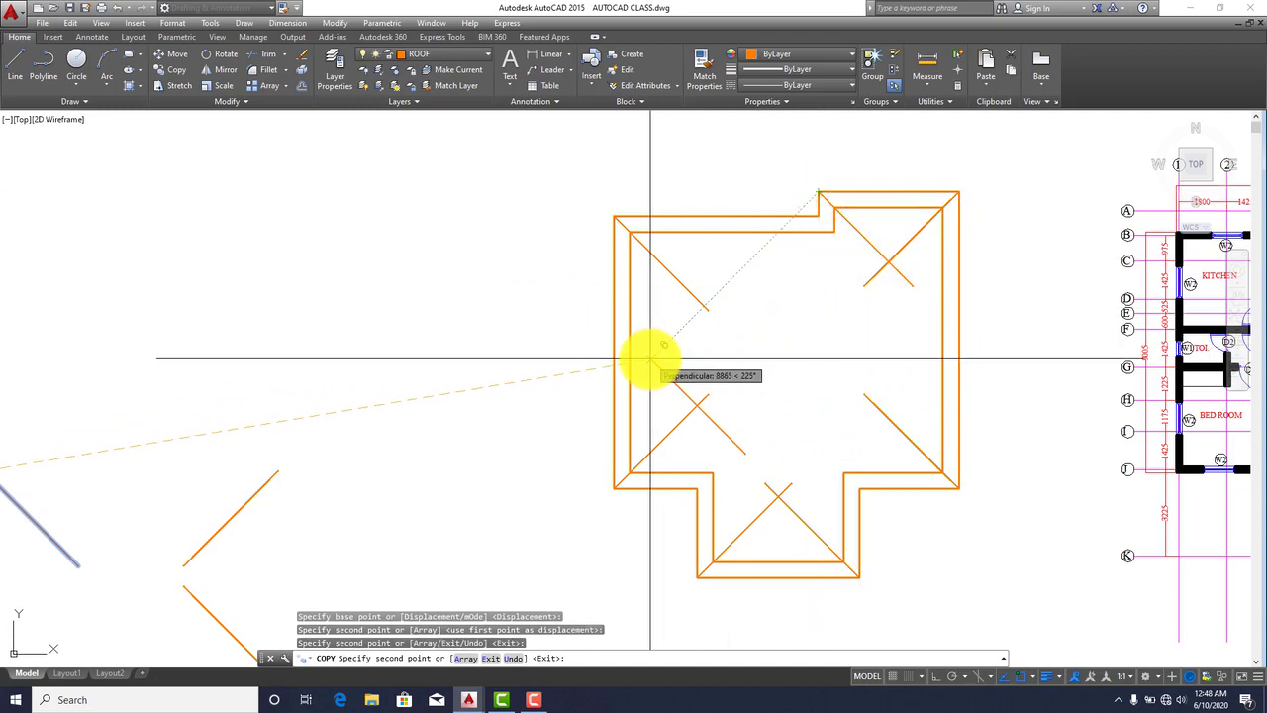
key("Escape")
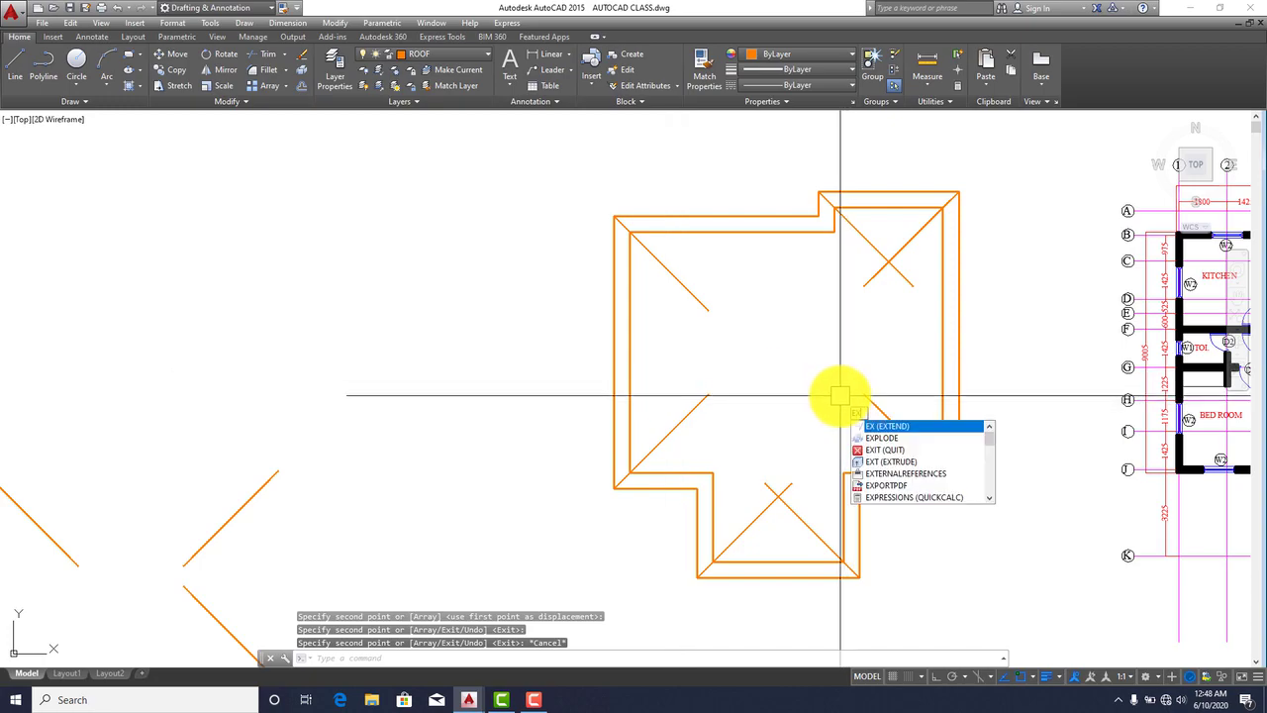
Step: Extend the main block's lower-left hip line across the roof, and extend the upper-left hip line to meet it
key("Return")
key("Return")
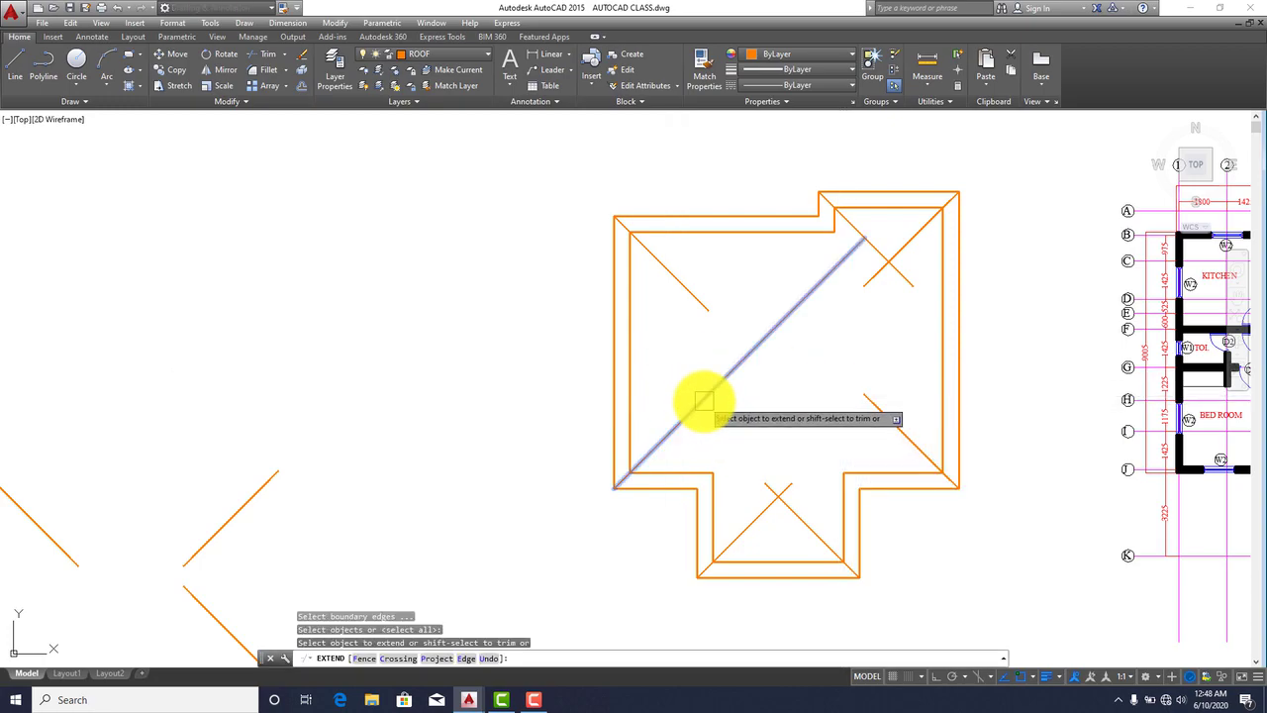
left_click(702, 401)
left_click(710, 310)
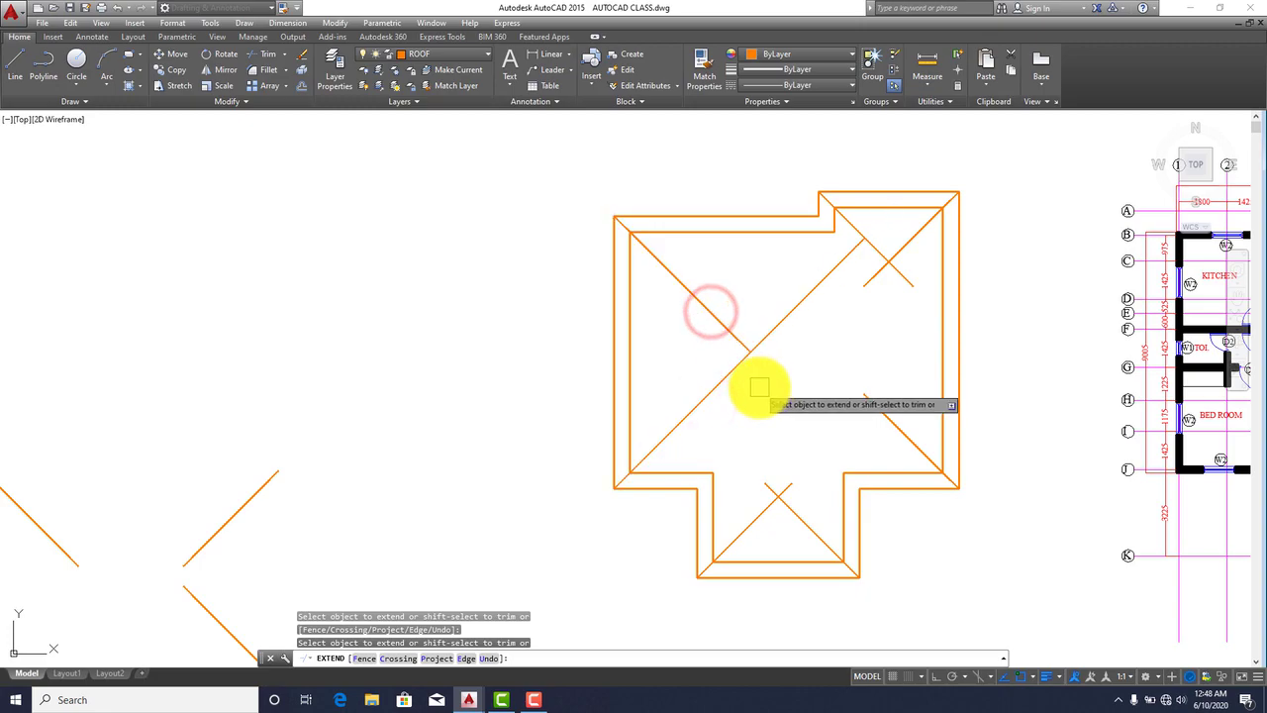
key("Escape")
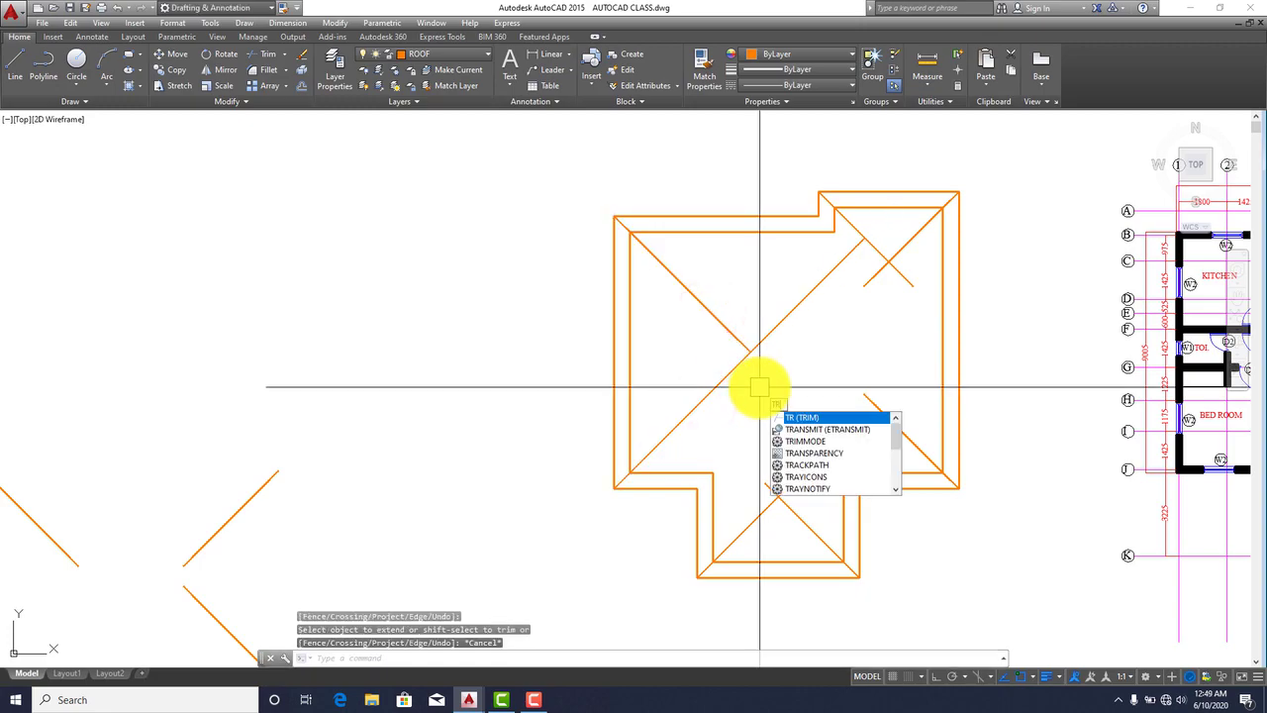
Step: Trim the main block's lower-left hip line beyond the upper-left hip, and the rear projection's two hips beyond their crossing
key("Return")
key("Return")
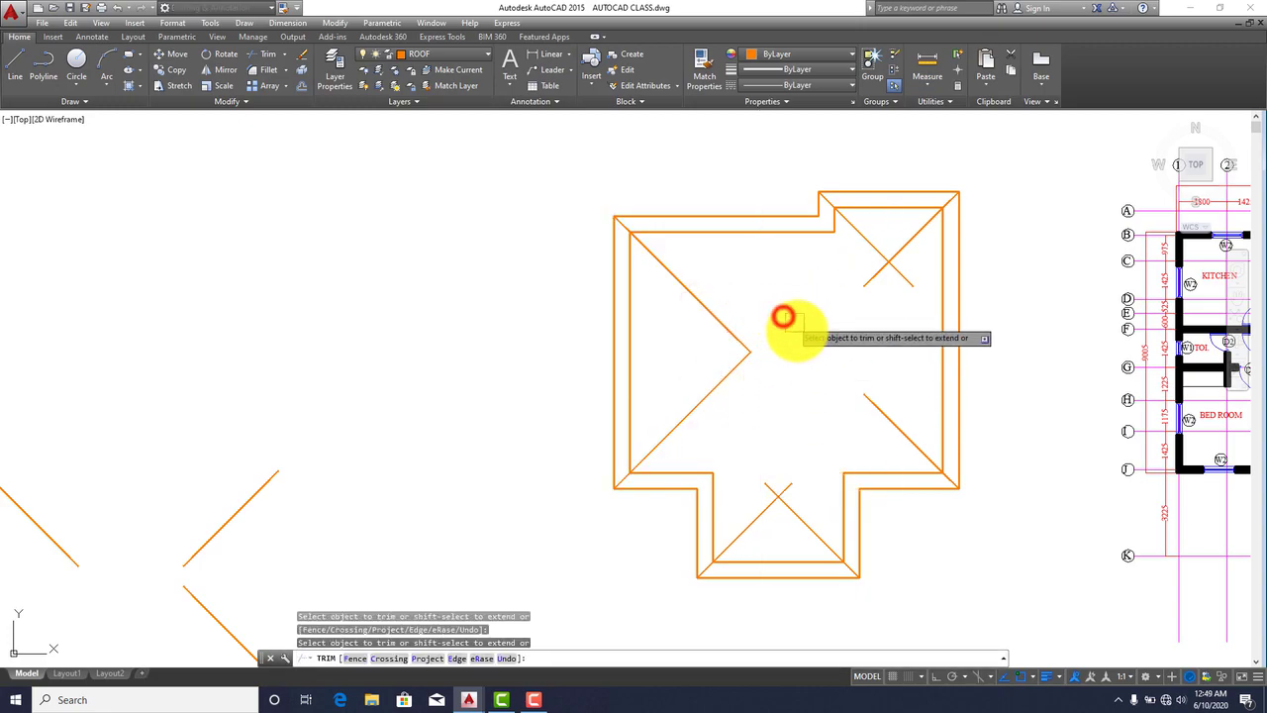
scroll(797, 336, "up", 3)
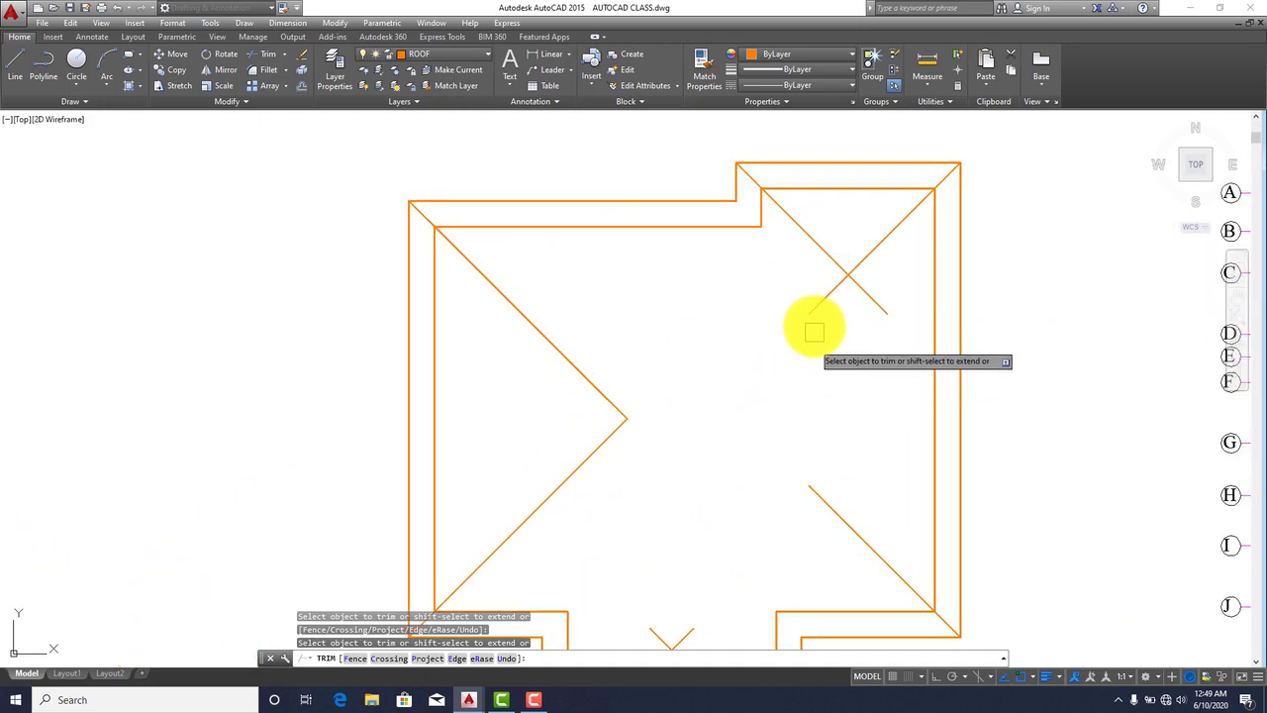
left_click(820, 302)
left_click(885, 303)
scroll(804, 360, "down", 3)
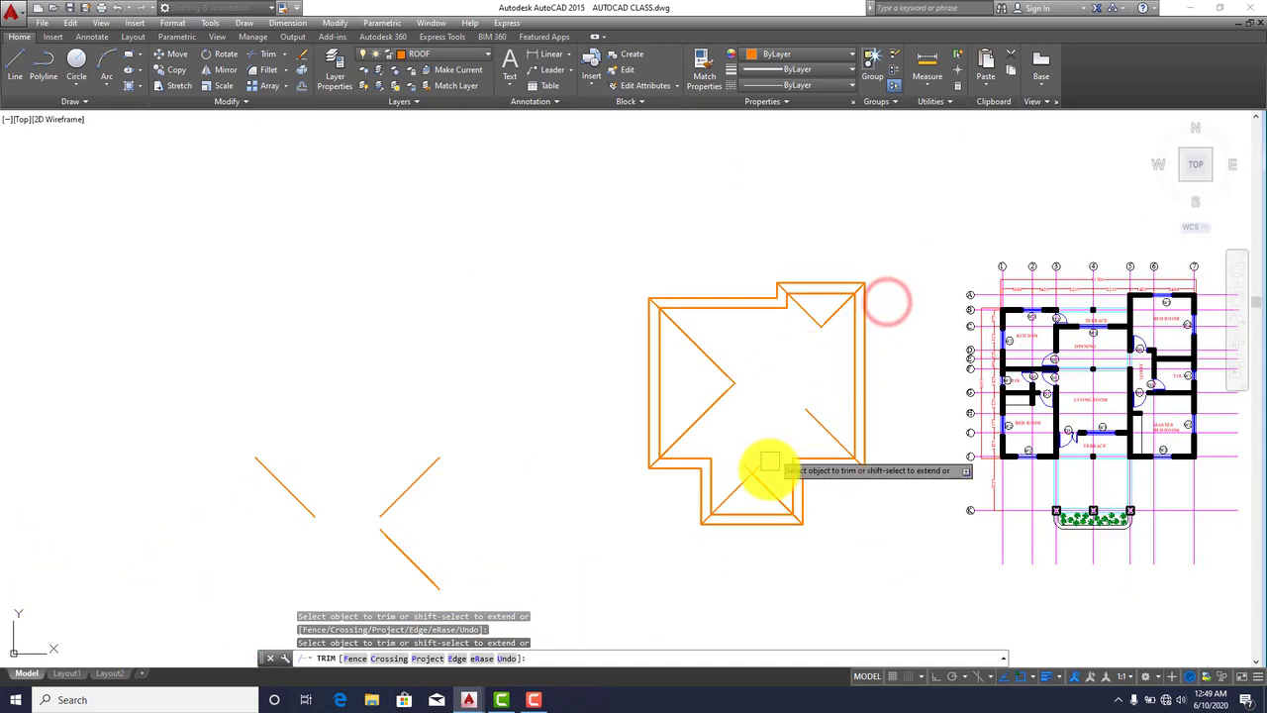
Step: Trim the porch's two hip lines beyond the point where they cross
scroll(763, 446, "up", 4)
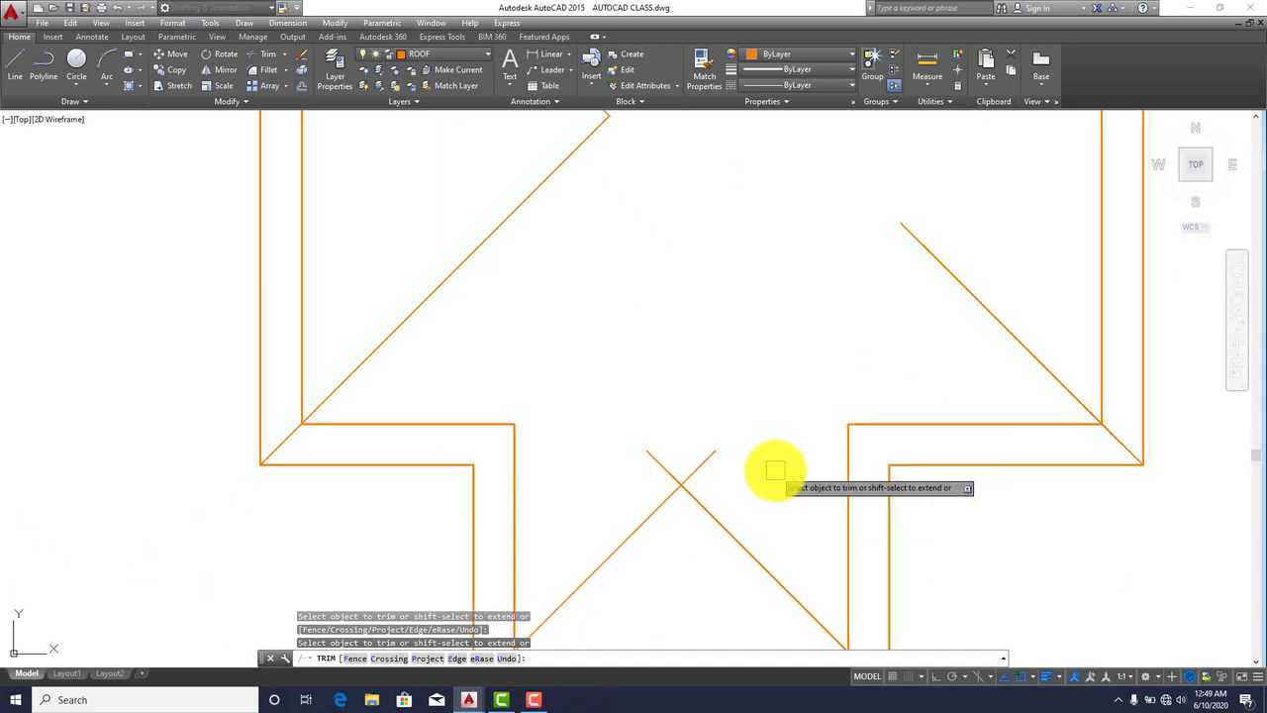
left_click(673, 463)
scroll(673, 463, "down", 5)
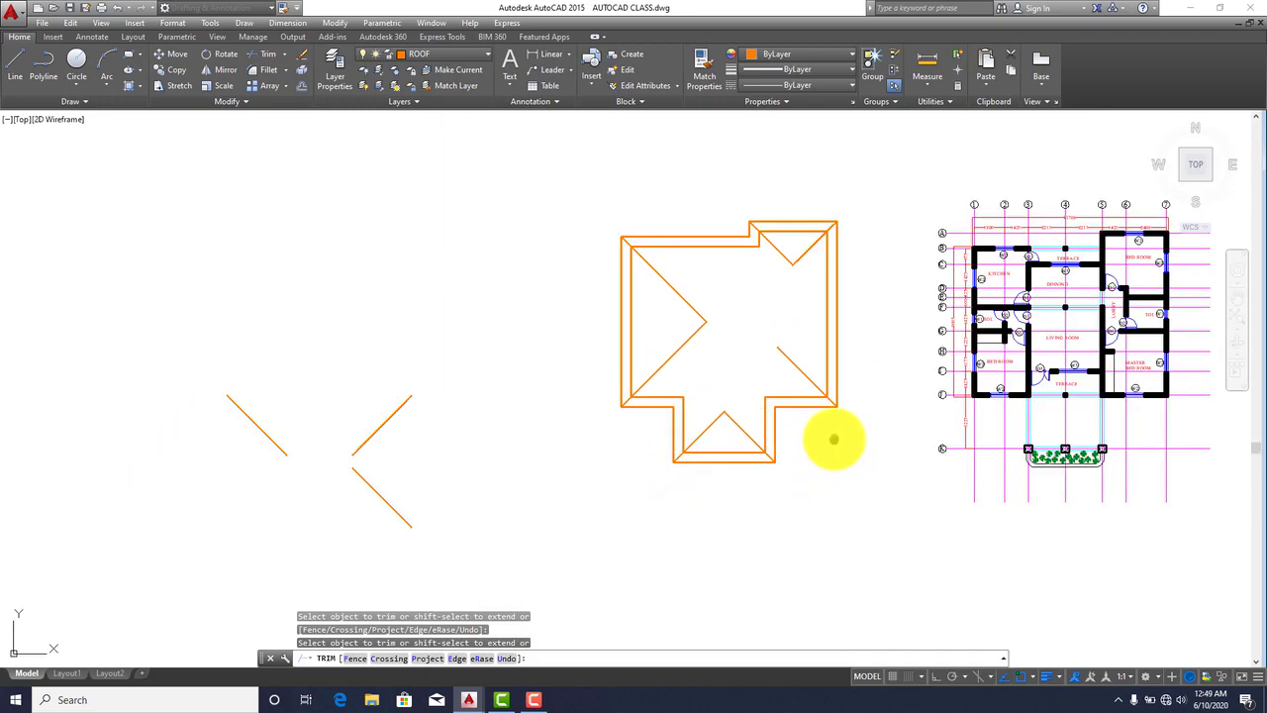
scroll(837, 440, "up", 4)
scroll(881, 466, "down", 2)
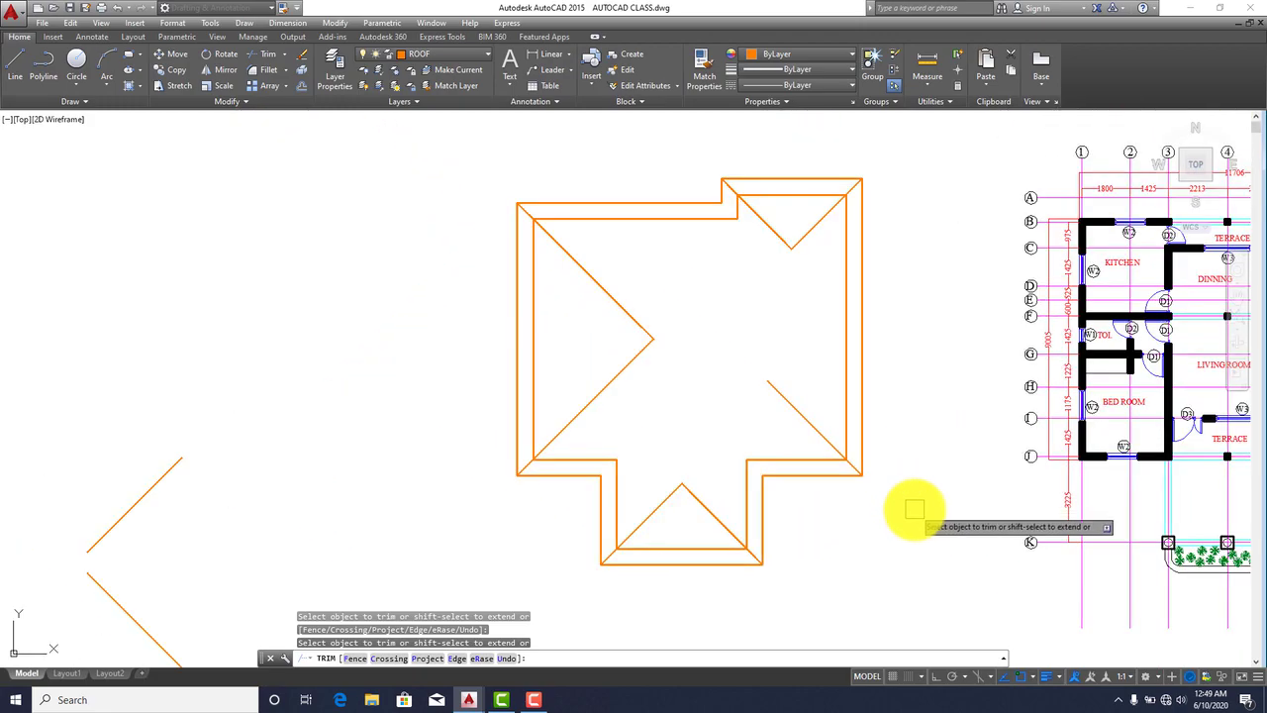
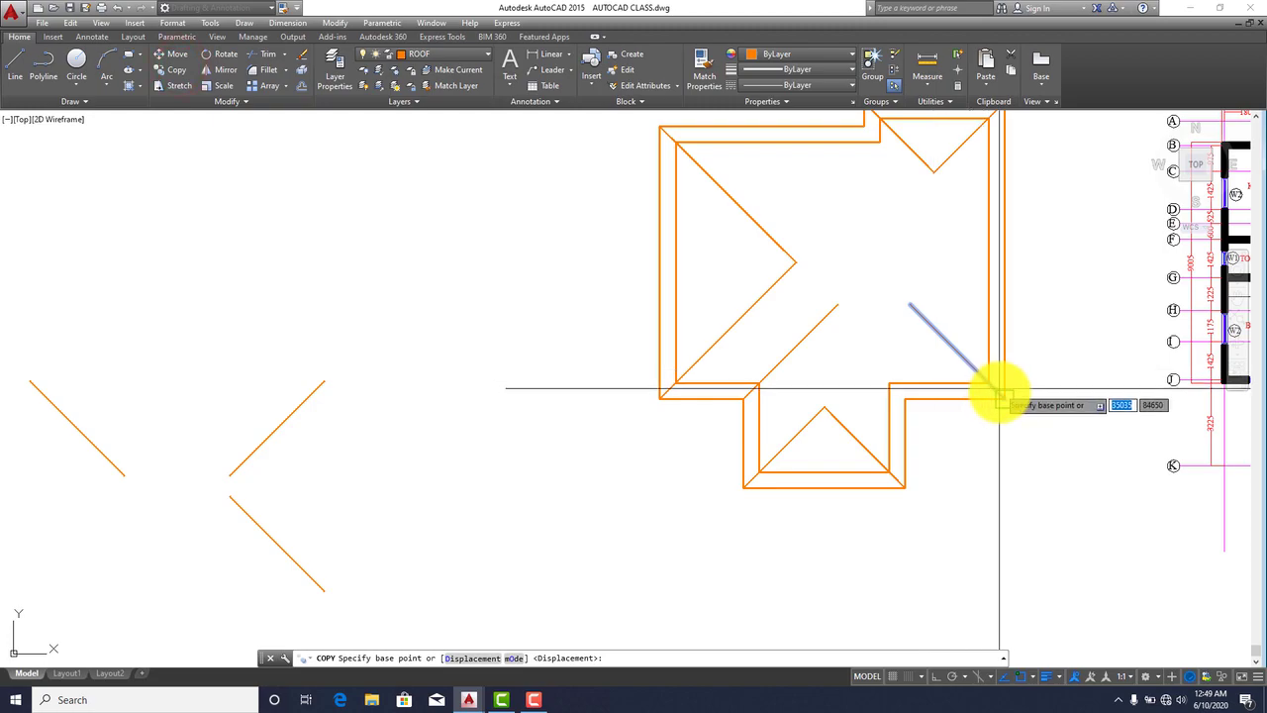
Step: Copy the main block's lower-right hip line by its outer end to the outer outline's inside corner on the porch's right side
left_click(1002, 390)
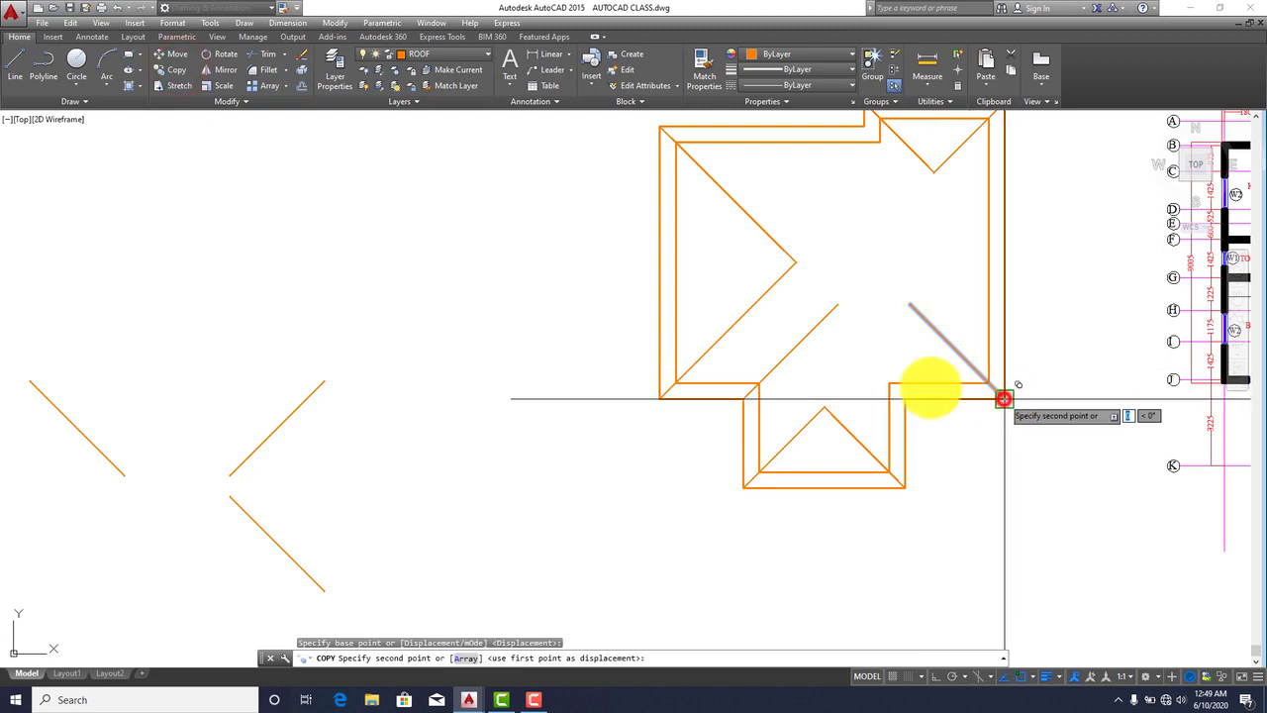
left_click(901, 397)
key("Escape")
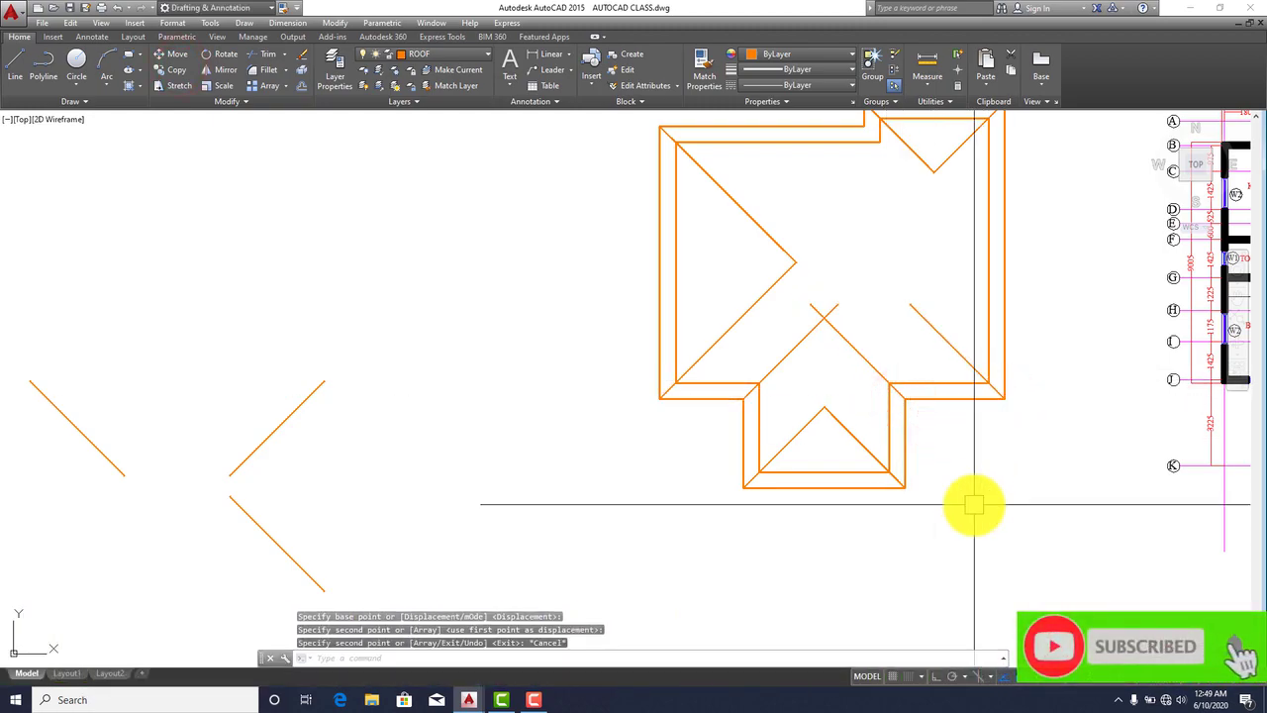
Step: Trim the two valley lines above the porch beyond their crossing so they meet in a point
type("tr")
key("Return")
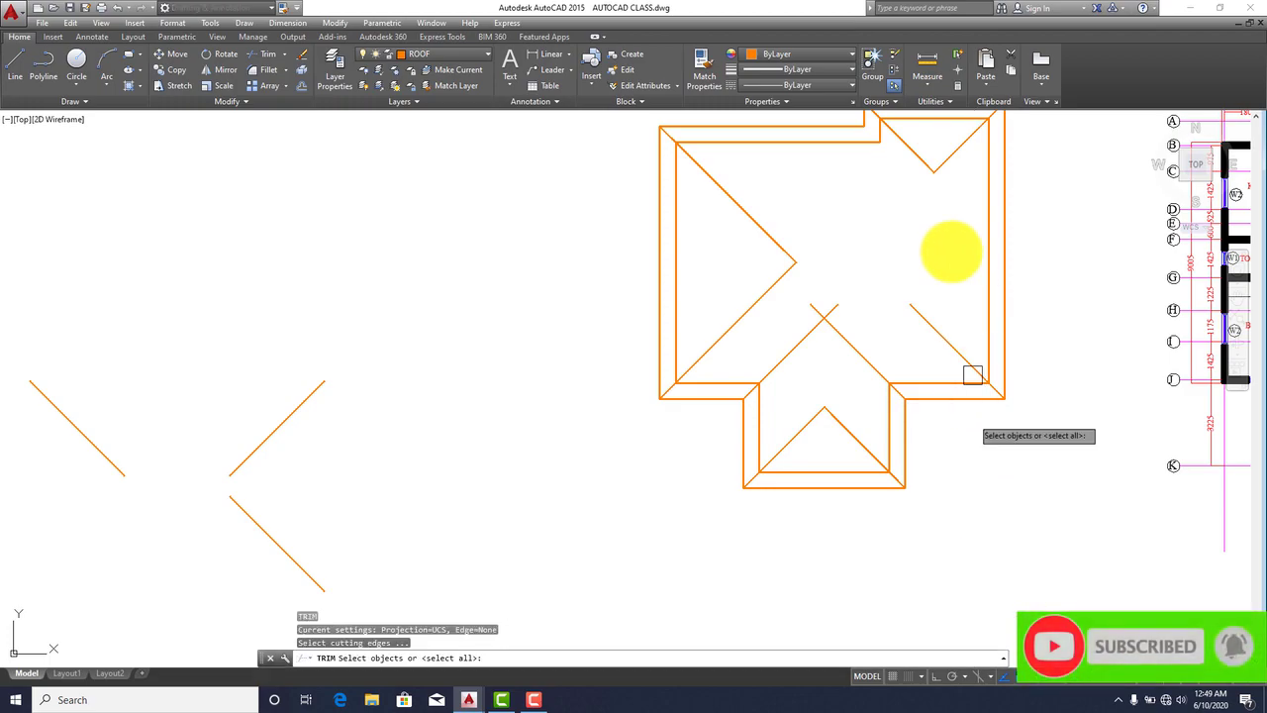
key("Return")
scroll(852, 302, "up", 2)
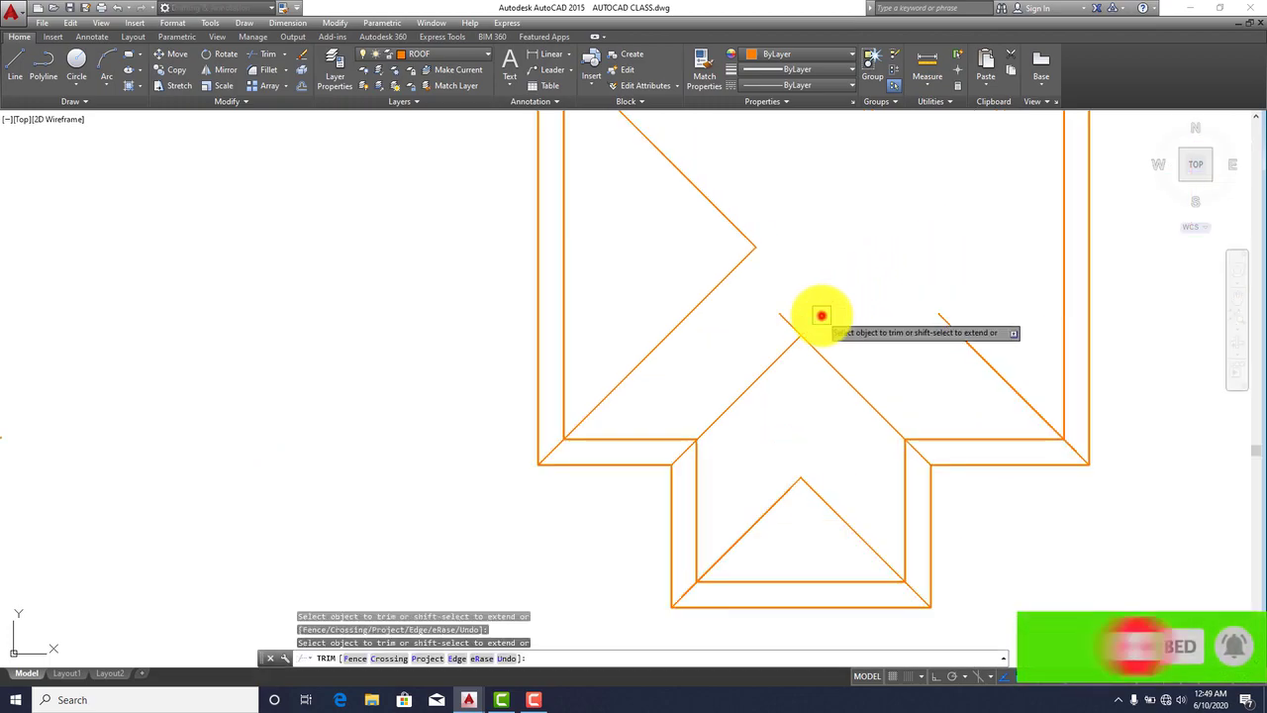
left_click(818, 317)
left_click(779, 320)
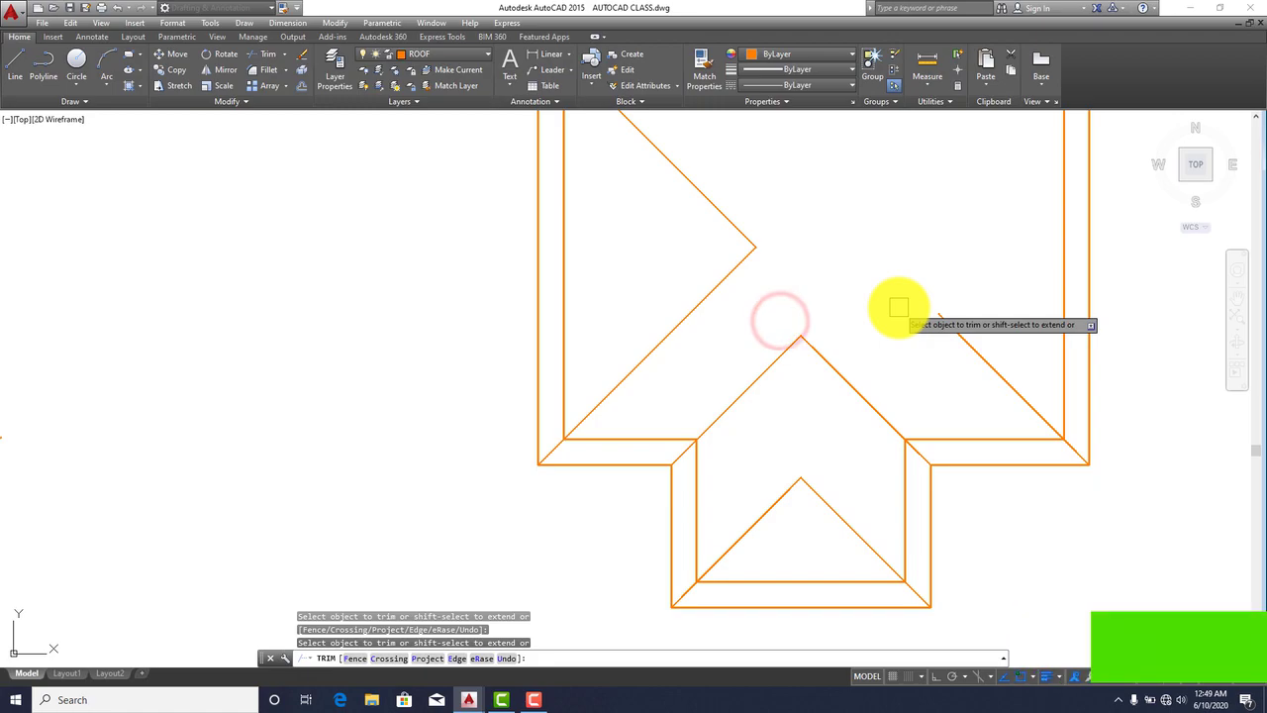
key("Escape")
scroll(837, 351, "down", 4)
scroll(840, 360, "up", 5)
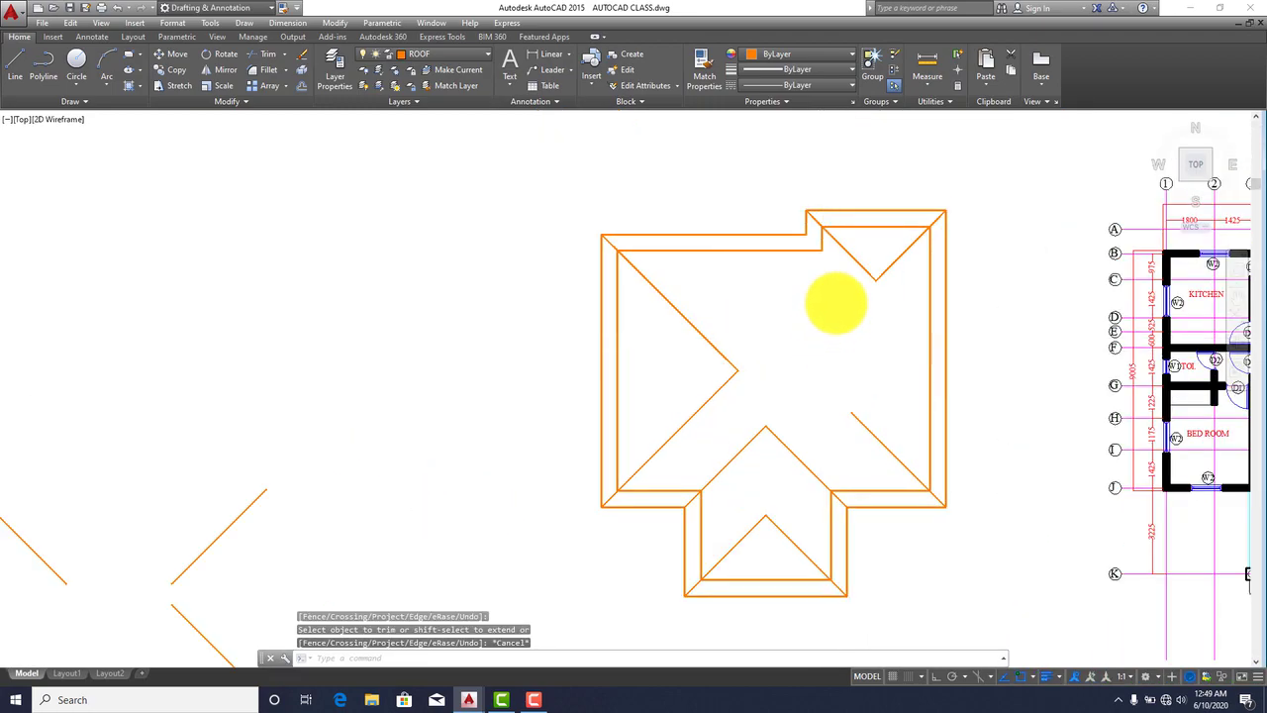
Step: Copy the rear projection's left hip line by its outer end to the outer outline's inside corner directly below
left_click(876, 269)
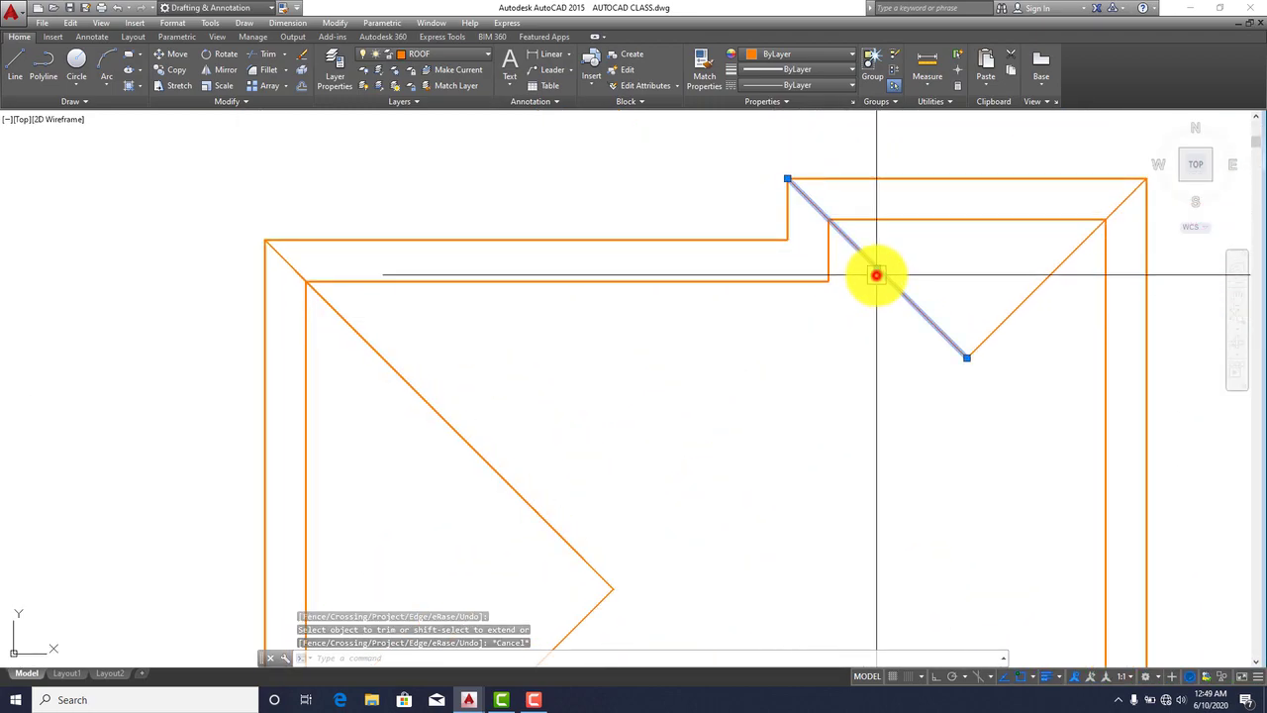
left_click(182, 74)
left_click(785, 180)
left_click(783, 247)
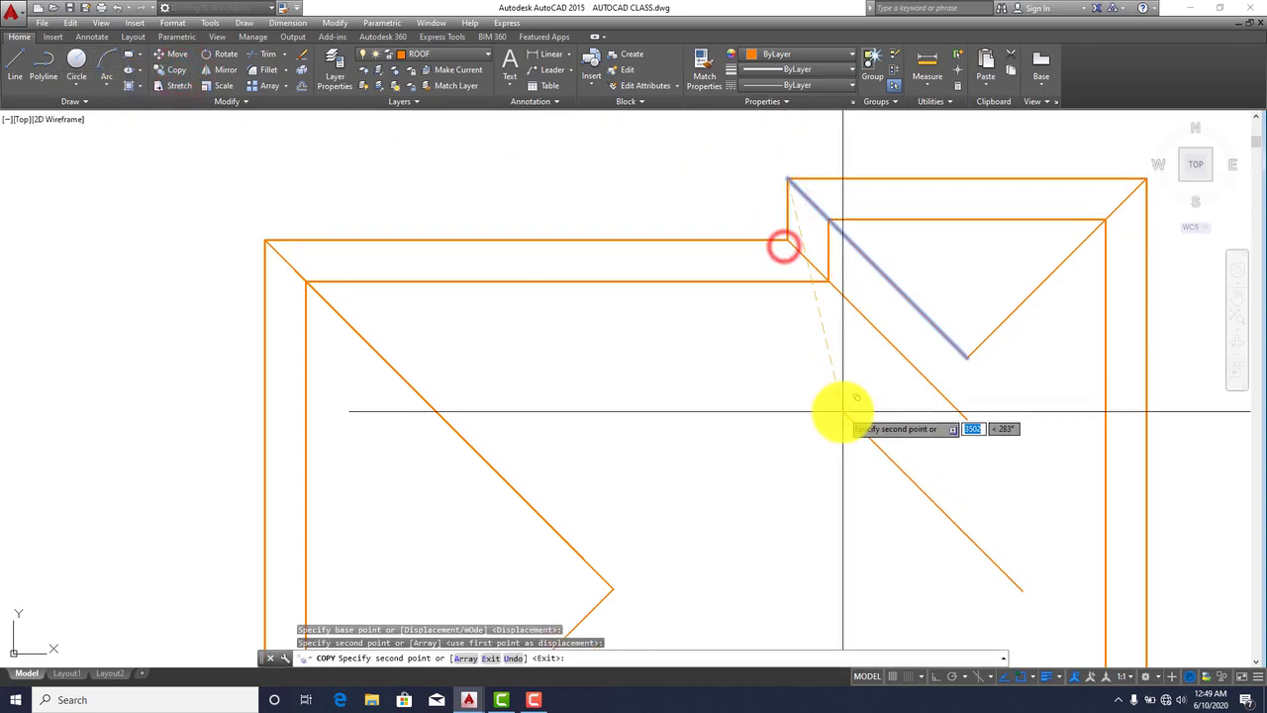
key("Escape")
scroll(899, 334, "down", 5)
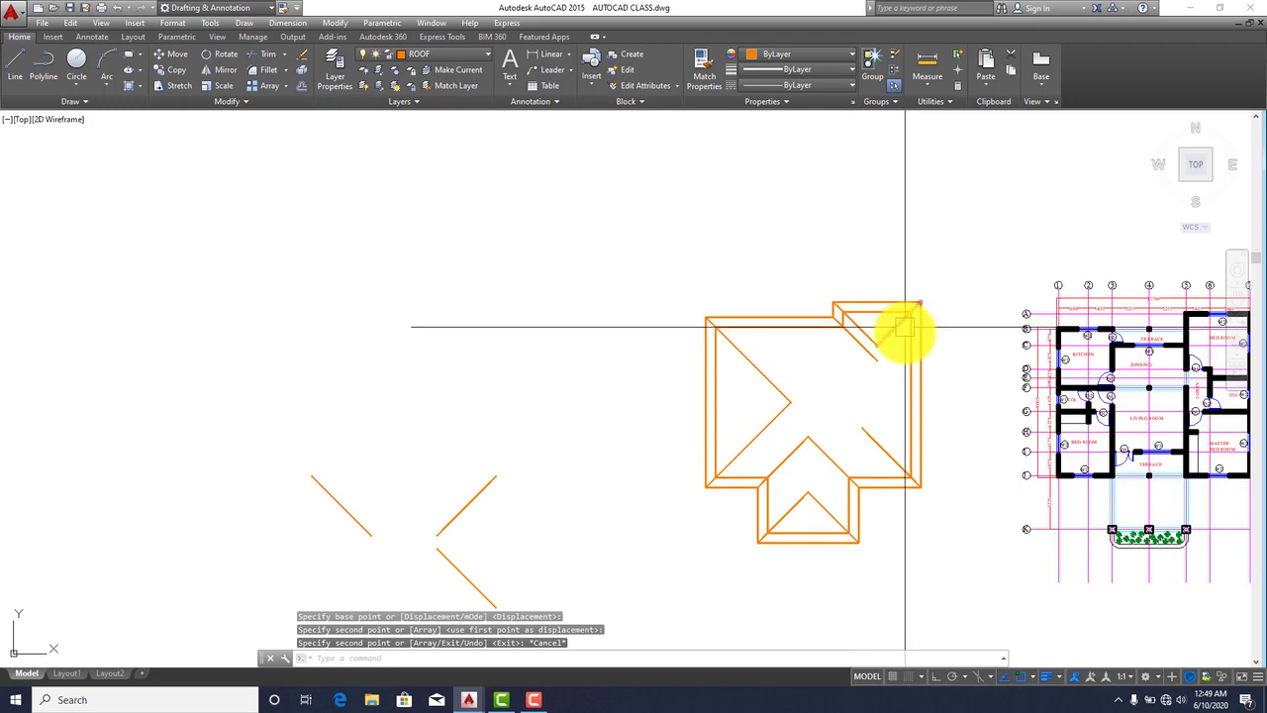
Step: Draw a vertical ridge line from the meeting point of the rear projection's hips down to the end of the copied valley line
scroll(875, 376, "up", 4)
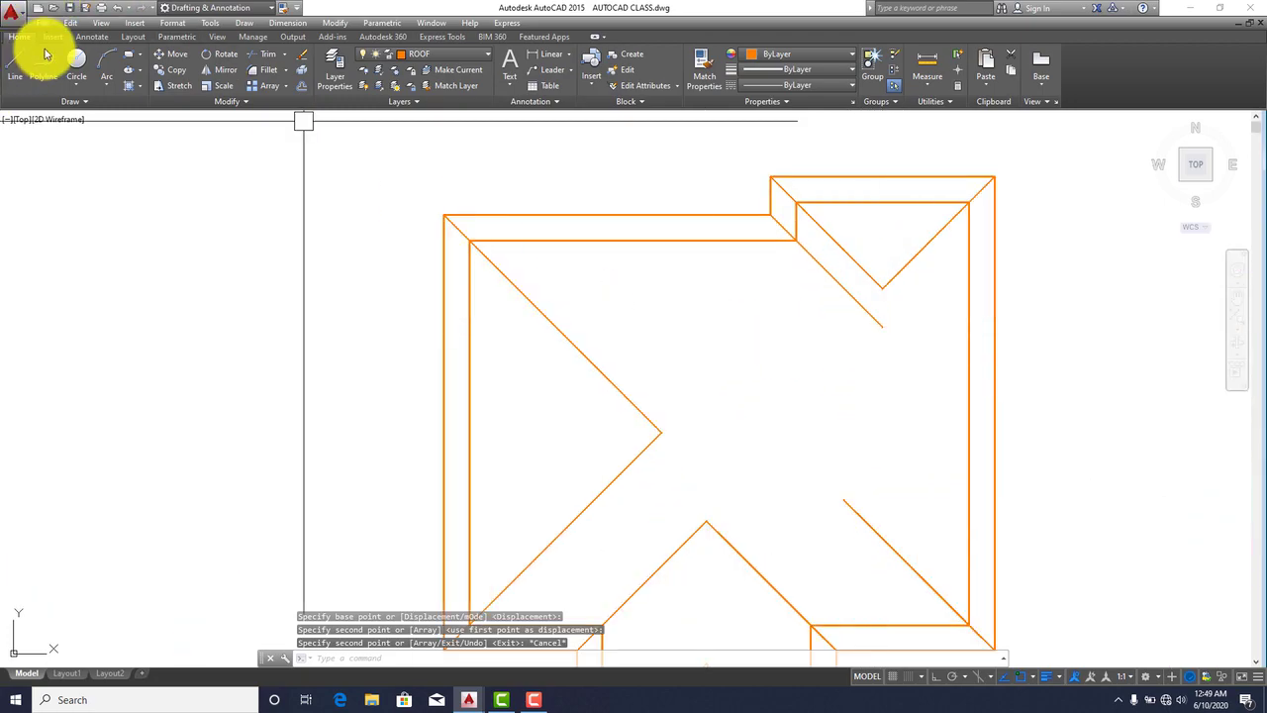
left_click(15, 60)
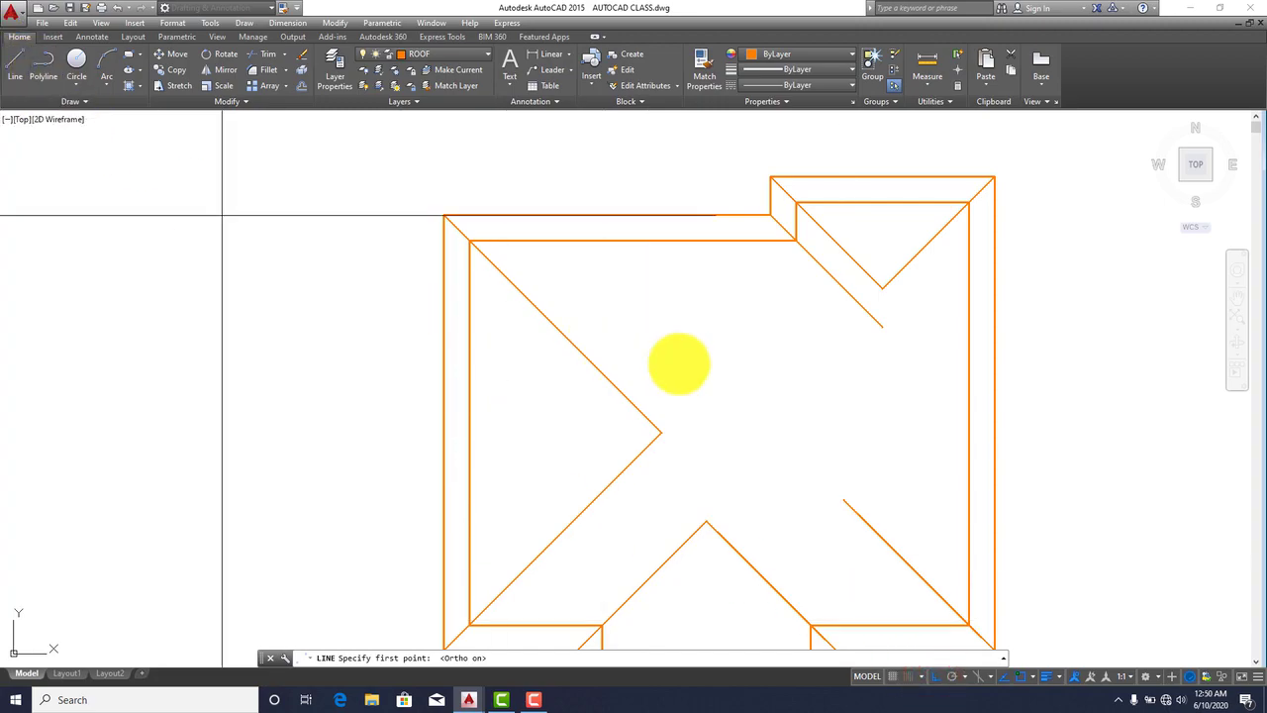
left_click(882, 286)
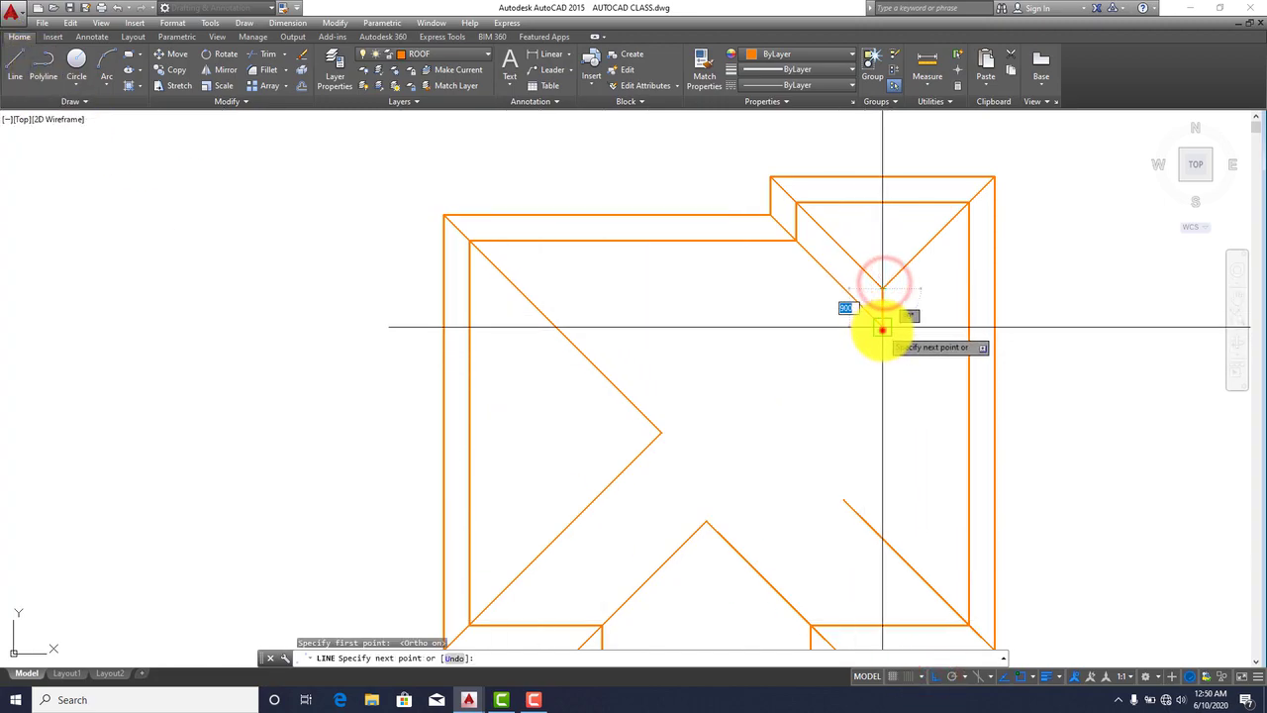
left_click(882, 327)
key("Escape")
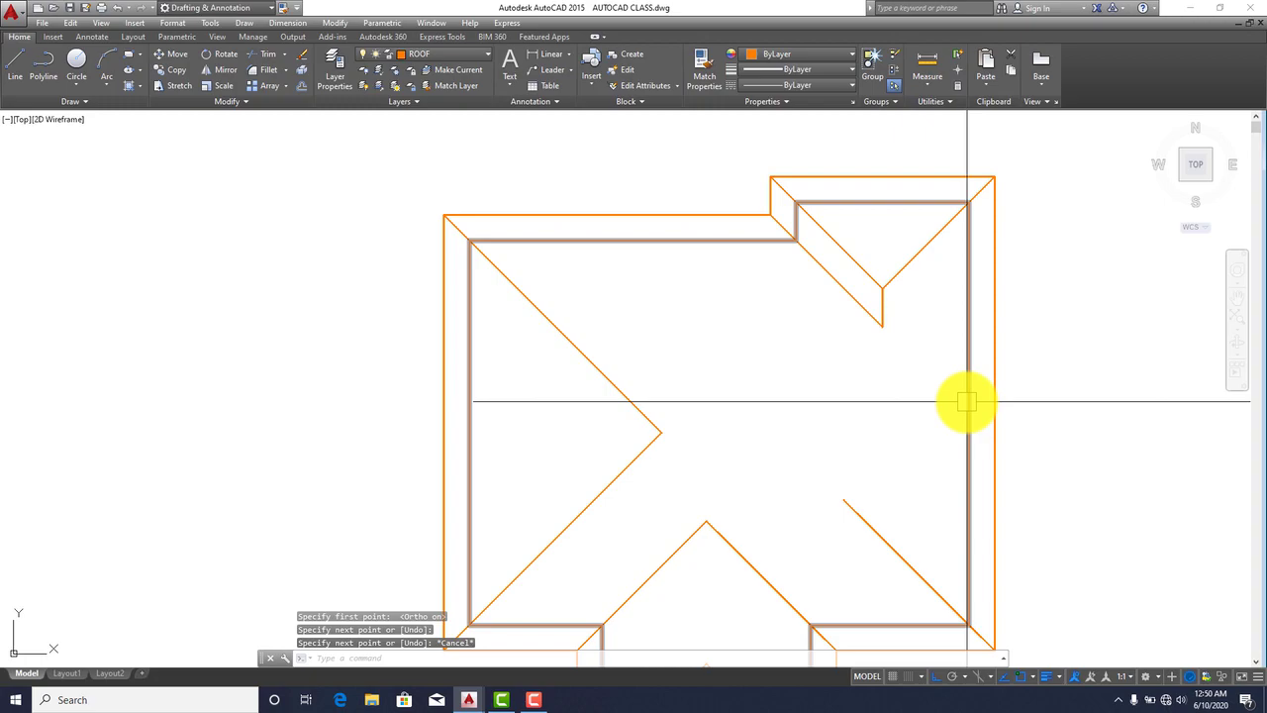
Step: Draw a horizontal ridge line from the meeting point of the main block's left hips to the inner outline's right edge
scroll(967, 401, "down", 3)
scroll(880, 447, "up", 5)
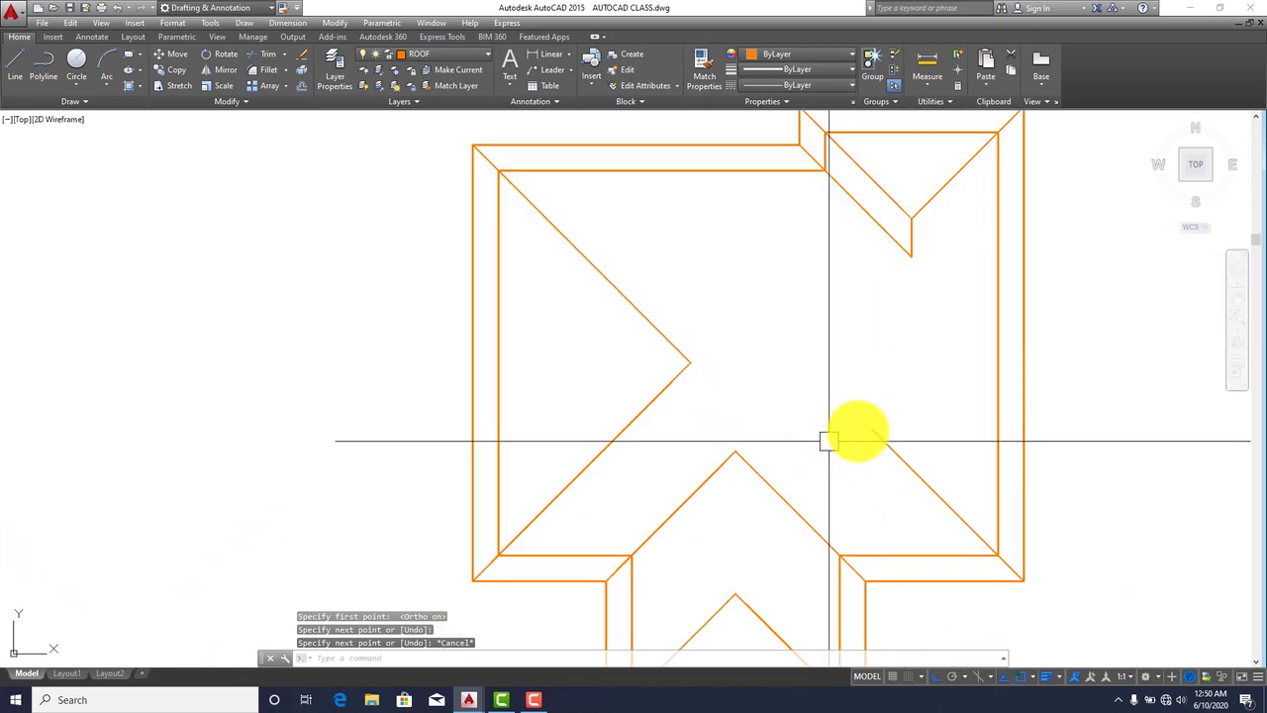
scroll(862, 428, "down", 3)
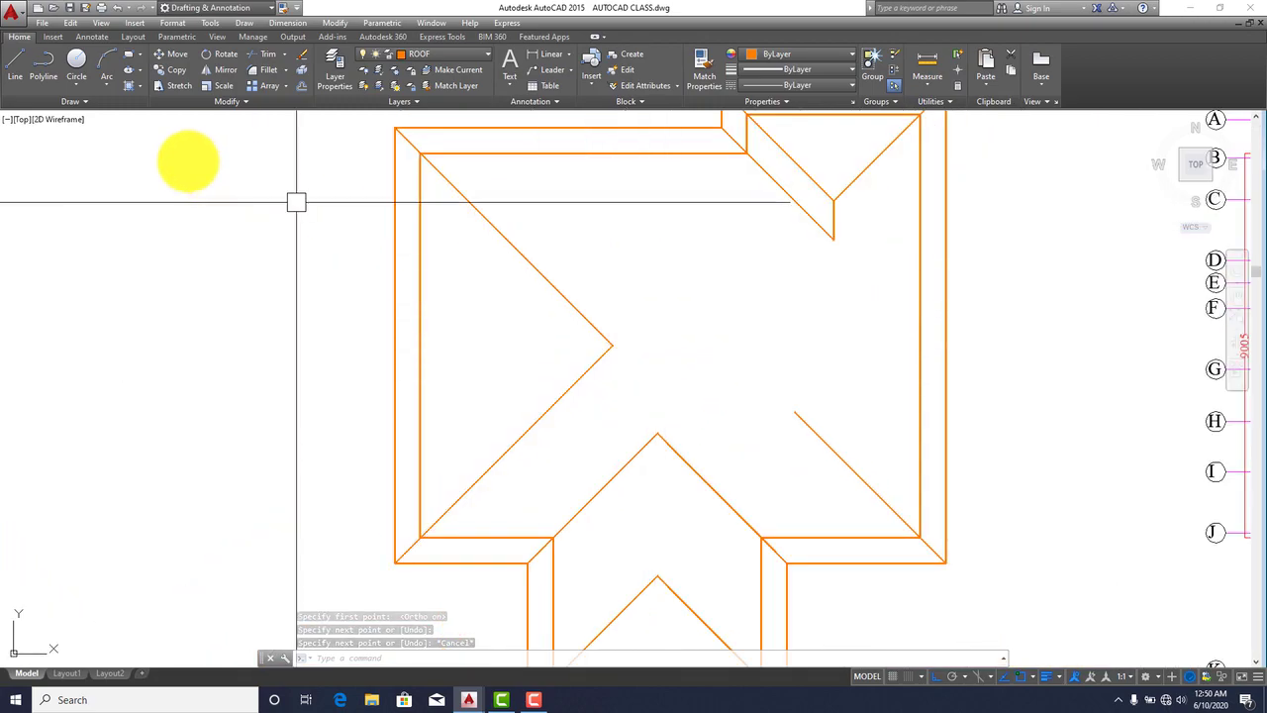
left_click(15, 63)
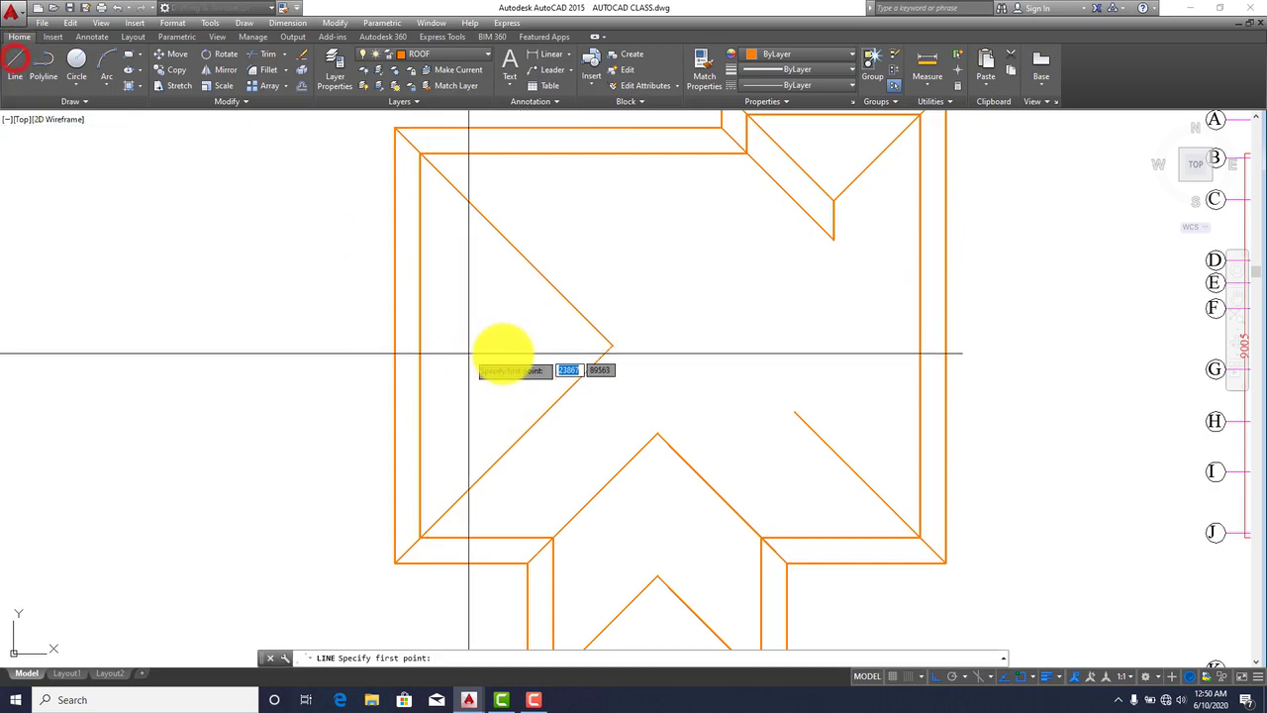
left_click(613, 346)
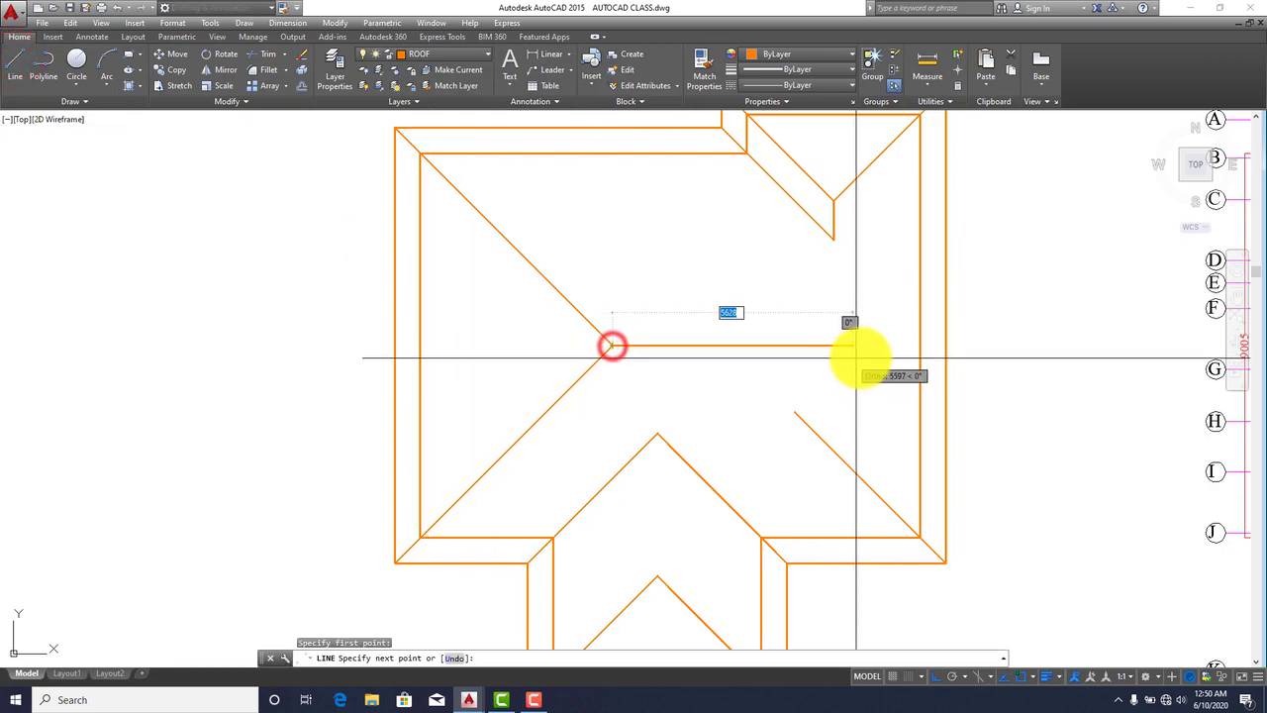
left_click(919, 346)
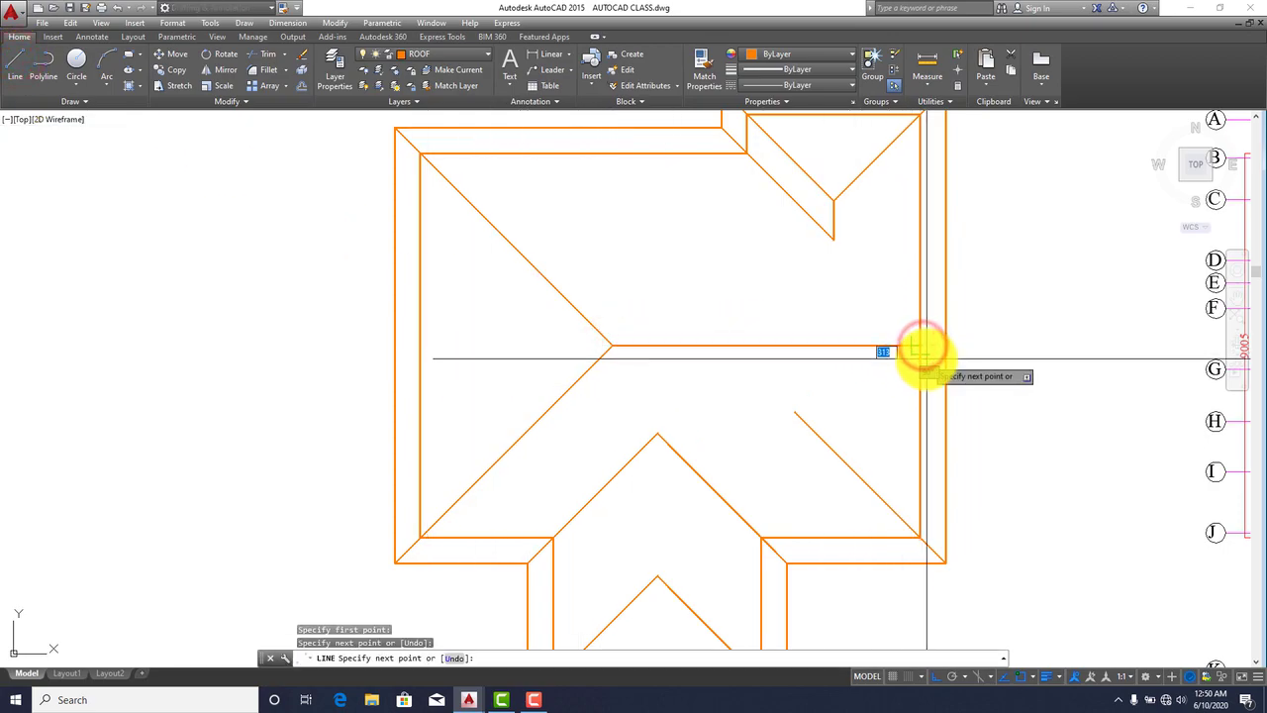
key("Escape")
Step: Extend the main block's lower-right hip line up to the horizontal ridge line
scroll(807, 460, "up", 3)
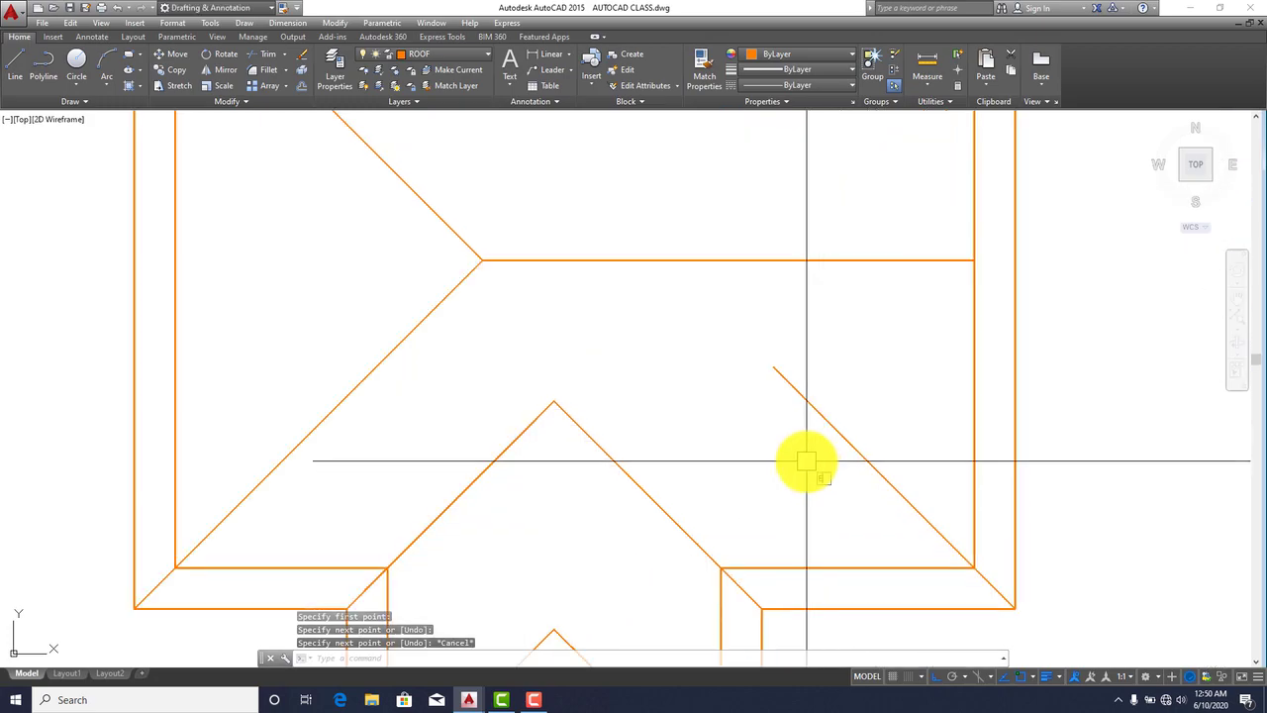
key("Return")
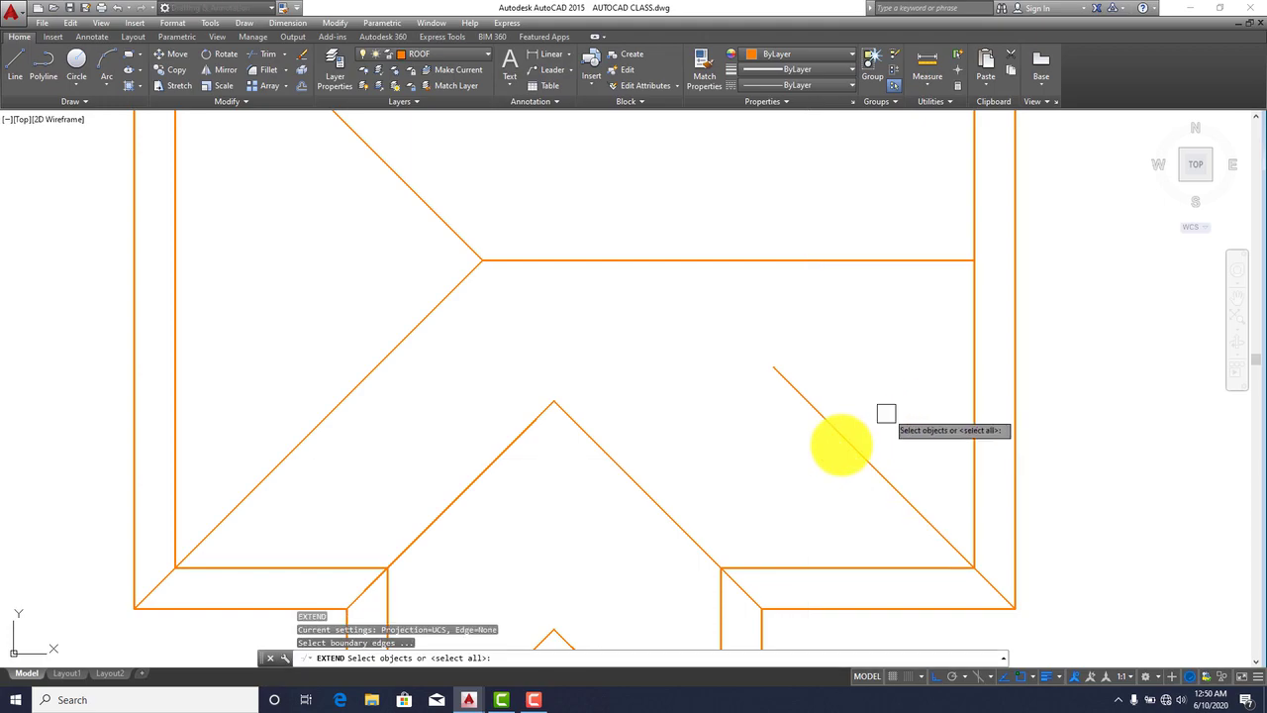
key("Return")
scroll(784, 382, "down", 6)
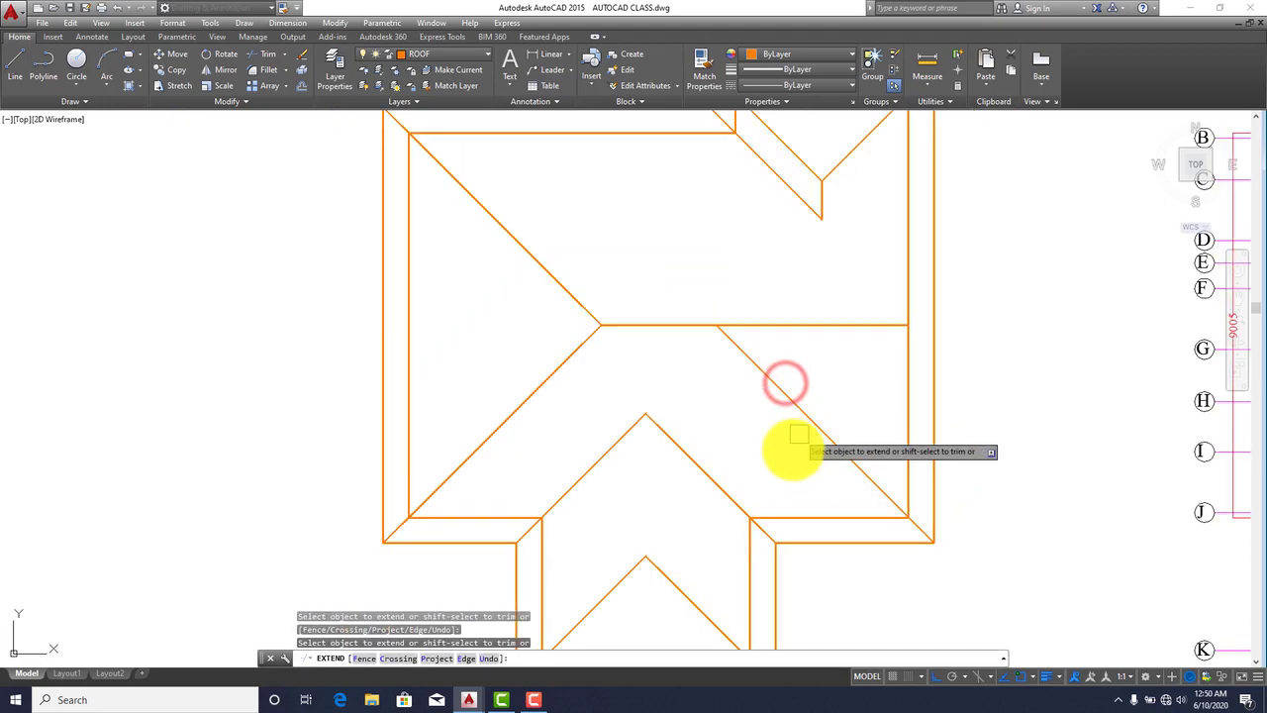
scroll(786, 455, "up", 2)
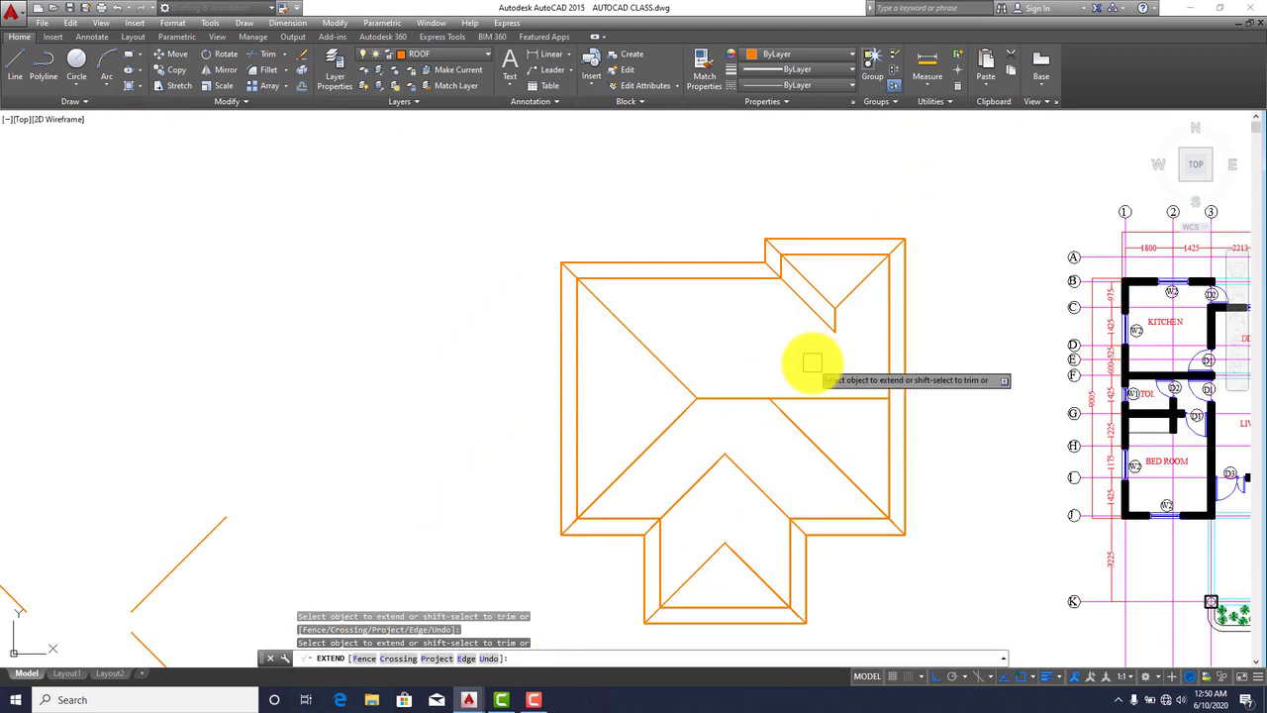
key("Escape")
Step: Draw a line from the junction of the ridge and lower-right hip to the lower end of the rear projection's vertical ridge
scroll(811, 417, "up", 4)
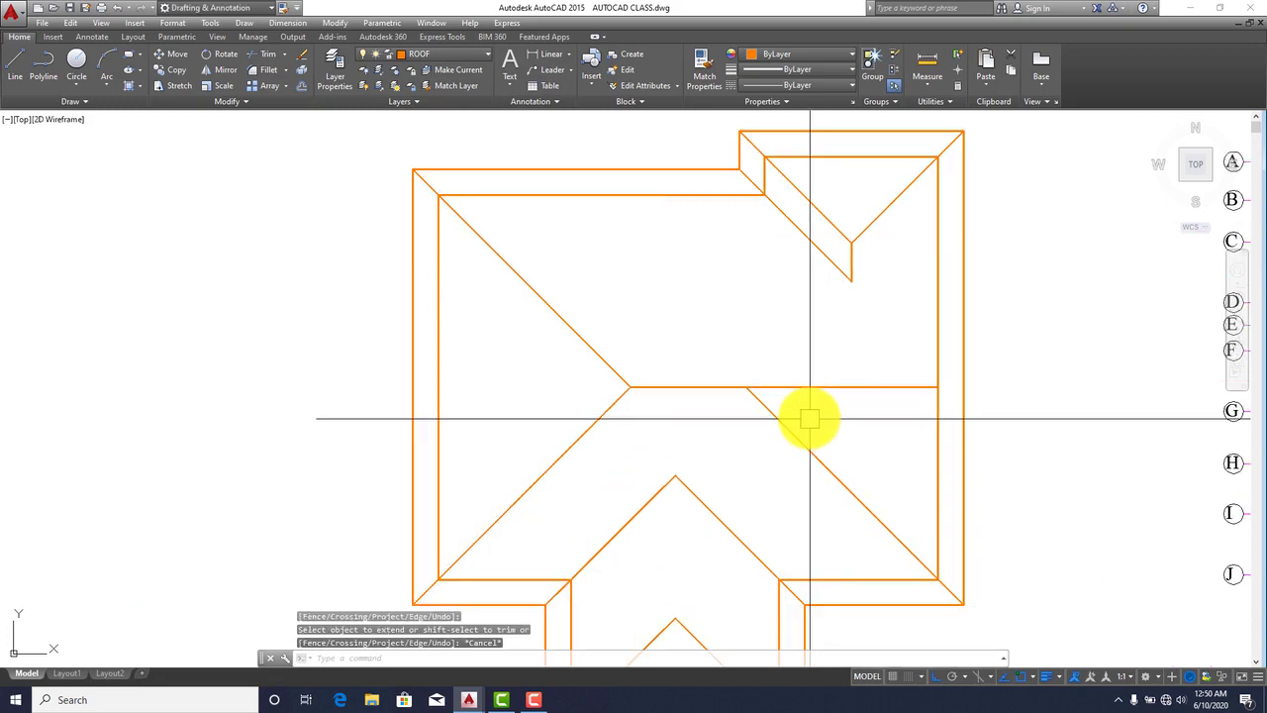
left_click(18, 60)
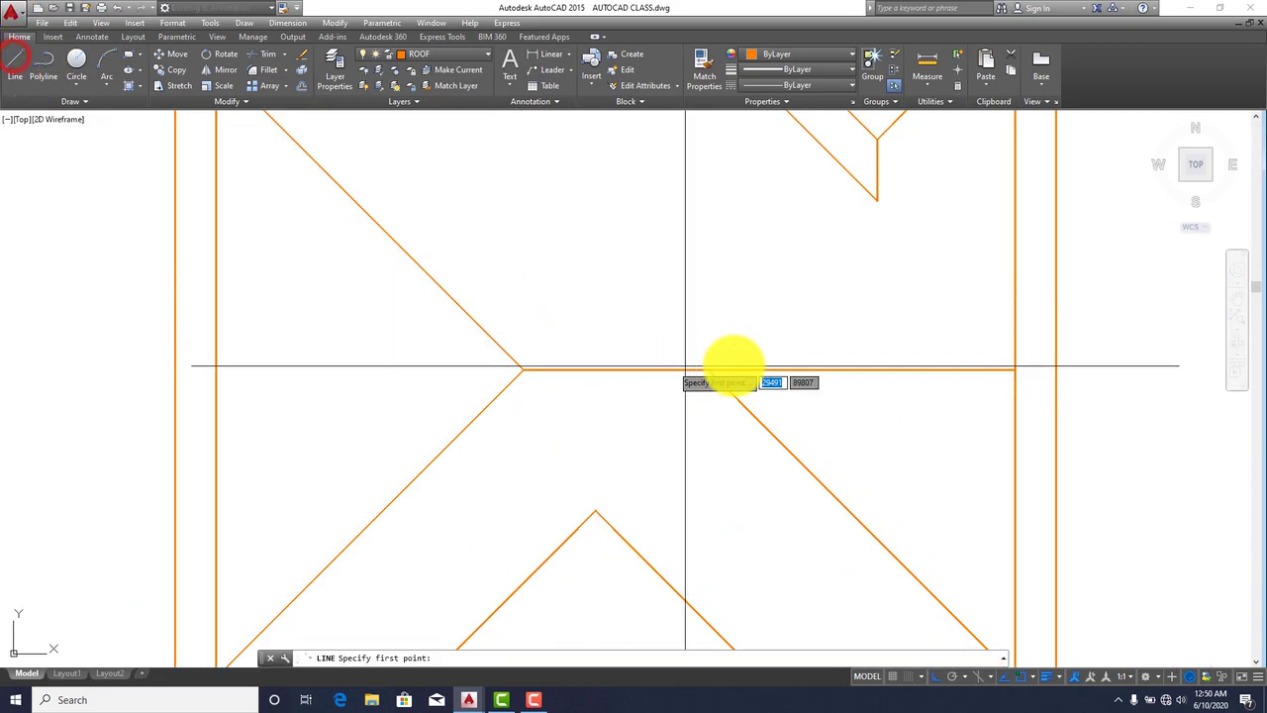
left_click(710, 371)
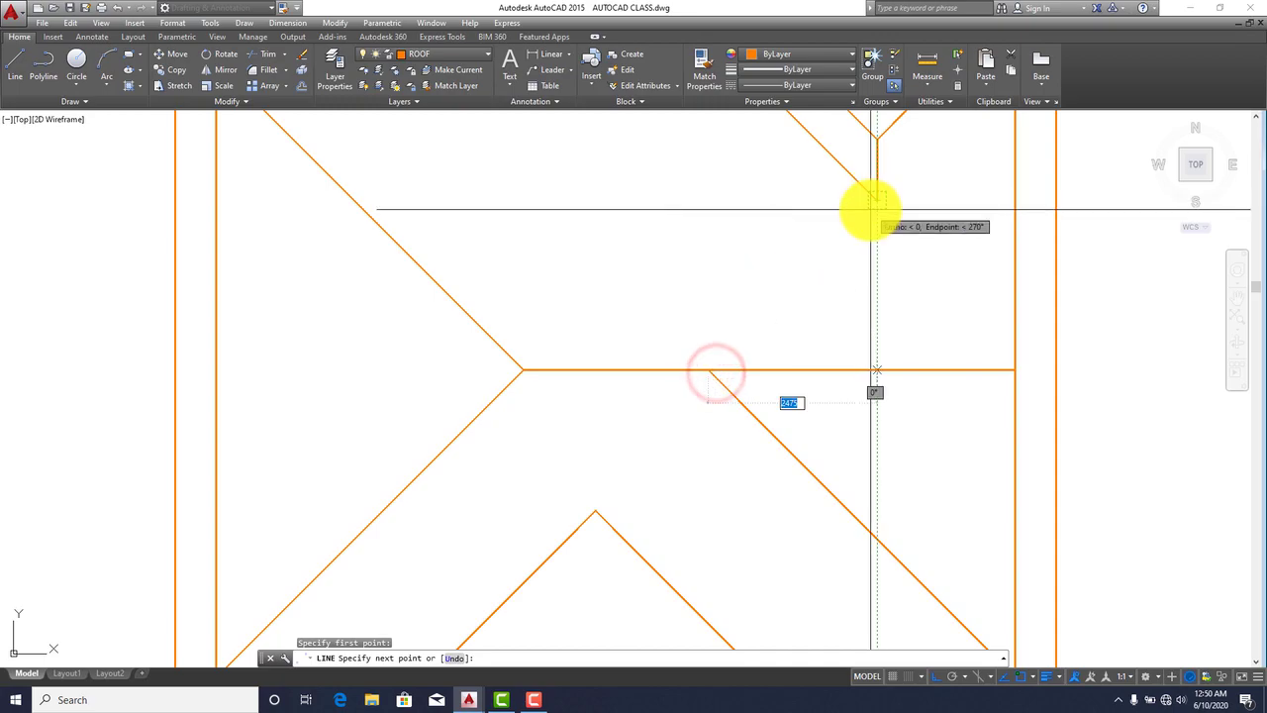
left_click(871, 202)
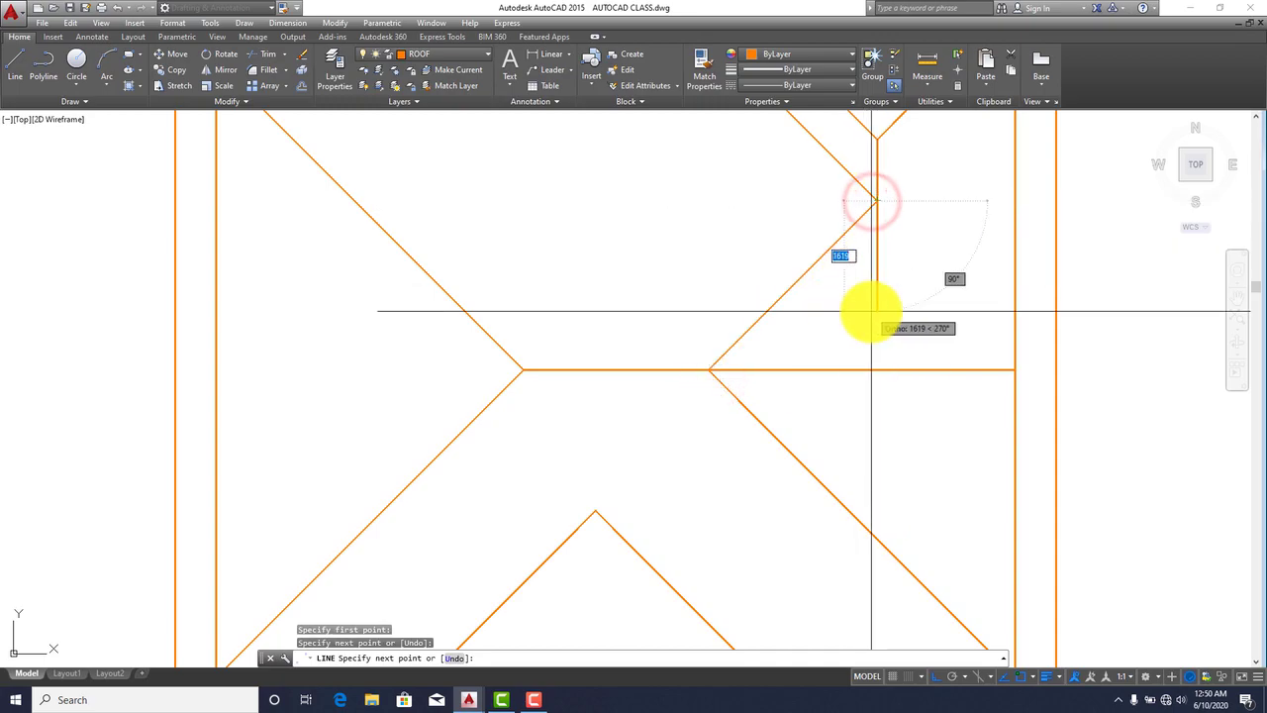
key("Escape")
Step: Trim the horizontal ridge line's segment to the right of its junction with the lower-right hip
scroll(868, 308, "down", 6)
scroll(868, 317, "up", 4)
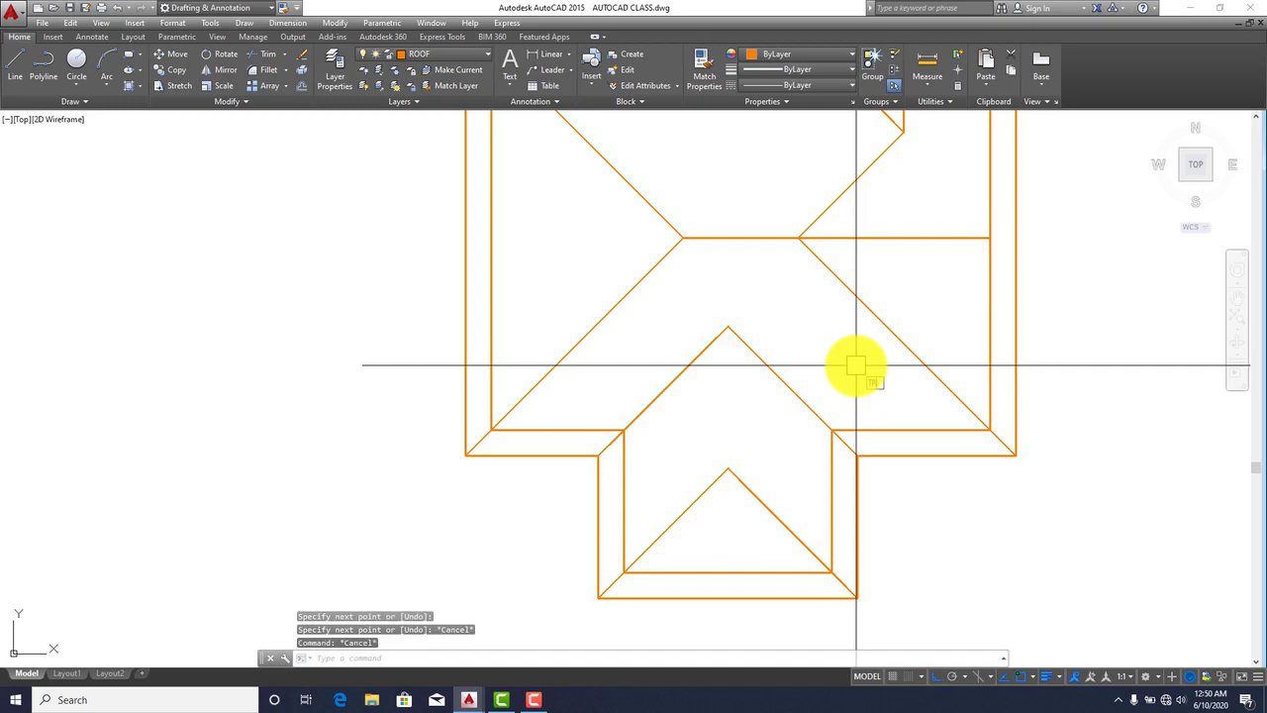
type("tr")
key("Return")
right_click(926, 240)
scroll(867, 354, "down", 3)
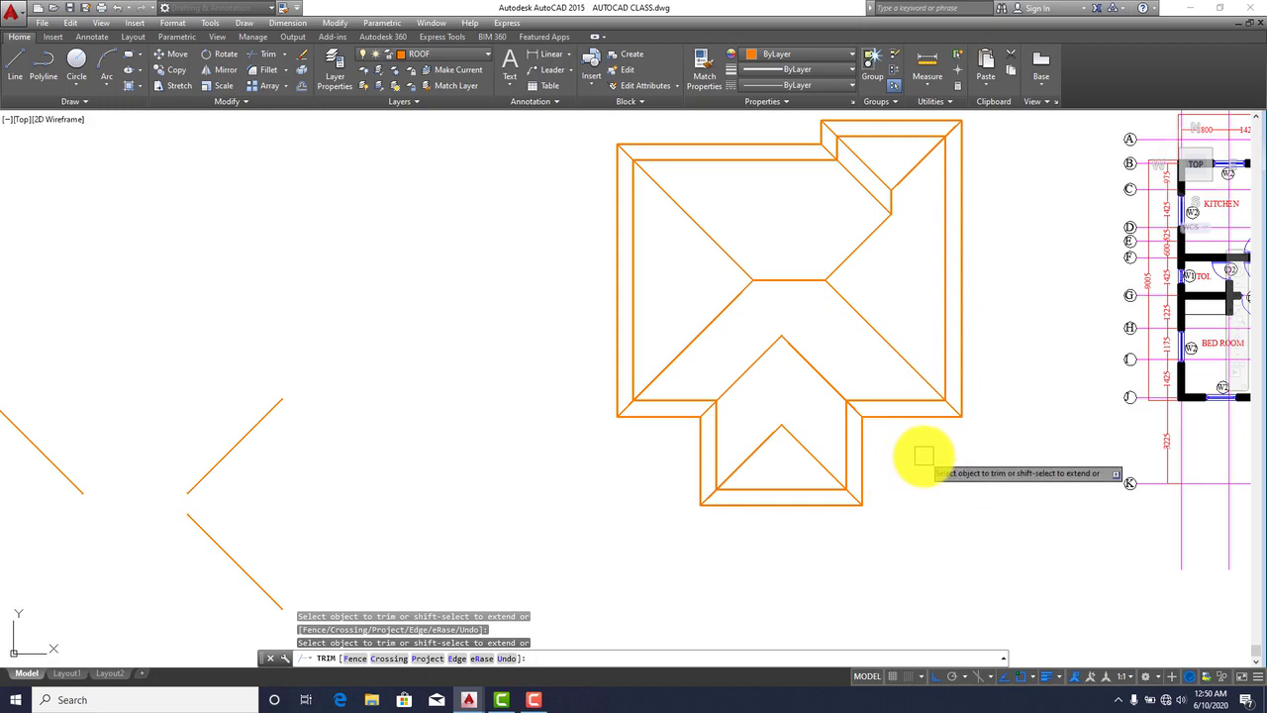
Step: Draw the front projection's vertical ridge line from the meeting point of its hips up to the apex of the two valley lines
key("Escape")
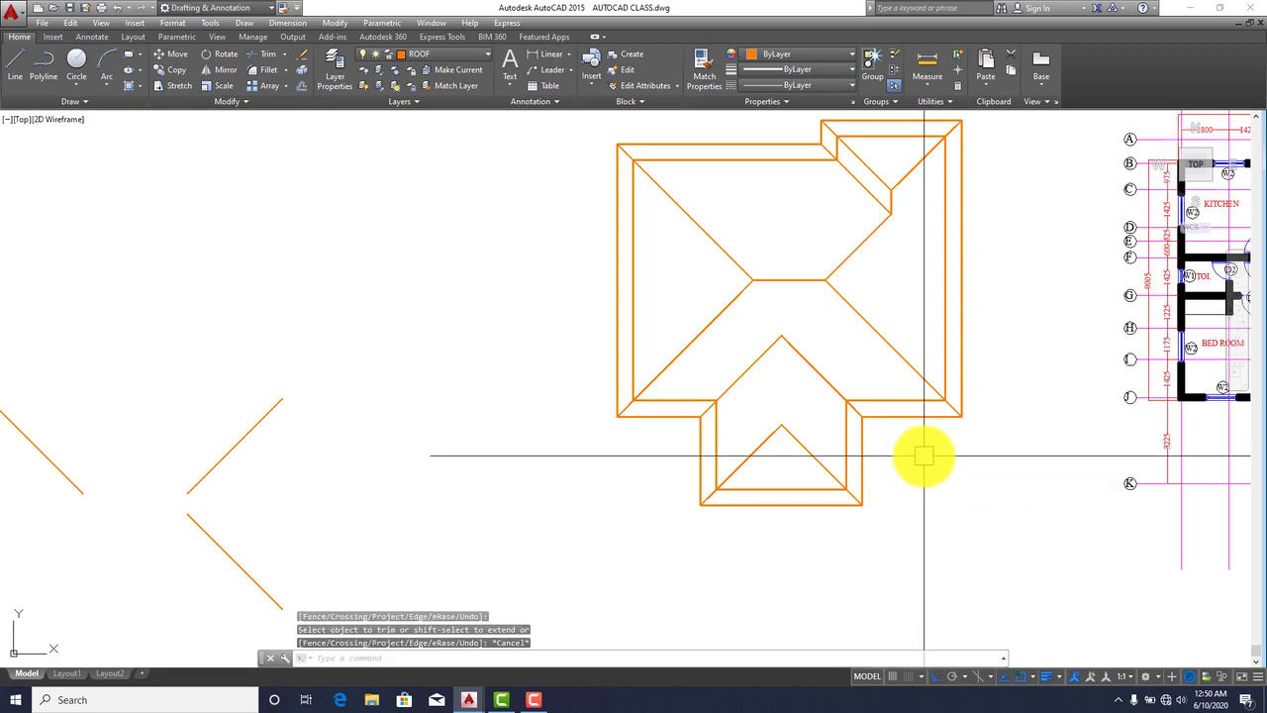
left_click(16, 62)
left_click(779, 424)
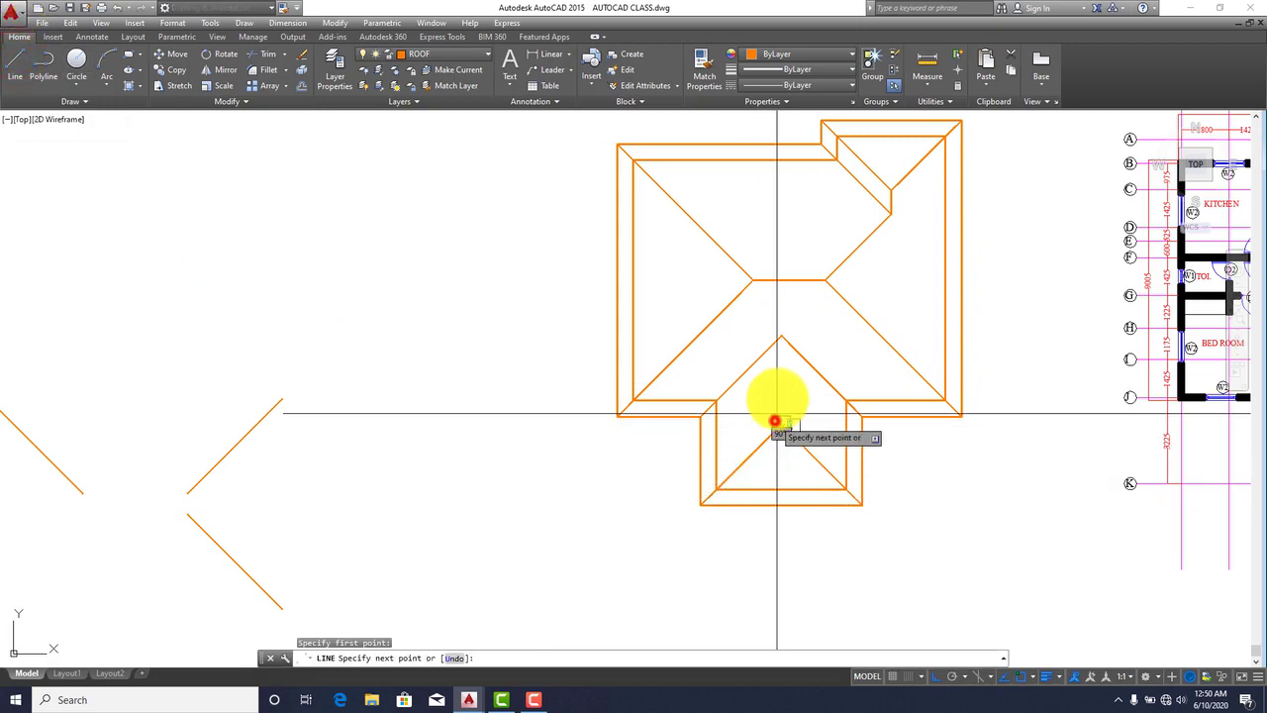
left_click(779, 349)
key("Escape")
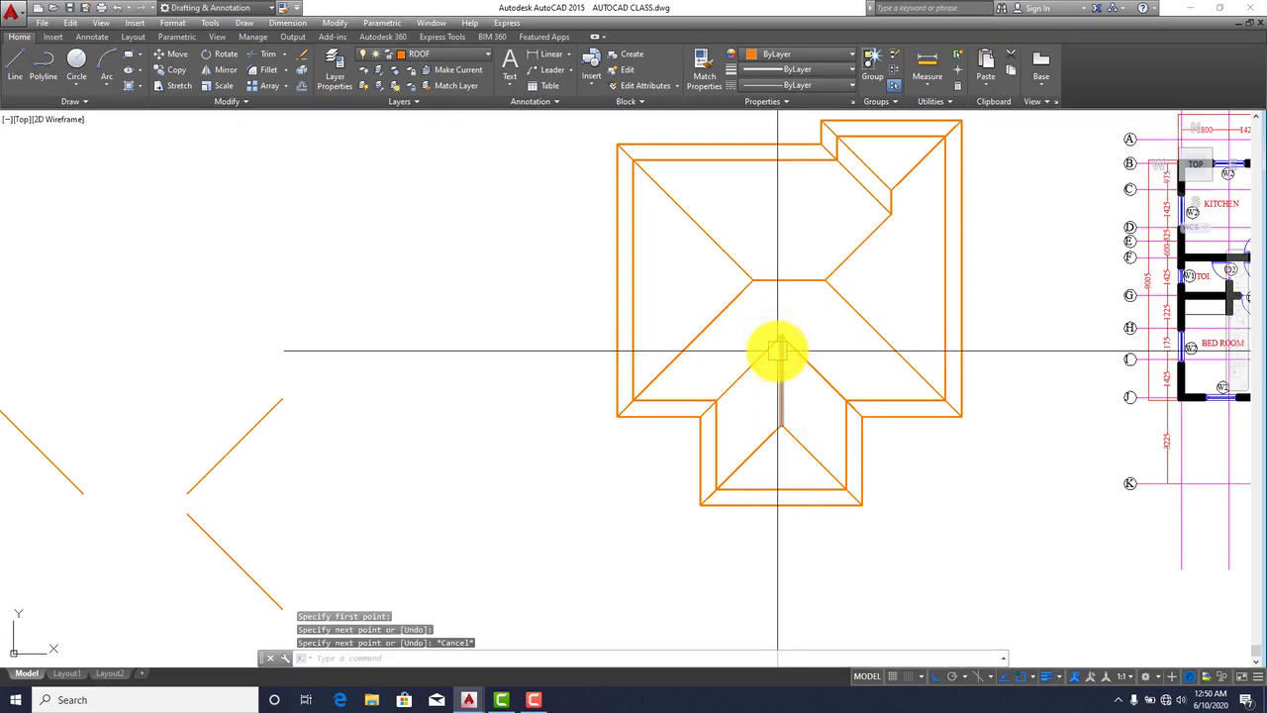
Step: Erase the three loose 45° construction lines beside the roof plan
scroll(779, 349, "down", 2)
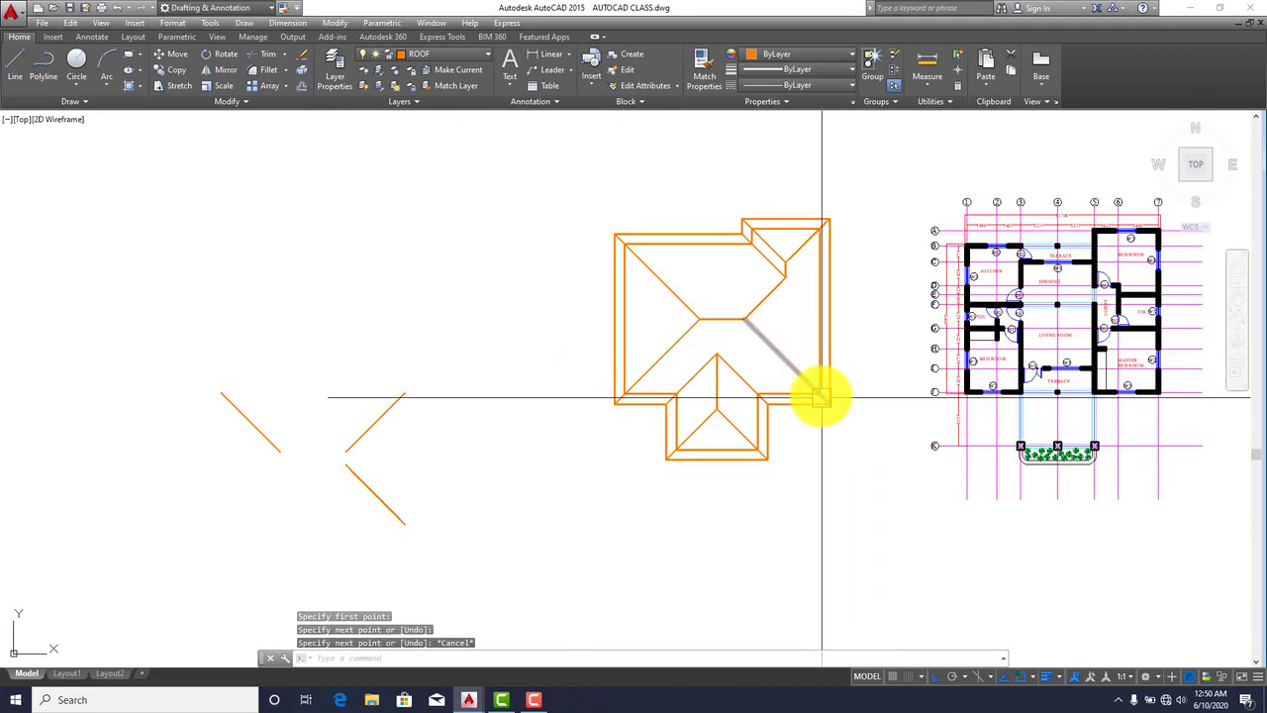
scroll(703, 472, "up", 2)
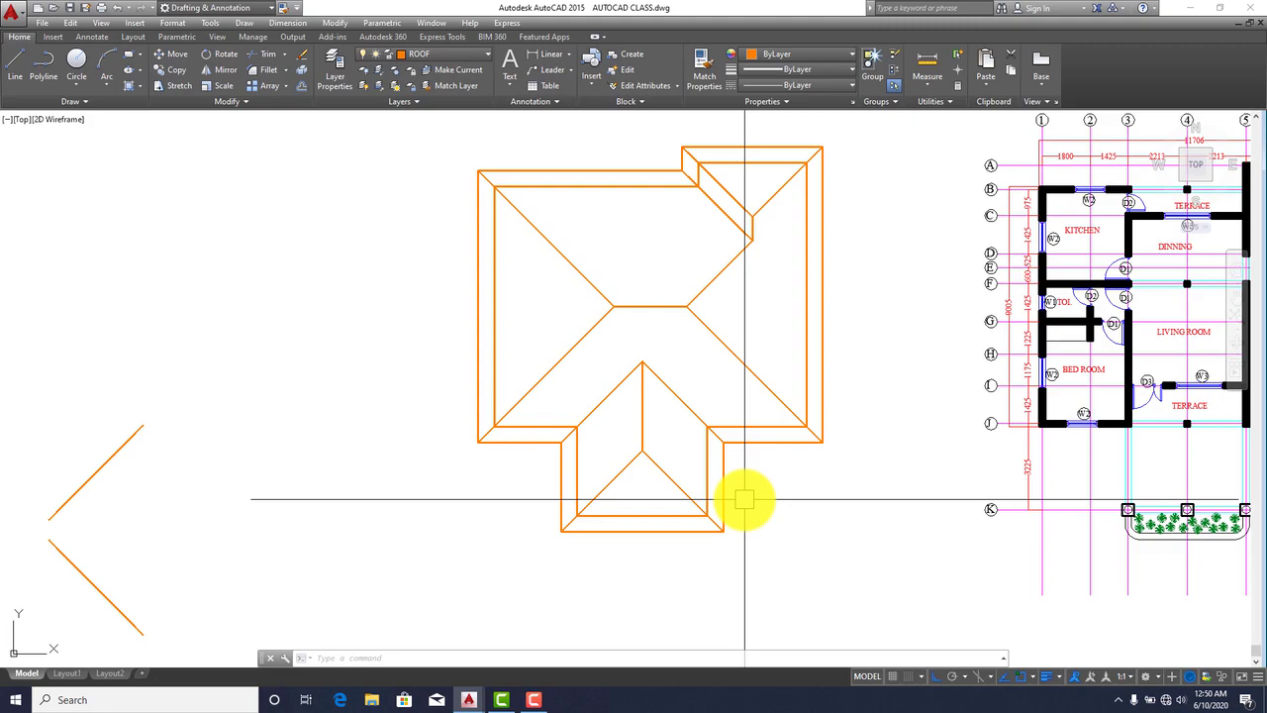
middle_click_drag(456, 455, 537, 432)
scroll(399, 354, "down", 3)
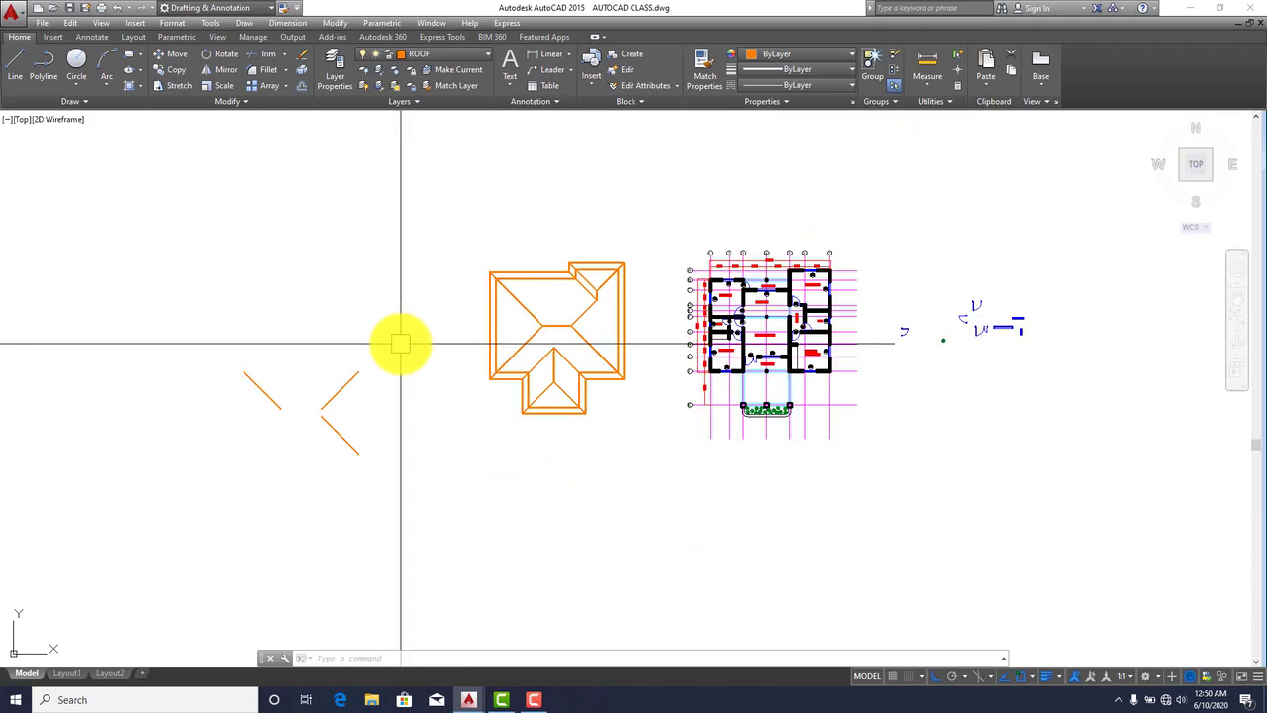
left_click(405, 304)
left_click(195, 555)
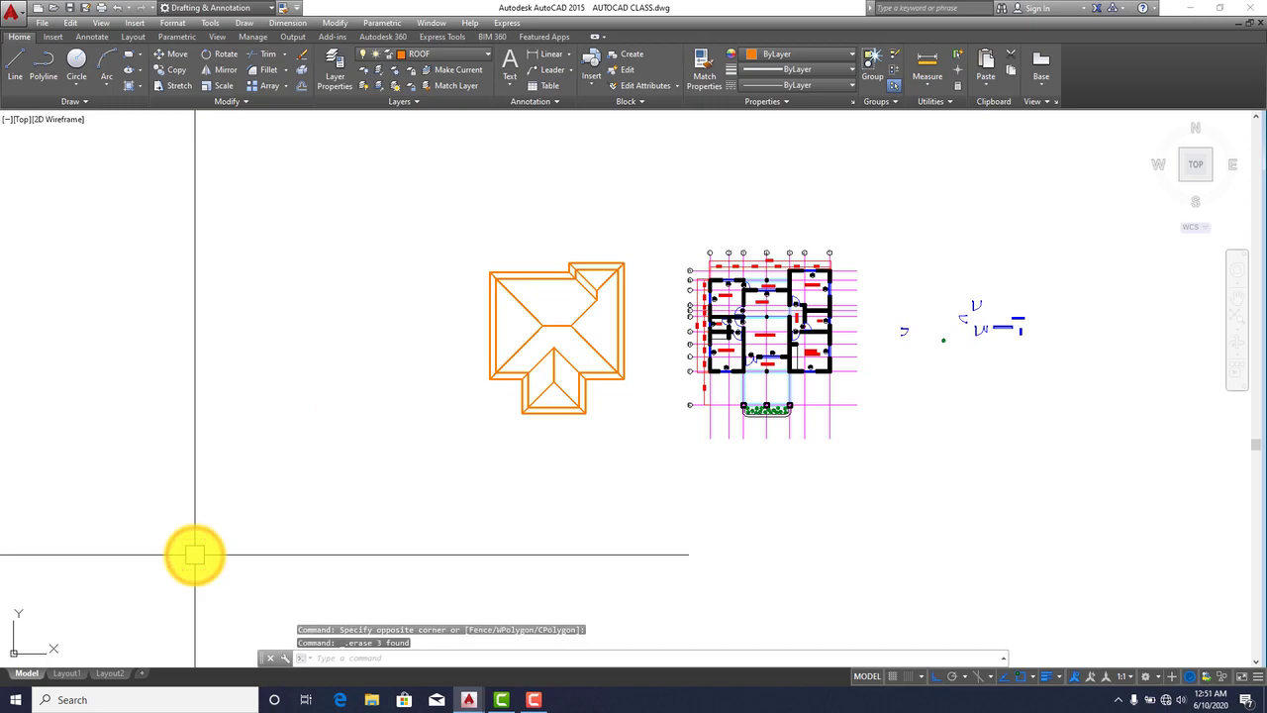
Step: Define the entire roof plan as a block named RF
scroll(594, 356, "up", 5)
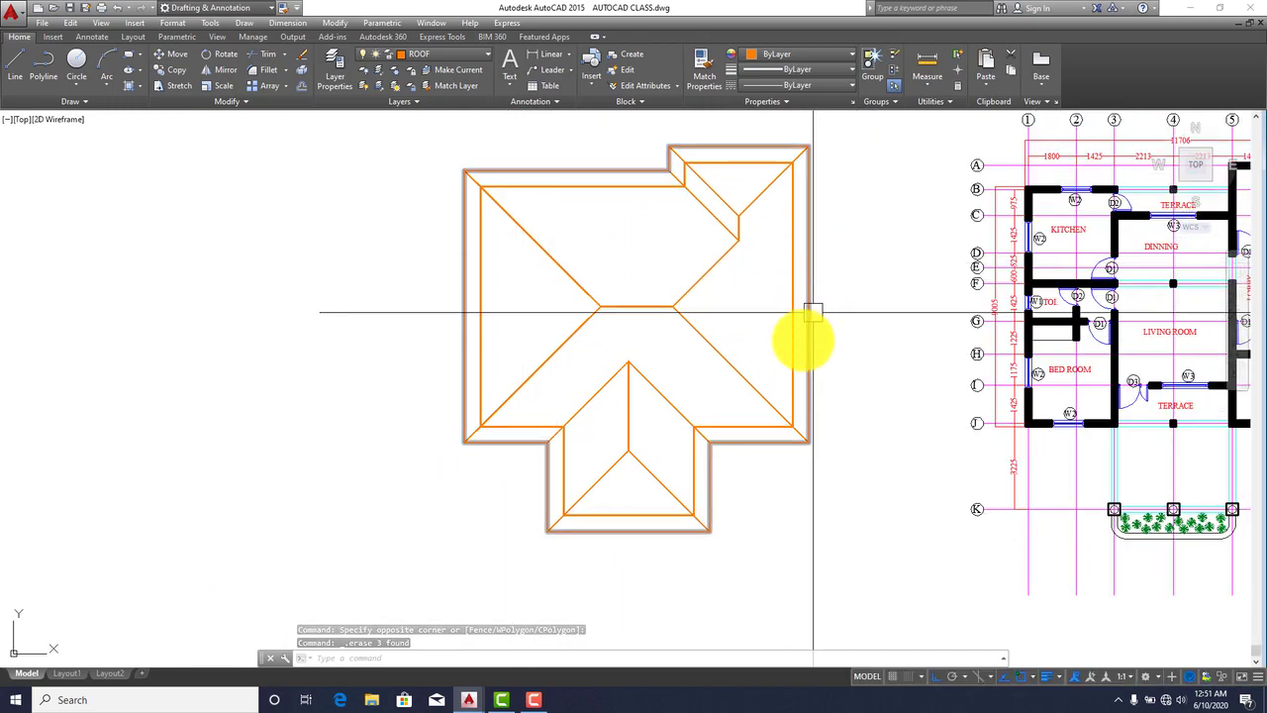
middle_click_drag(775, 316, 630, 374)
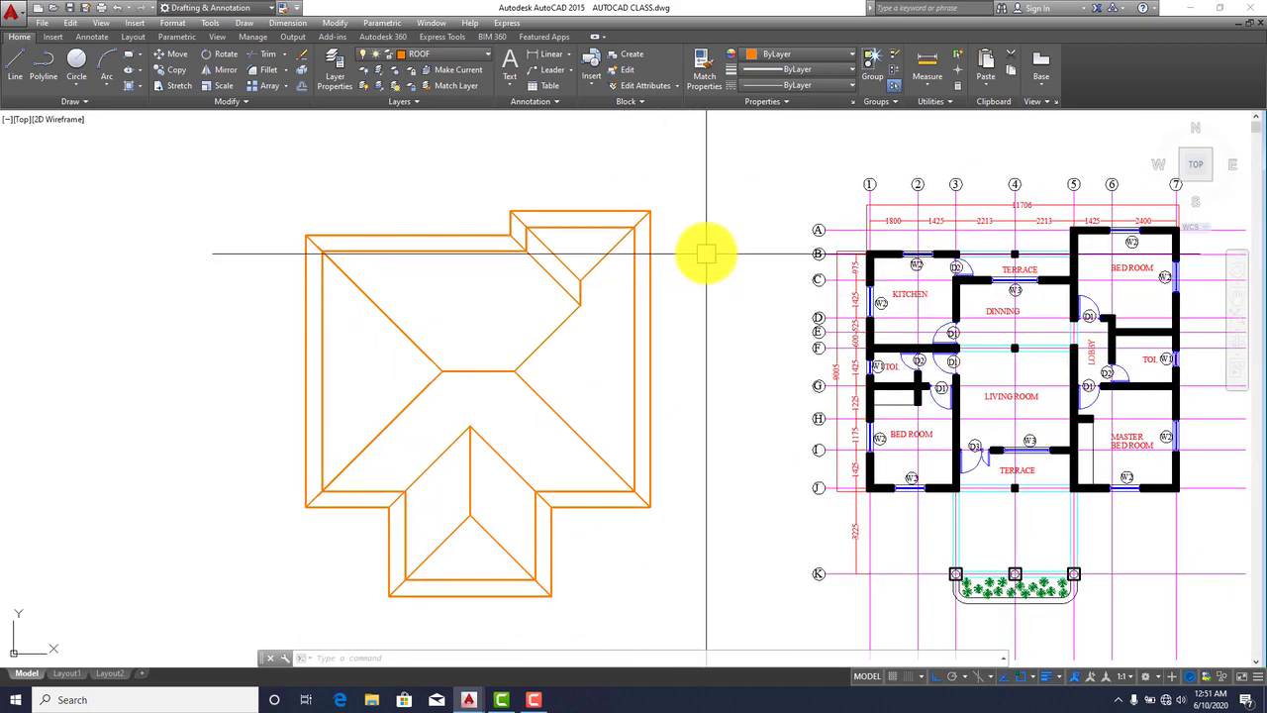
left_click(704, 158)
middle_click_drag(504, 576, 551, 514)
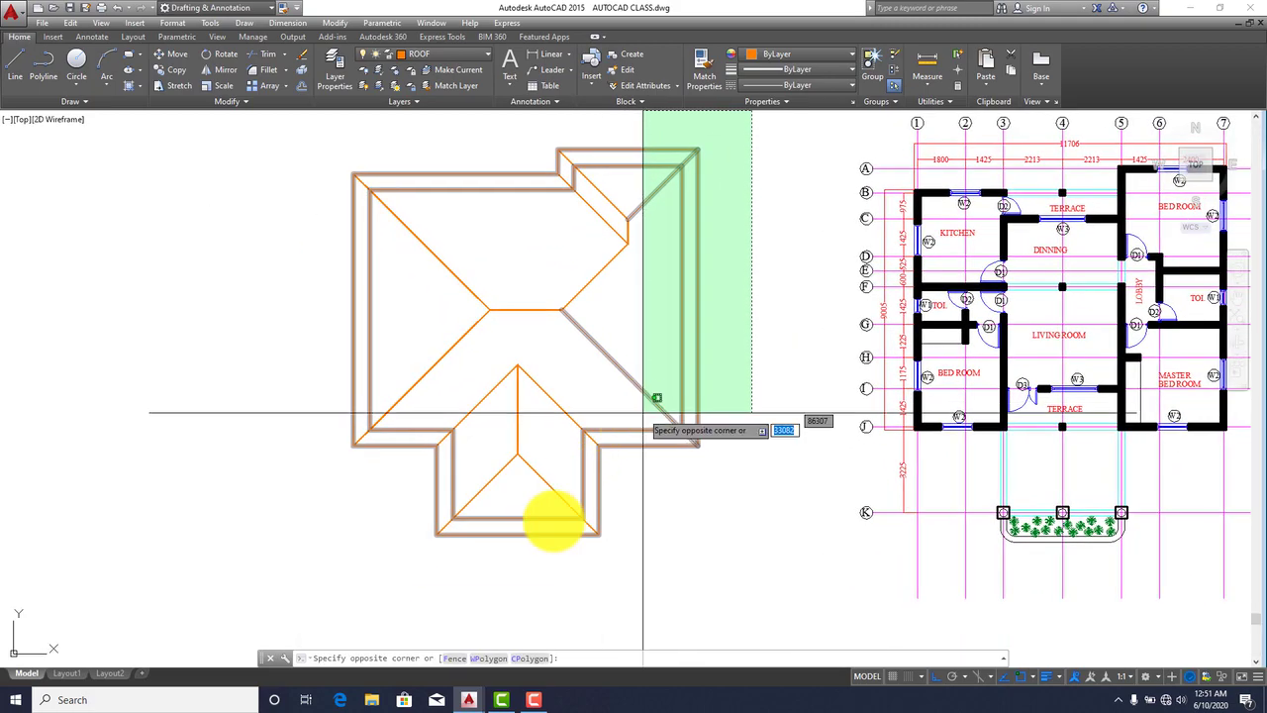
left_click(298, 586)
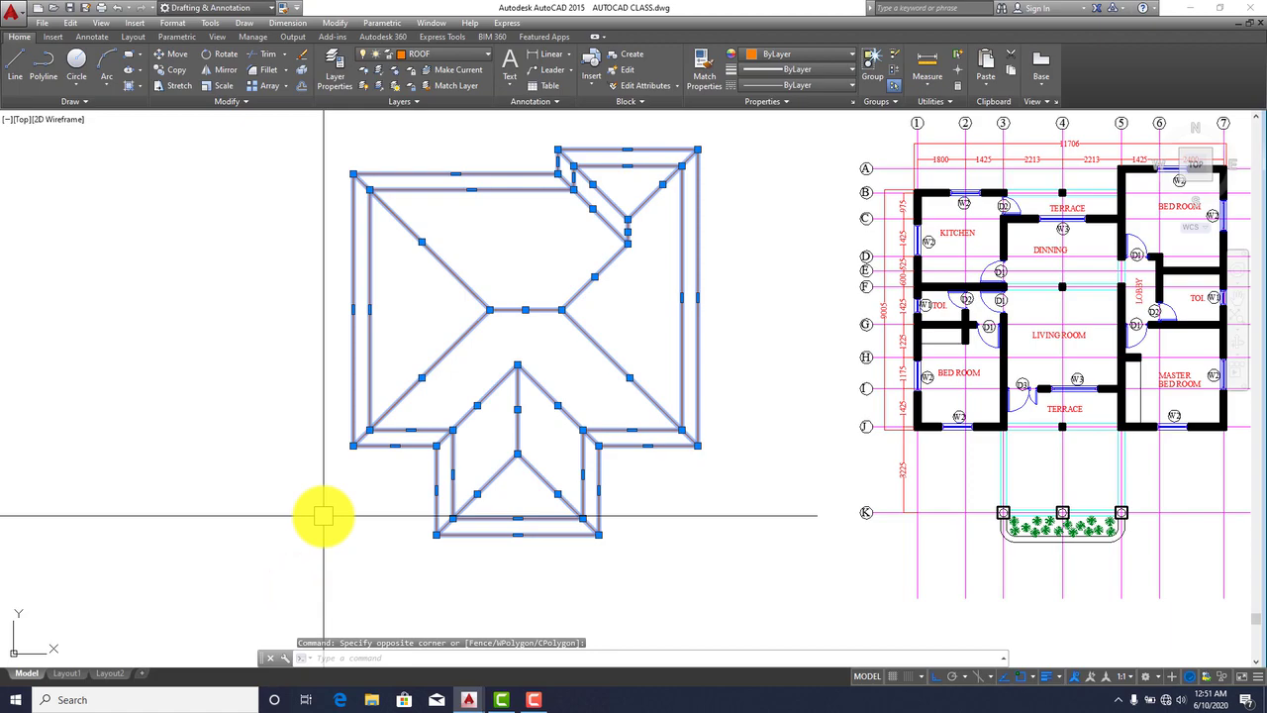
type("b")
key("Return")
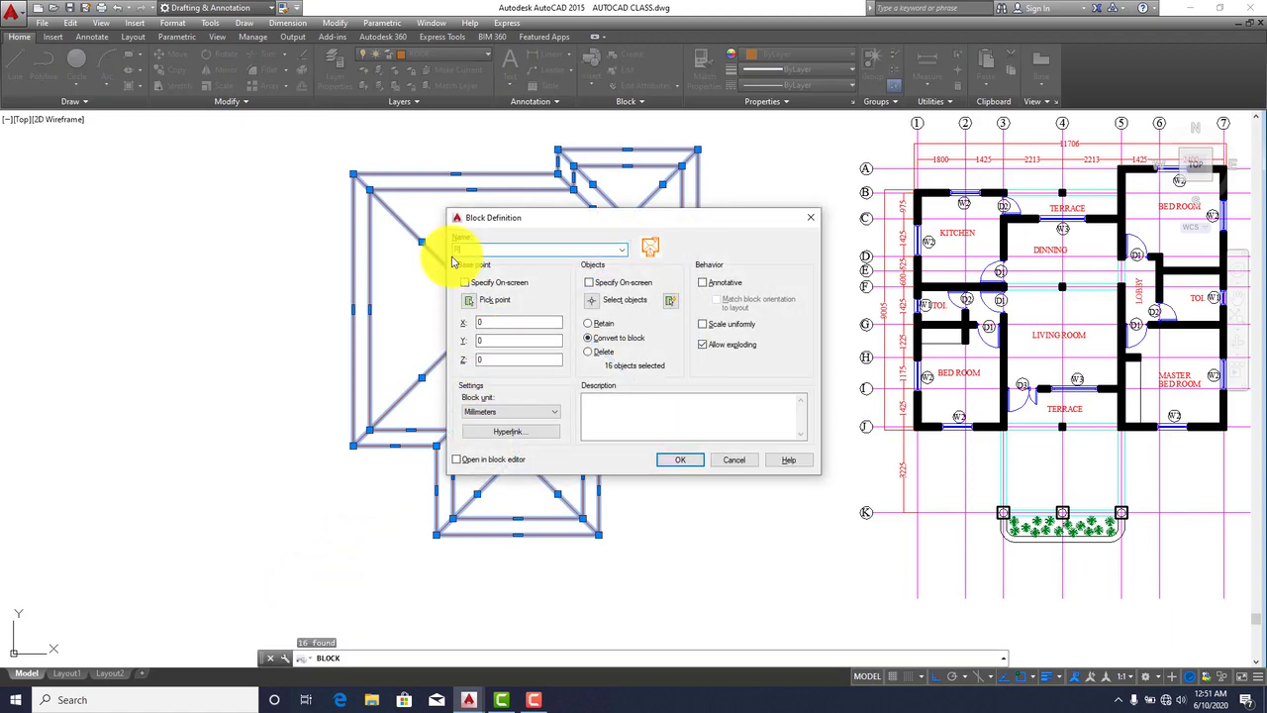
type("RF")
left_click(677, 460)
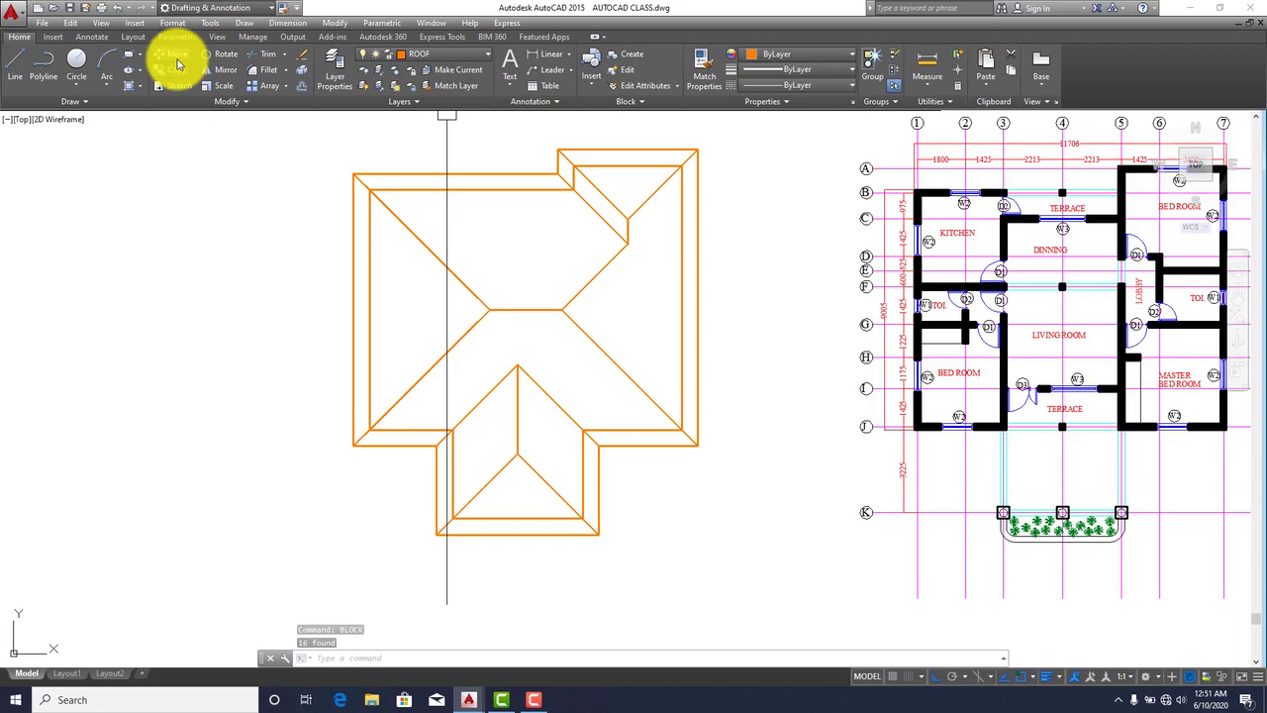
Step: Copy the roof block onto the floor plan, matching its inner outline's upper-right corner to the building's upper-right corner
left_click(603, 161)
left_click(176, 71)
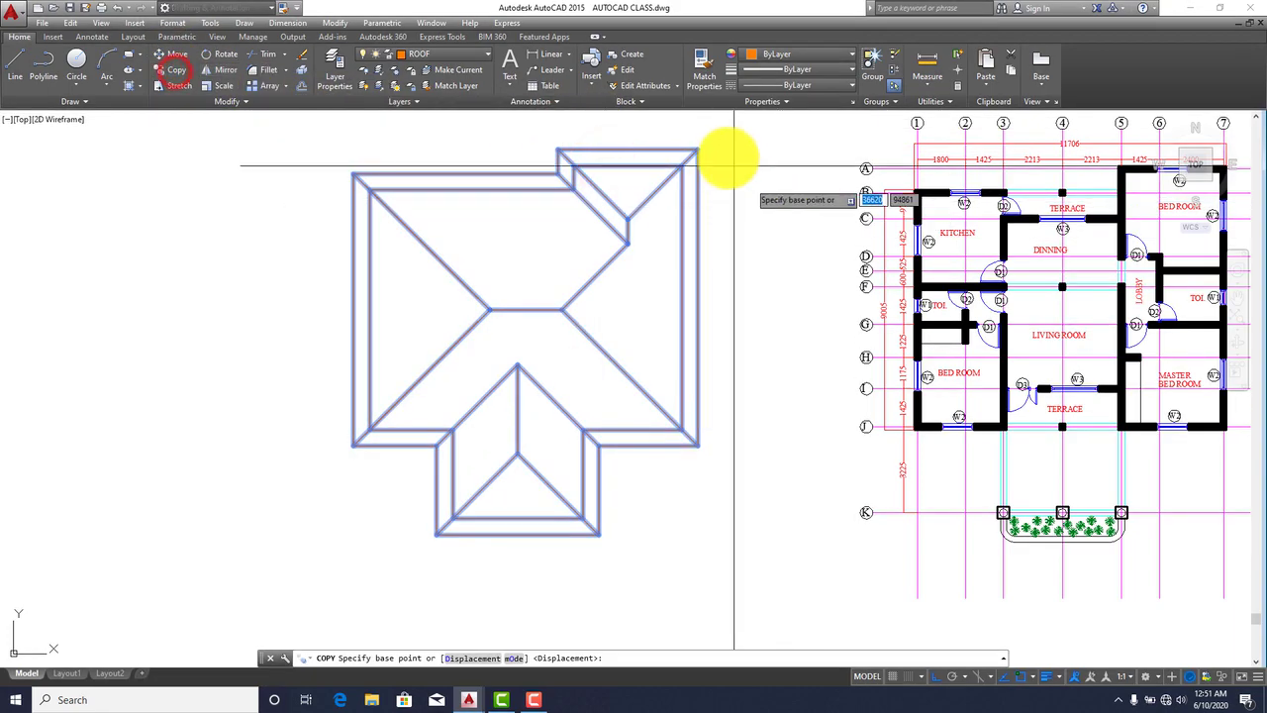
left_click(683, 166)
scroll(777, 170, "down", 2)
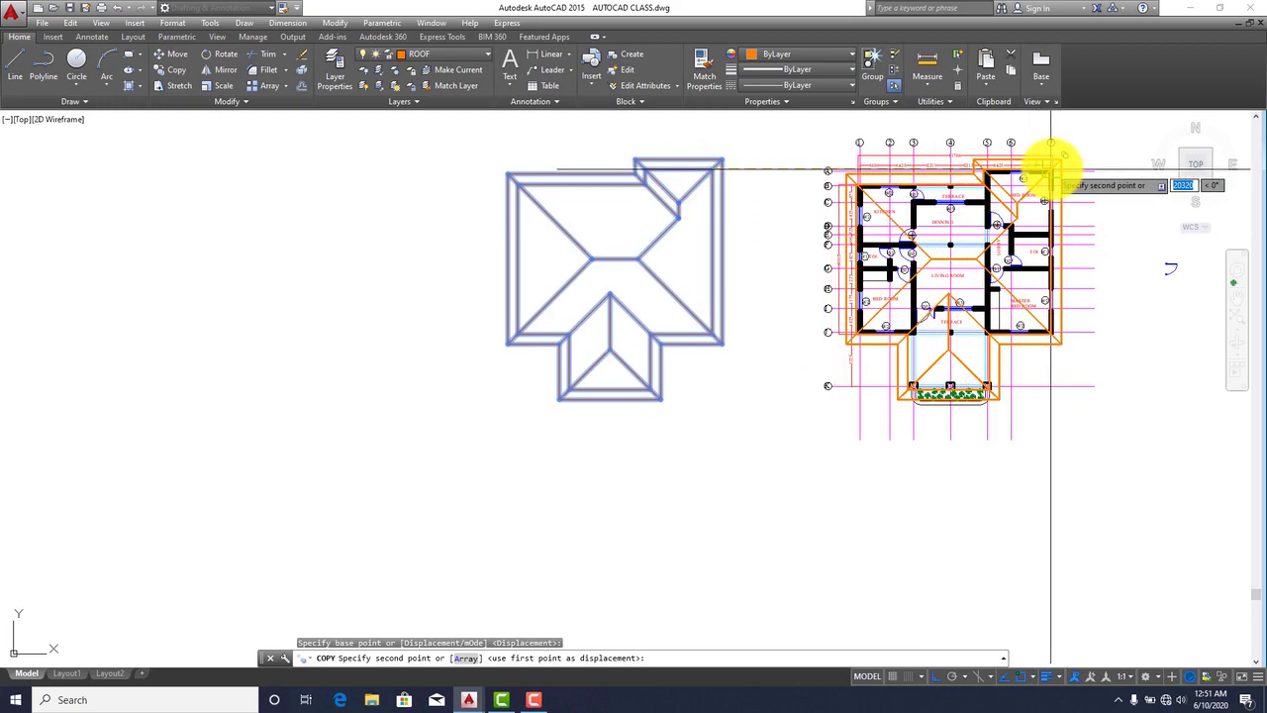
scroll(1051, 170, "up", 3)
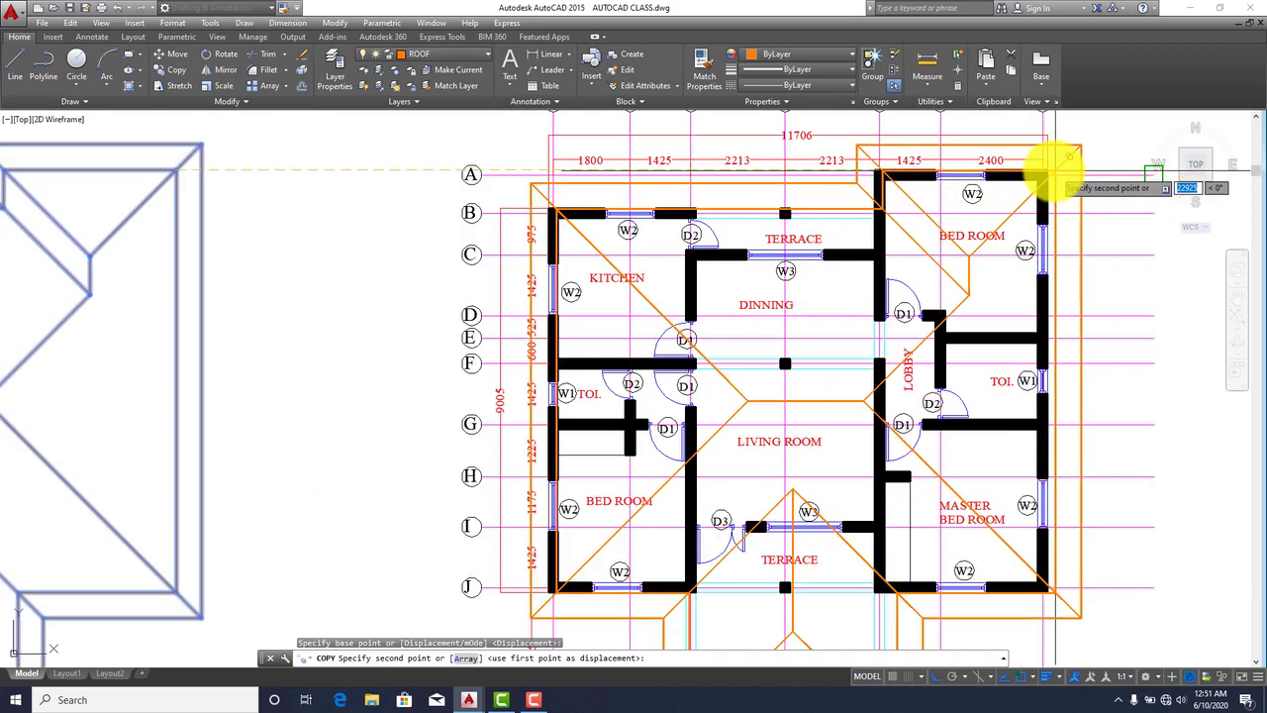
scroll(1049, 171, "down", 4)
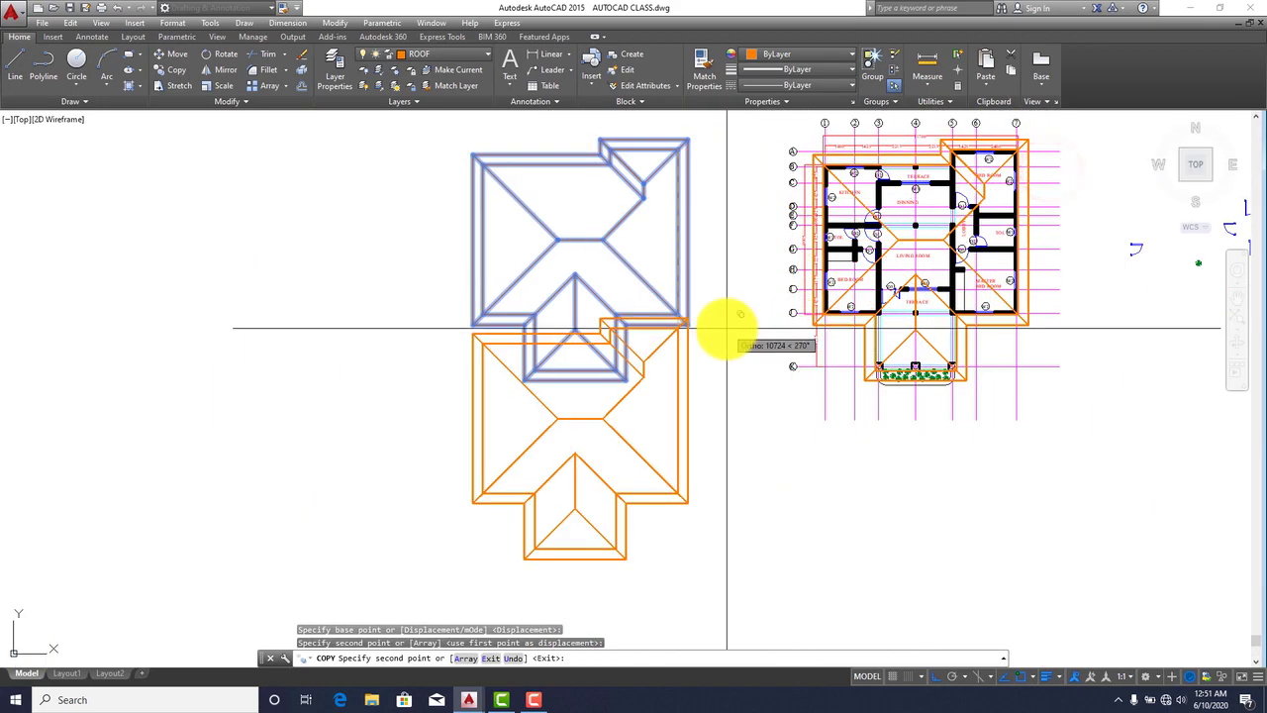
scroll(749, 421, "up", 3)
key("Escape")
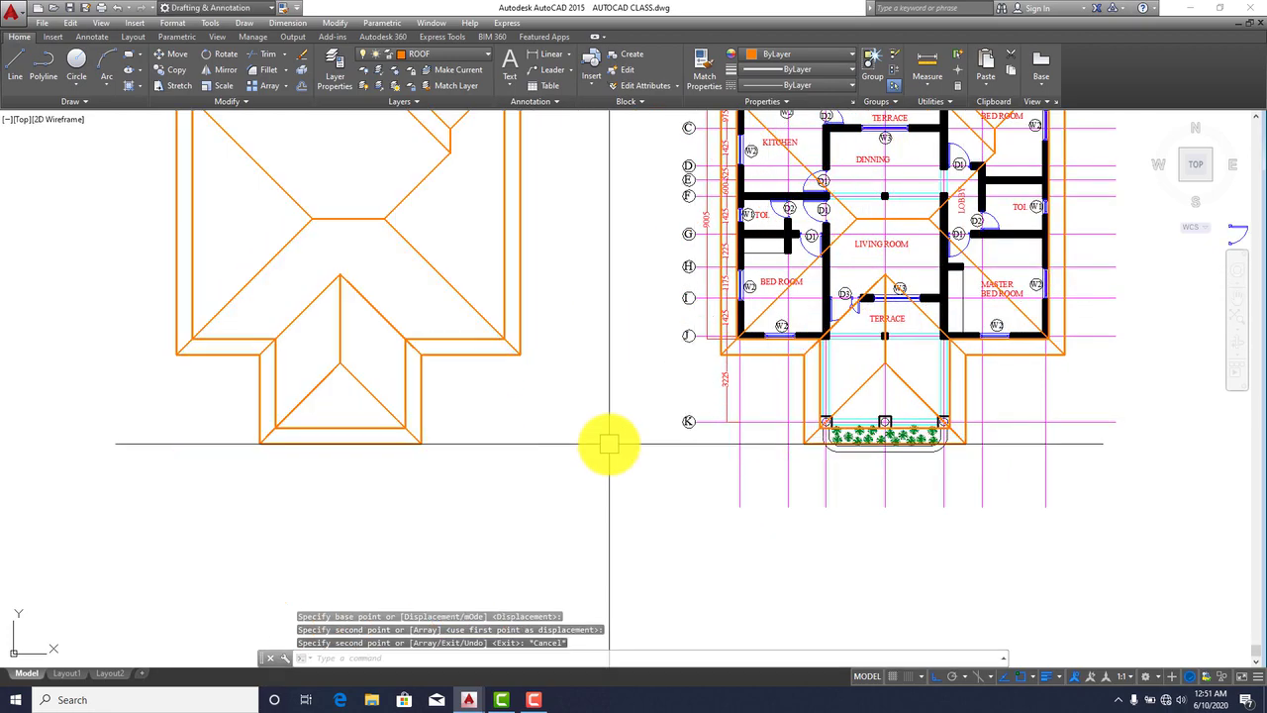
Step: Check the roof's fit over the front terrace and undo the copy placed on the floor plan
scroll(891, 465, "up", 4)
scroll(906, 445, "down", 6)
scroll(924, 492, "up", 4)
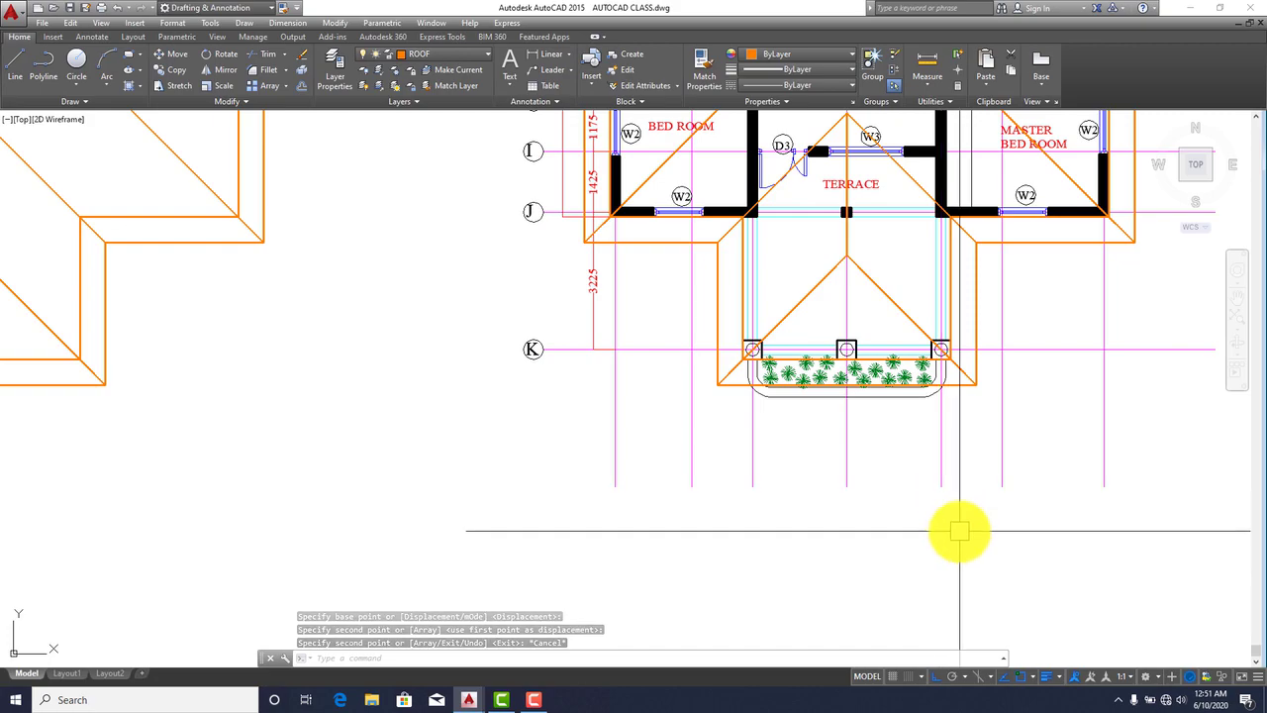
key("ctrl+z")
key("ctrl+z")
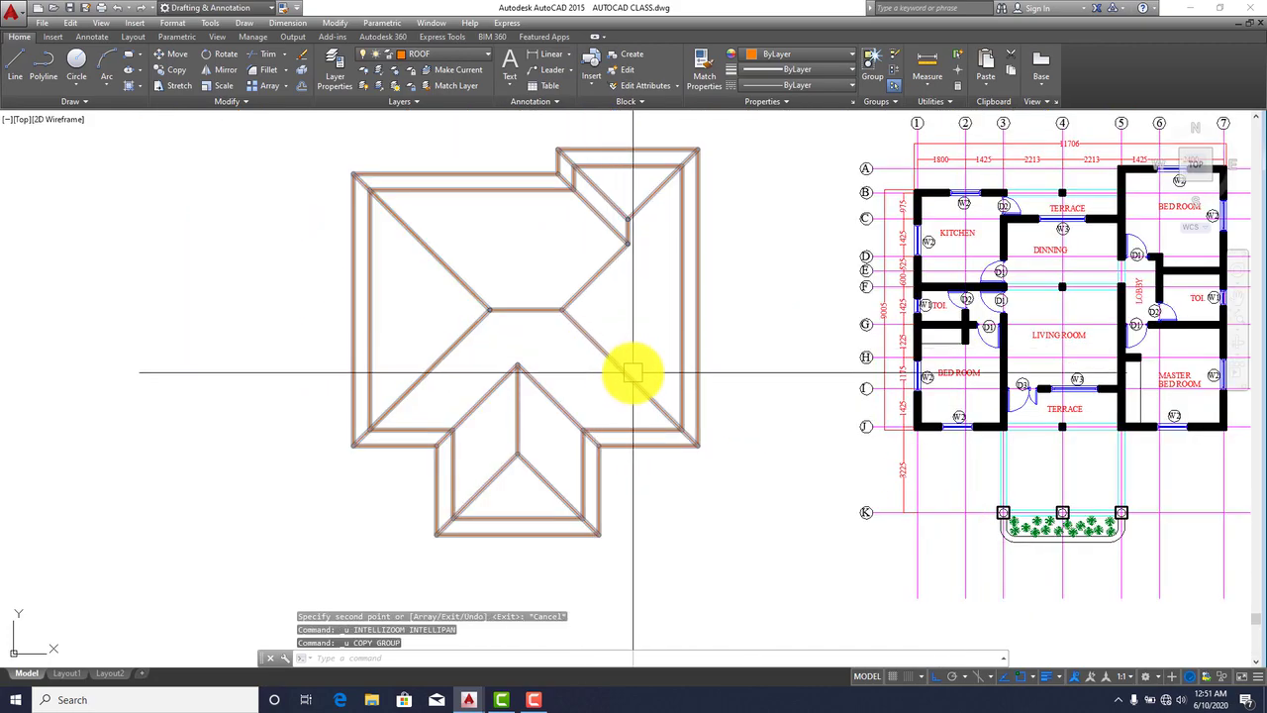
Step: Copy the roof block horizontally about 25000 units to the left of the original
middle_click_drag(627, 368, 654, 349)
scroll(741, 326, "down", 5)
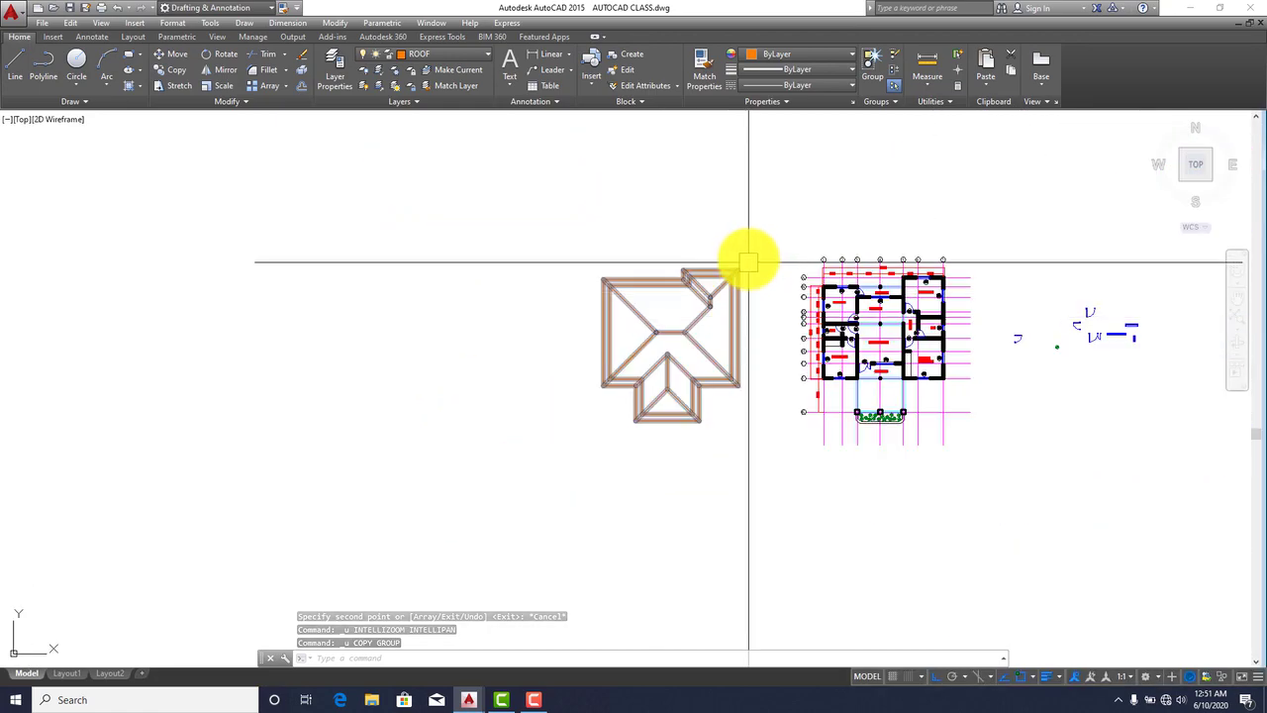
left_click(757, 247)
left_click(580, 510)
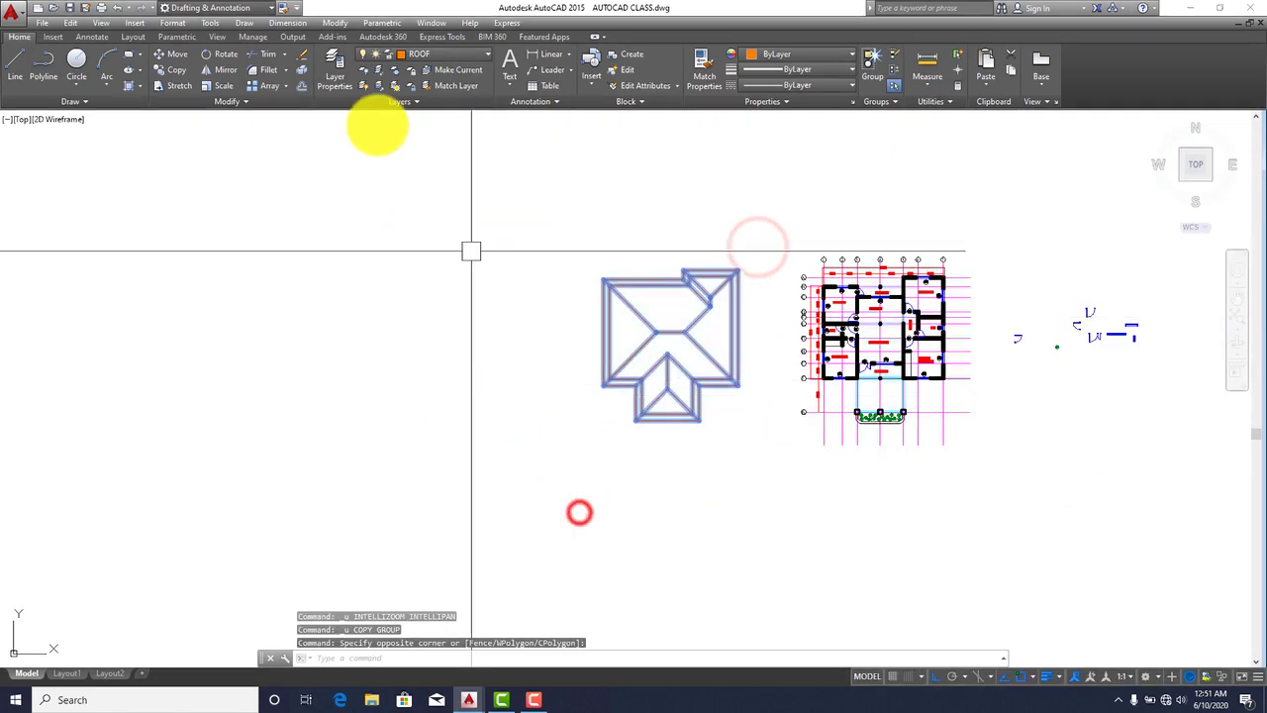
left_click(171, 72)
left_click(643, 485)
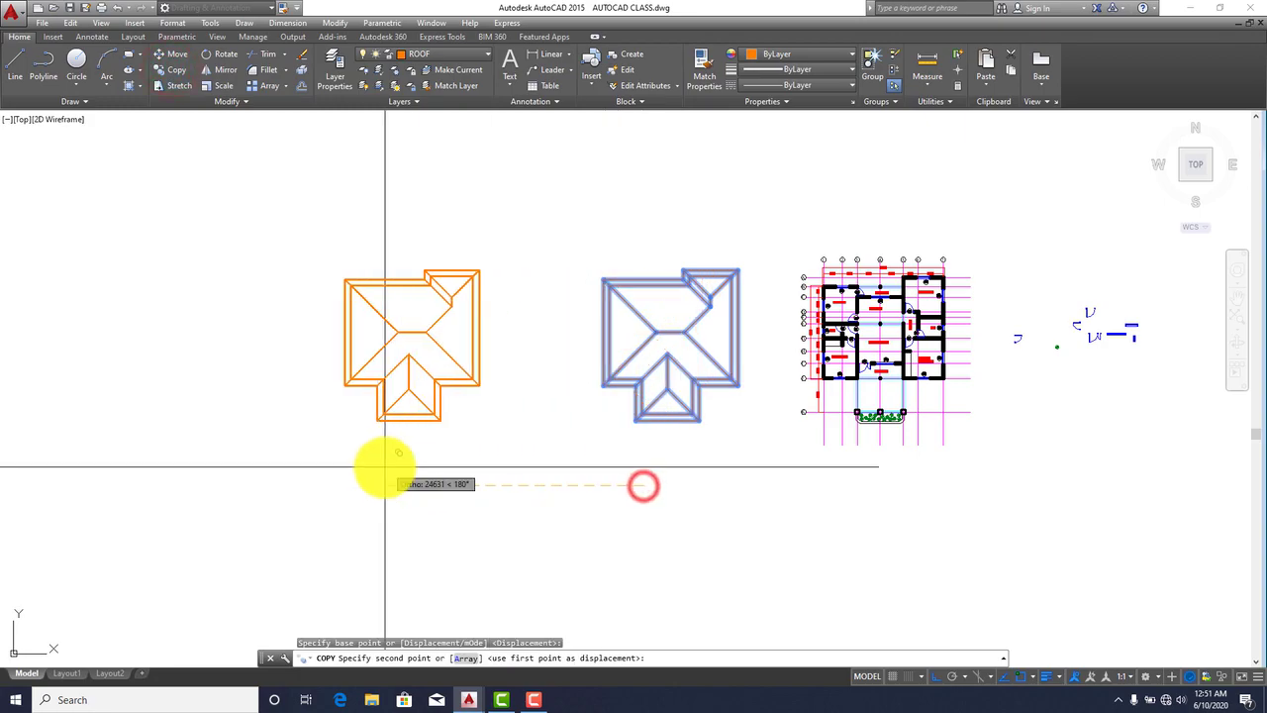
left_click(376, 464)
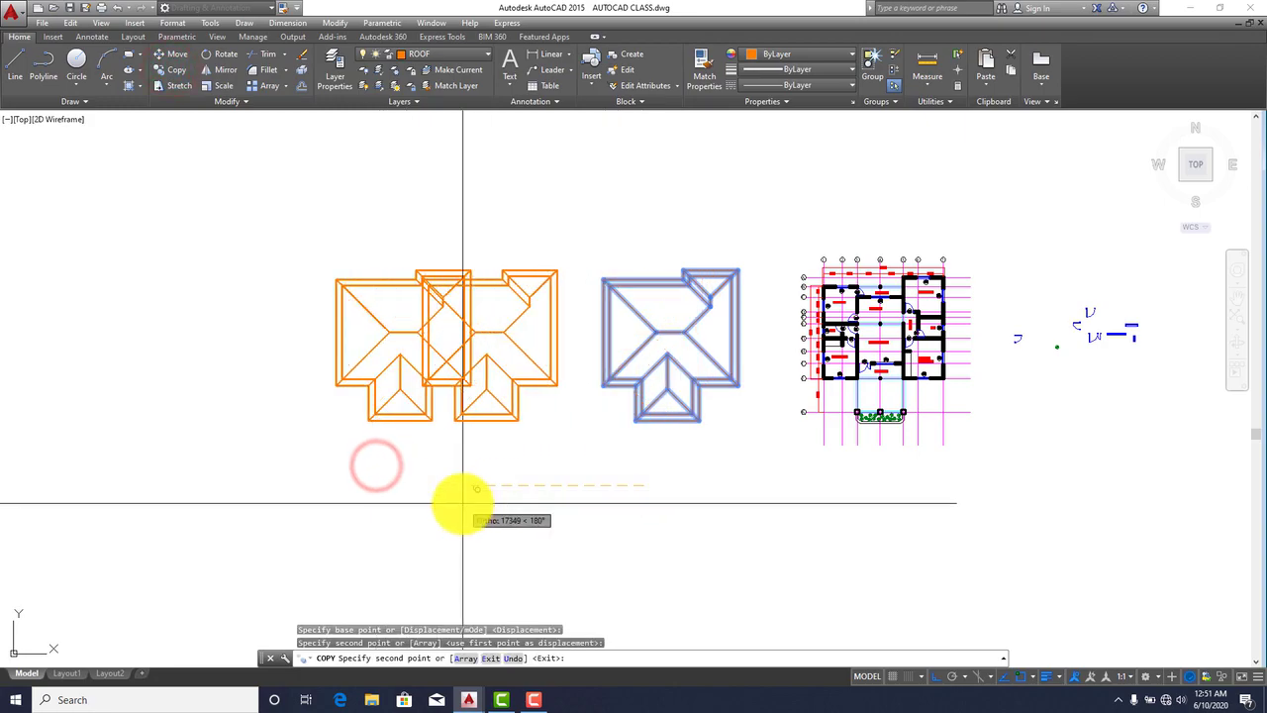
key("Escape")
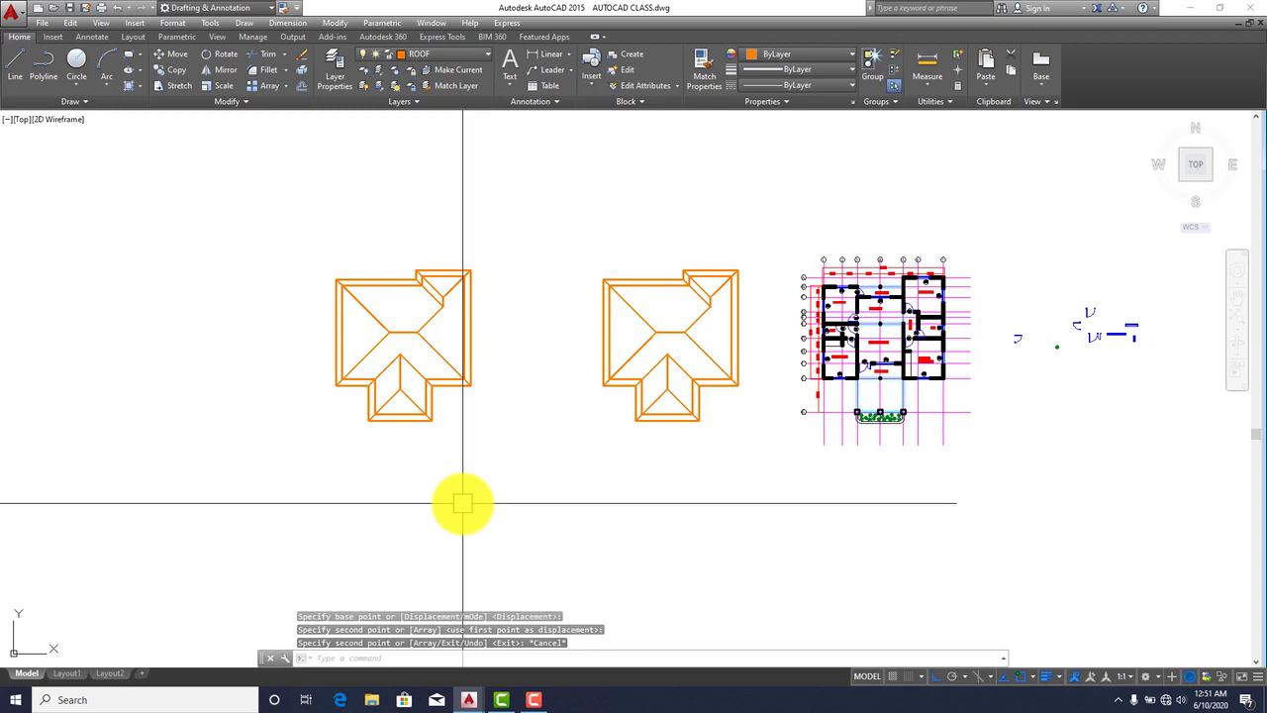
Step: Draw a vertical line over the copied roof's outer right edge, from its upper-right corner to its lower-right corner
scroll(452, 317, "up", 2)
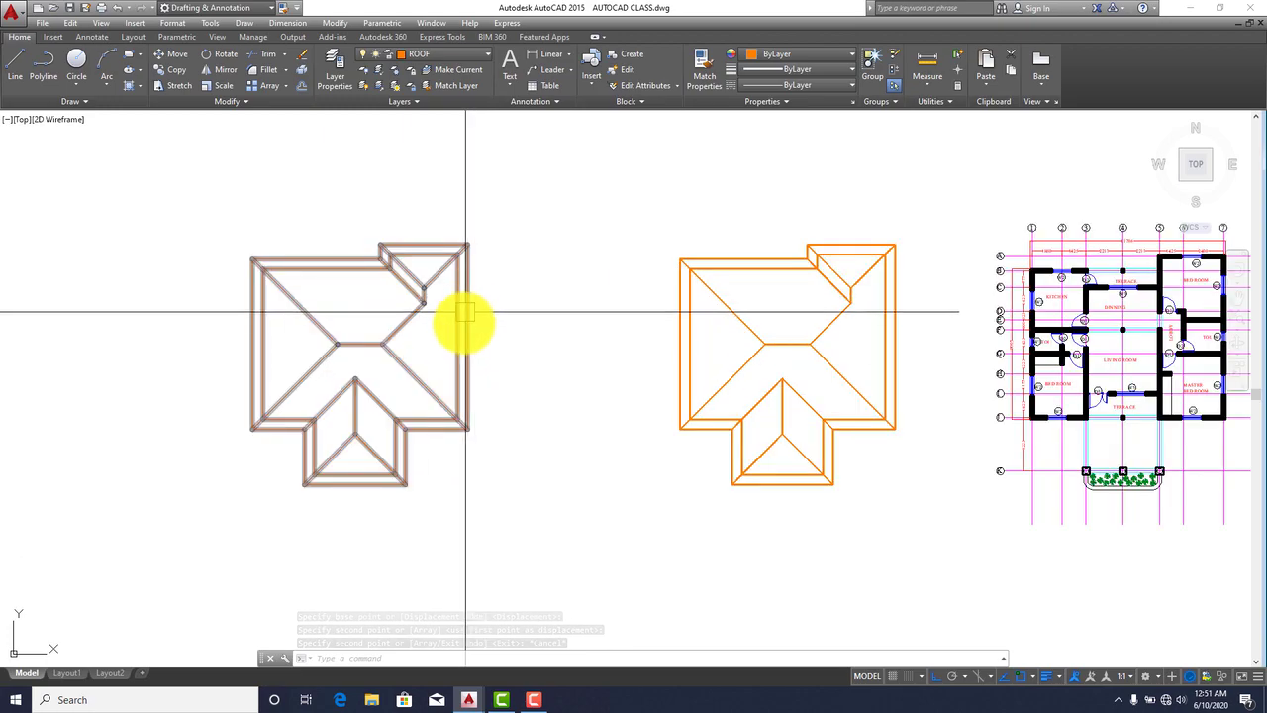
middle_click_drag(452, 316, 706, 316)
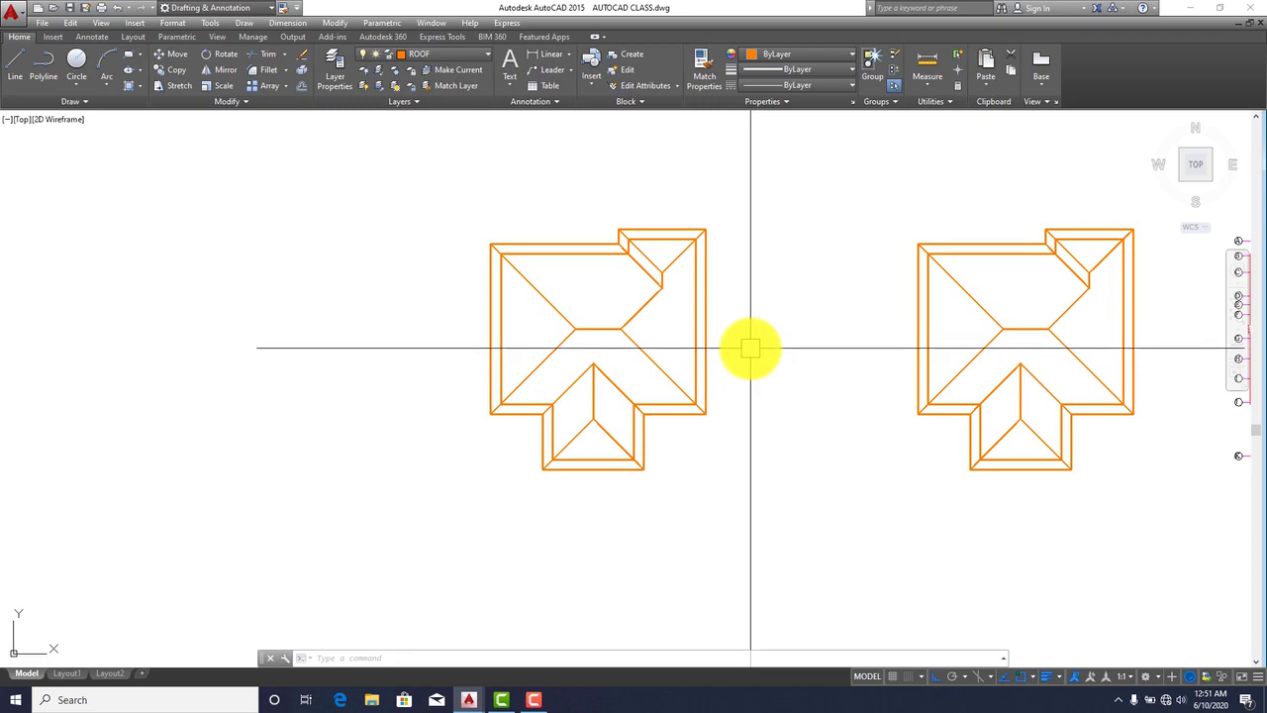
scroll(671, 328, "up", 2)
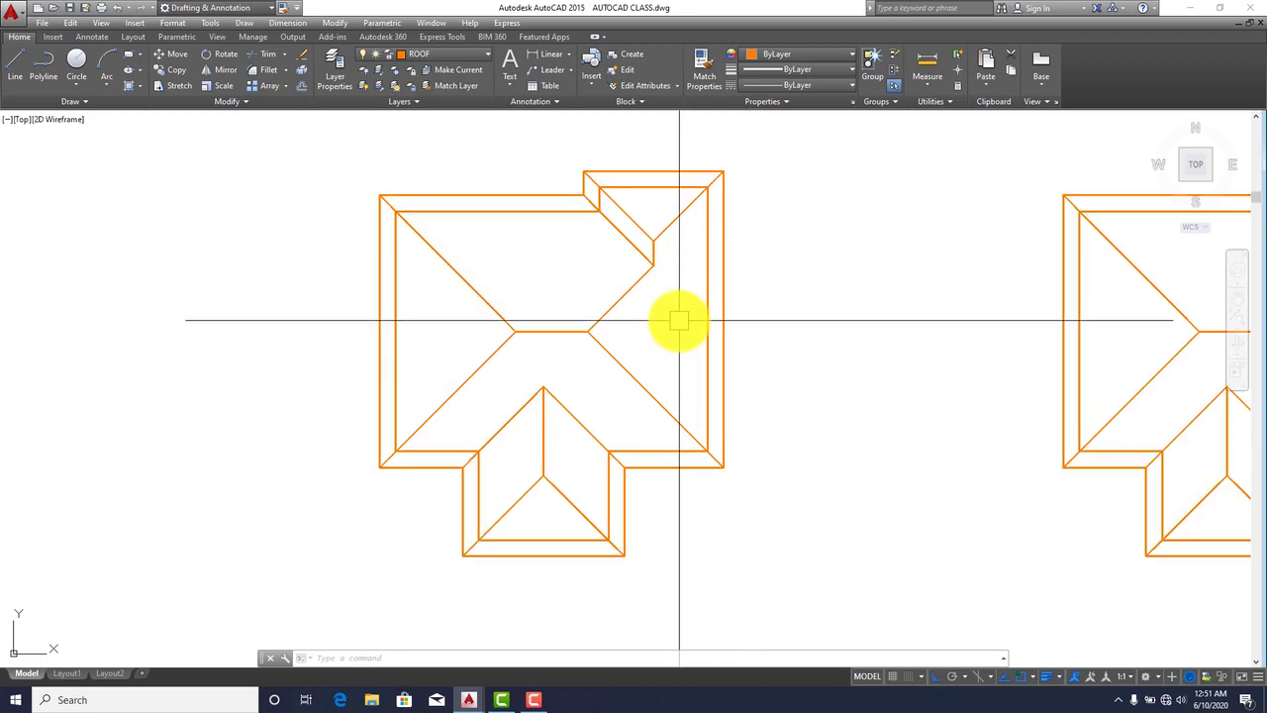
left_click(17, 61)
left_click(723, 172)
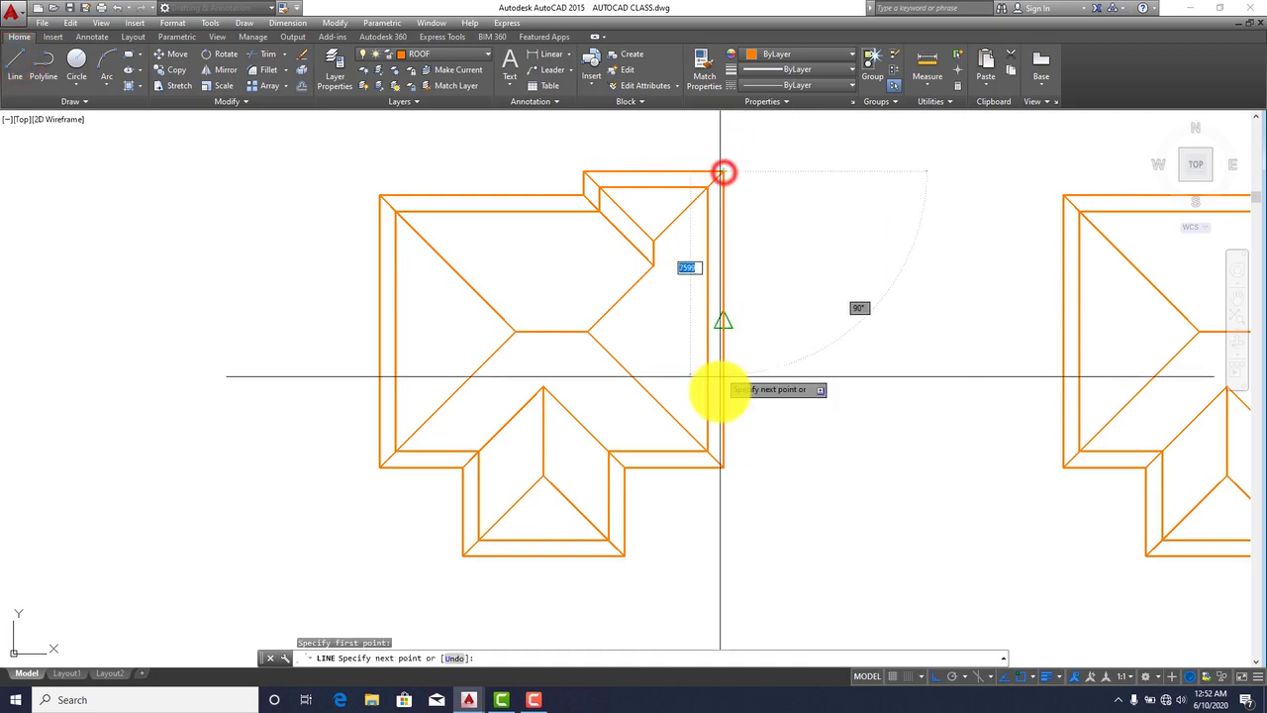
left_click(724, 466)
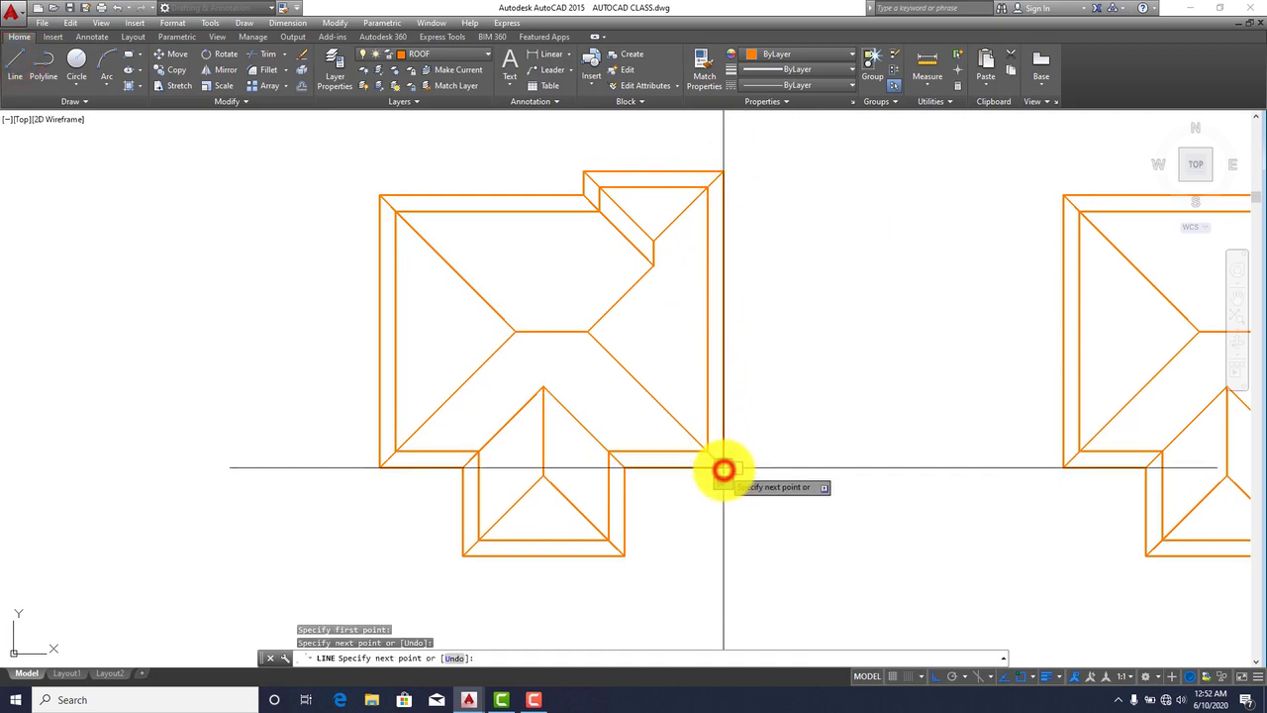
key("Escape")
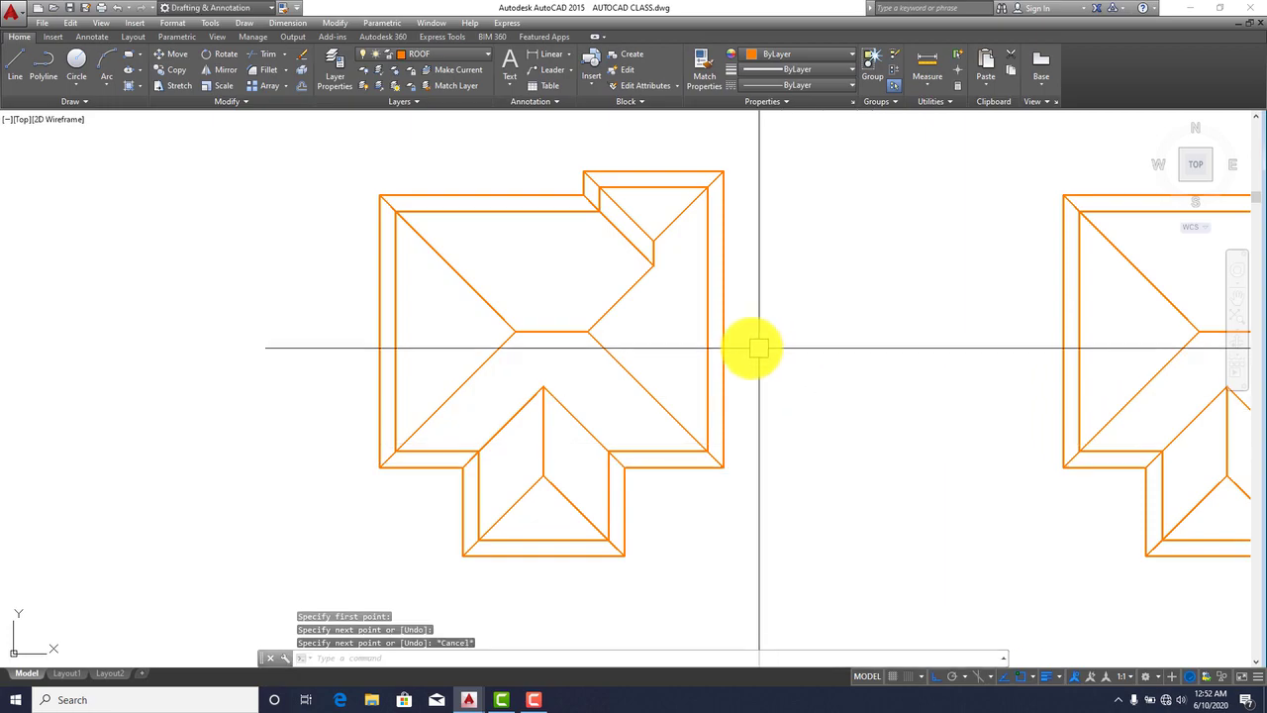
Step: Measure the horizontal distance from the copied roof's ridge end to its outer right edge with a linear dimension, without placing it
scroll(693, 321, "up", 3)
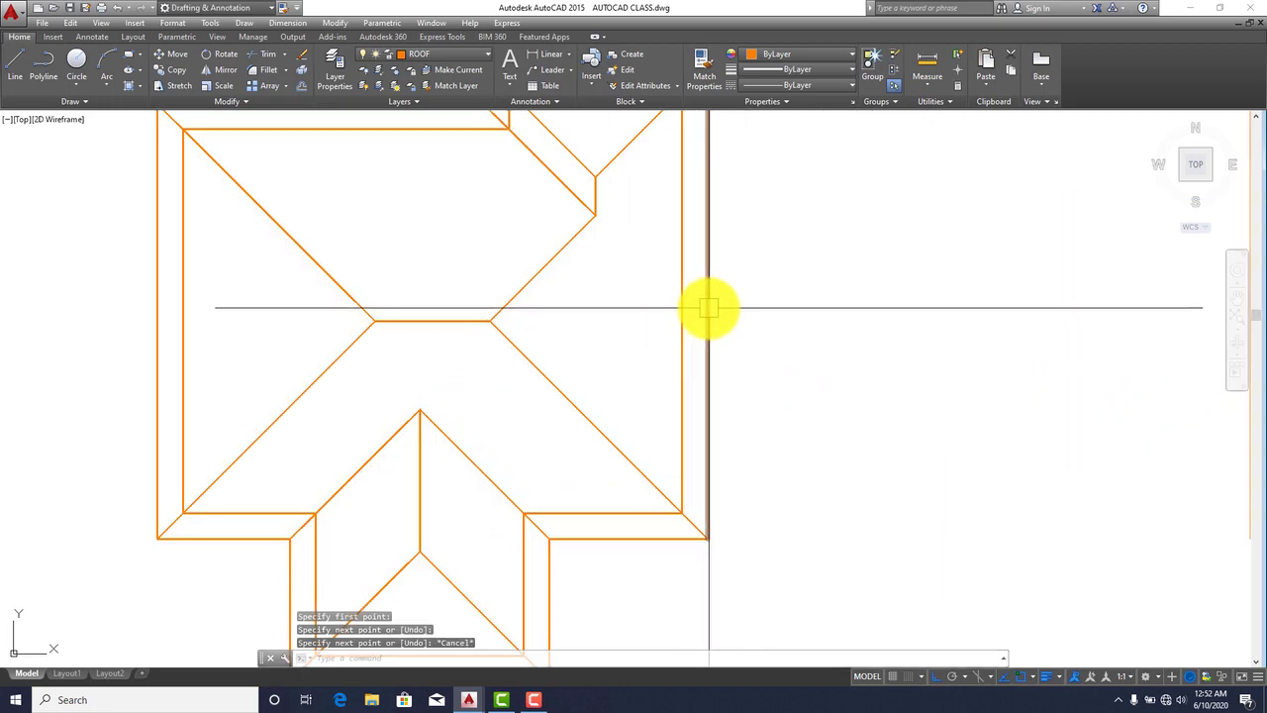
left_click(707, 303)
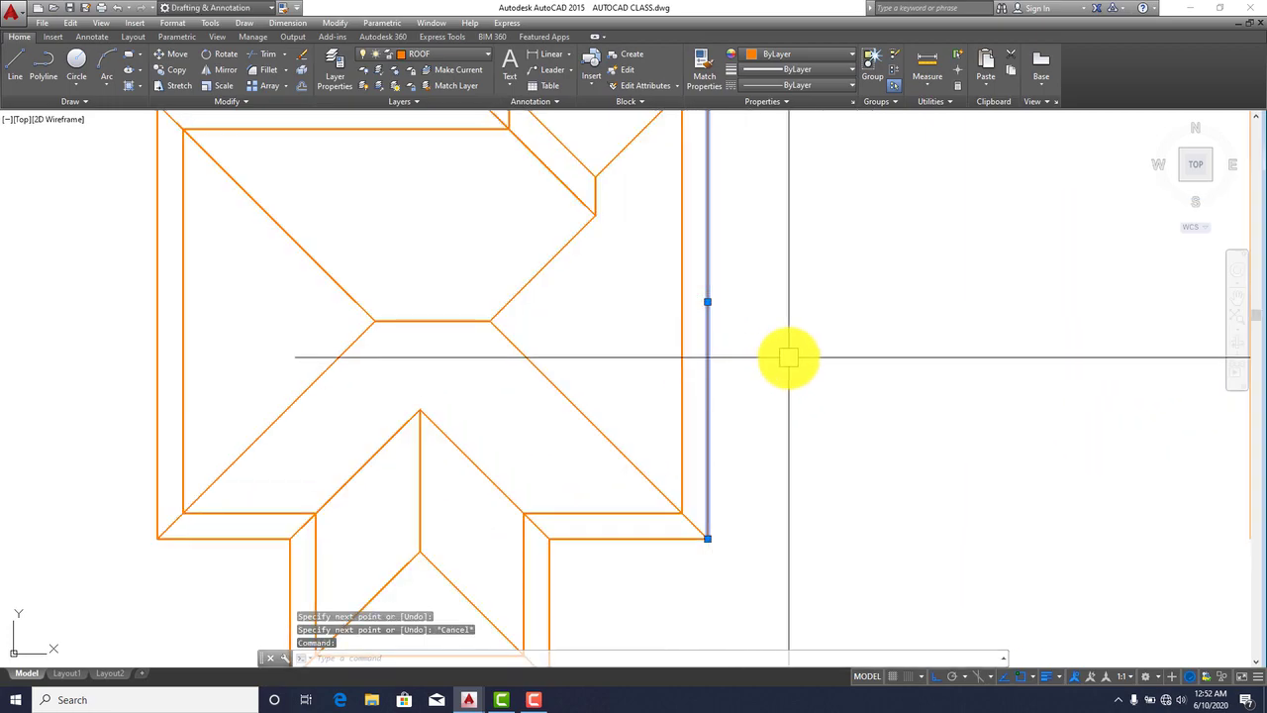
key("Escape")
left_click(540, 54)
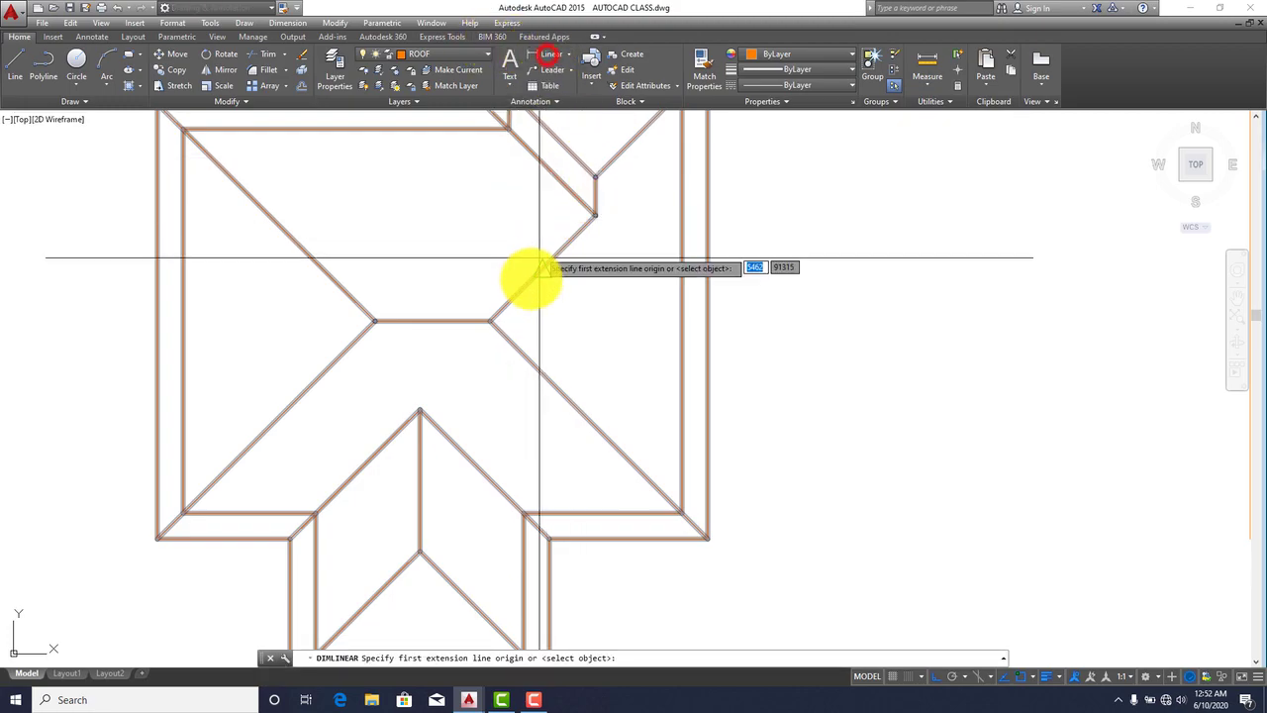
left_click(487, 317)
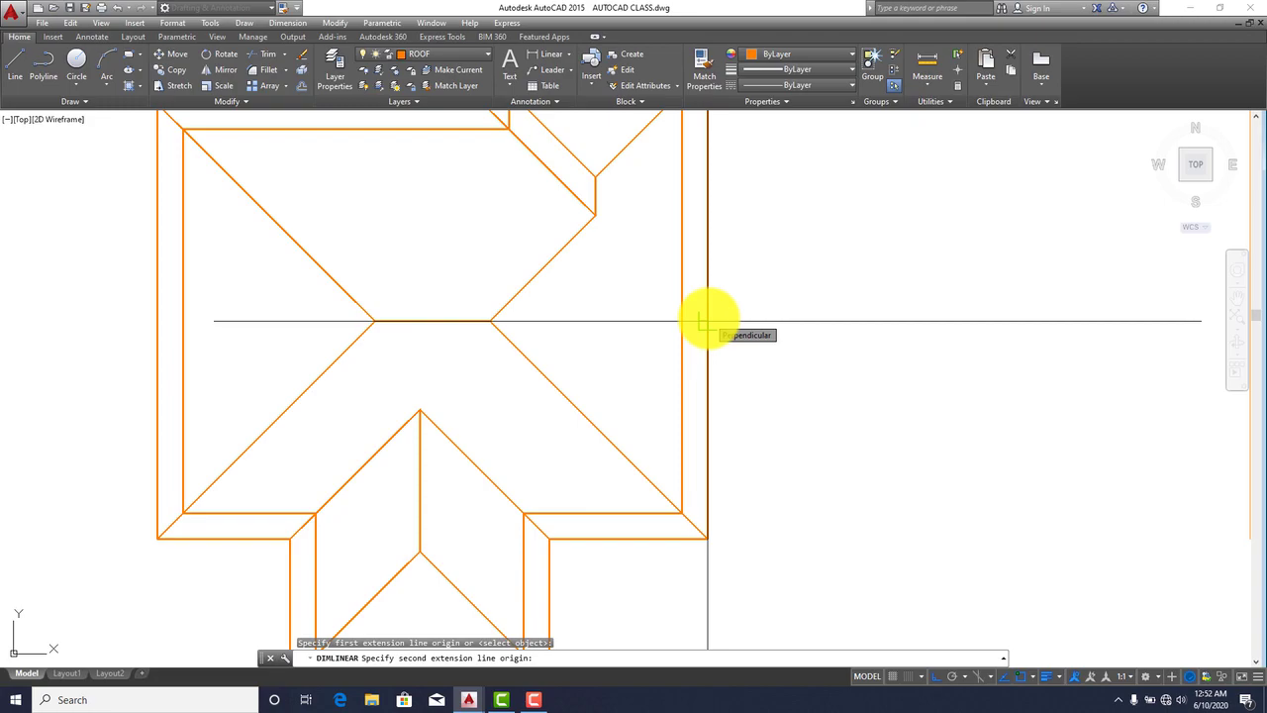
key("Escape")
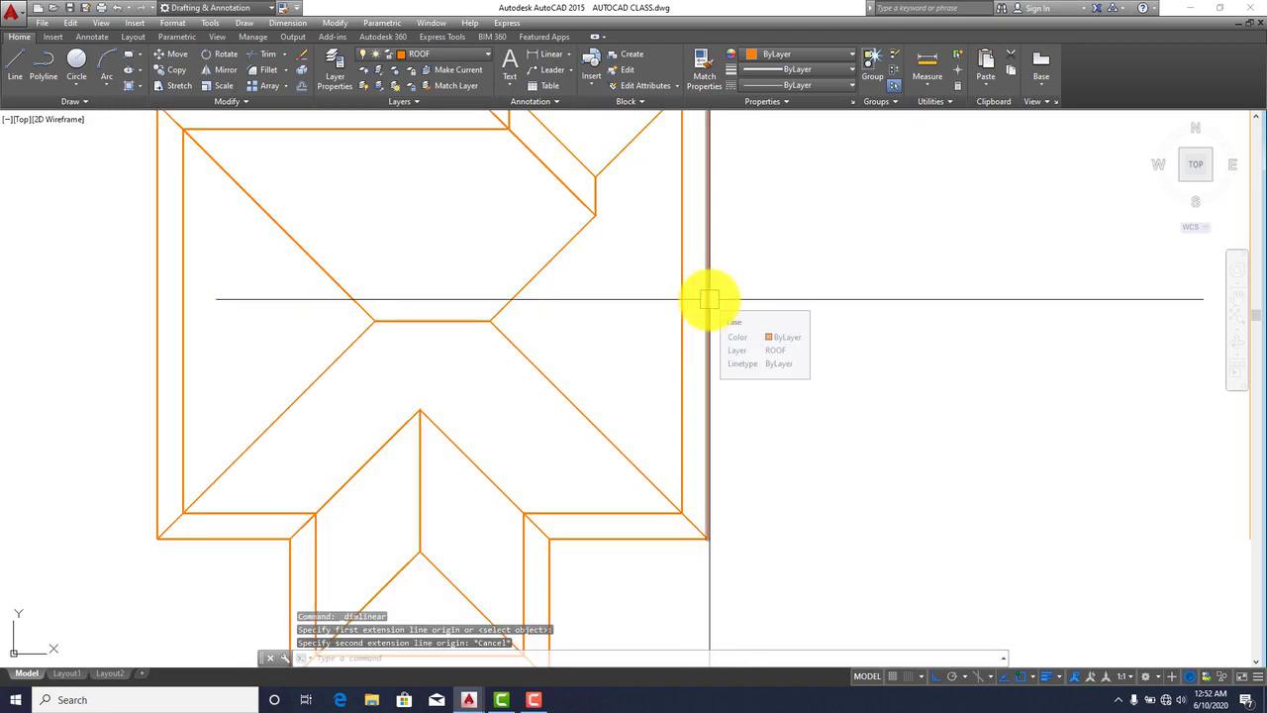
Step: Move the vertical line on the copied roof's outer right edge 4239 units horizontally toward the ridge
left_click(709, 299)
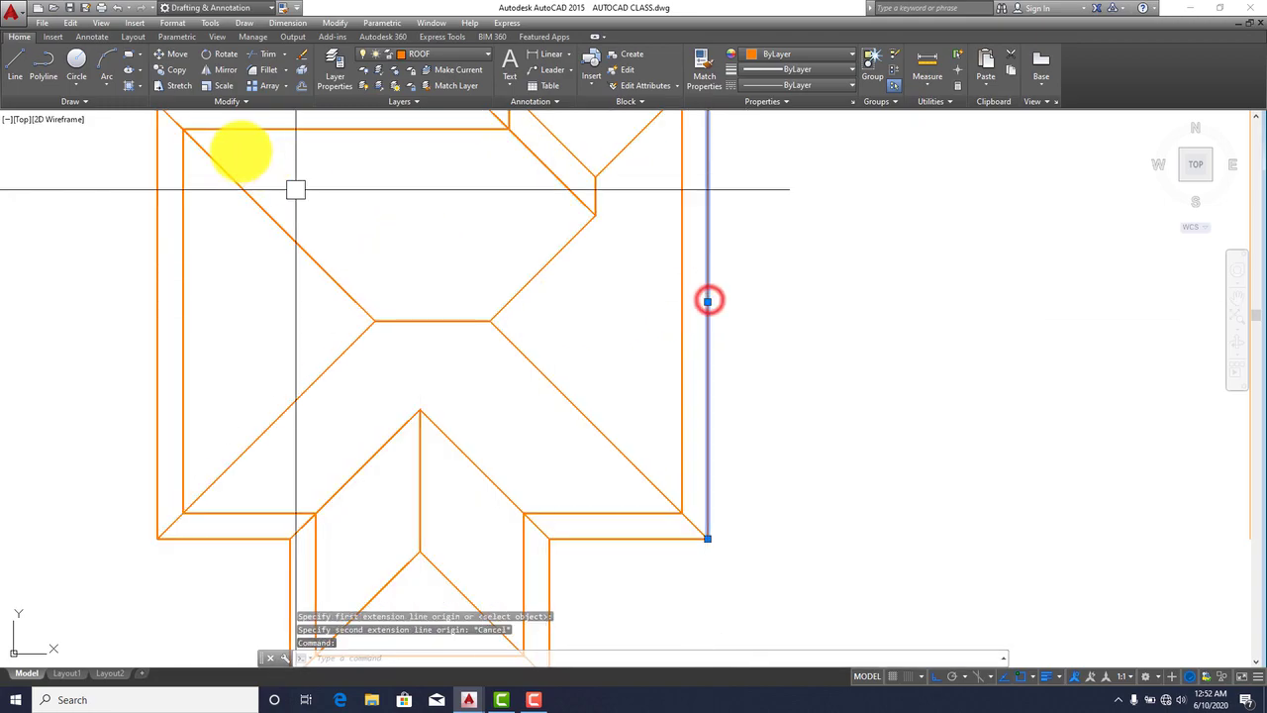
left_click(172, 56)
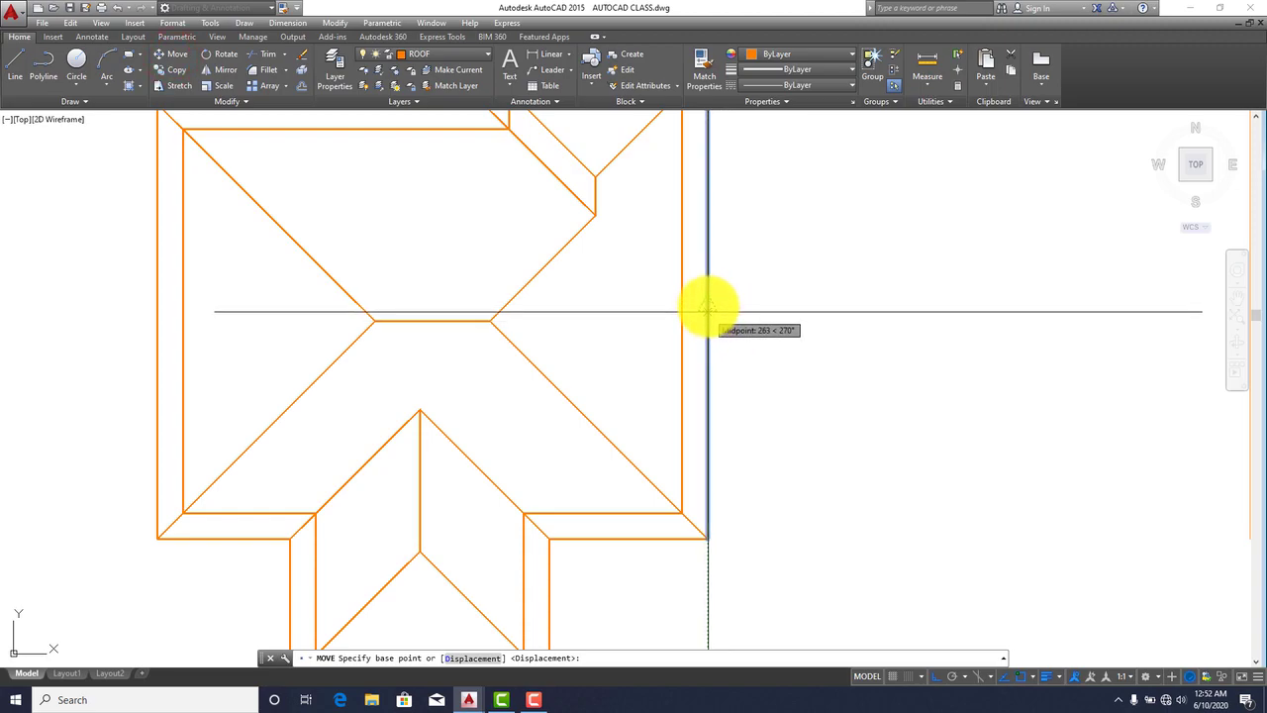
left_click(708, 301)
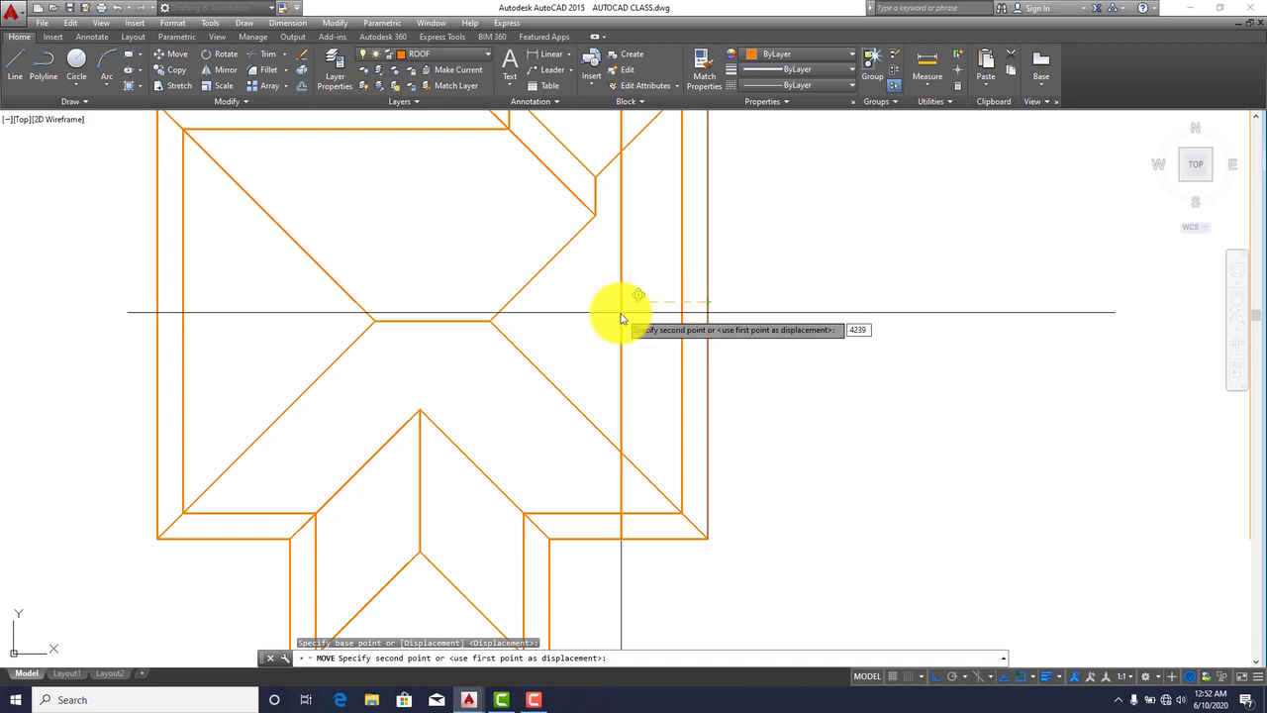
type("4239")
key("Return")
scroll(656, 396, "down", 2)
scroll(666, 404, "up", 2)
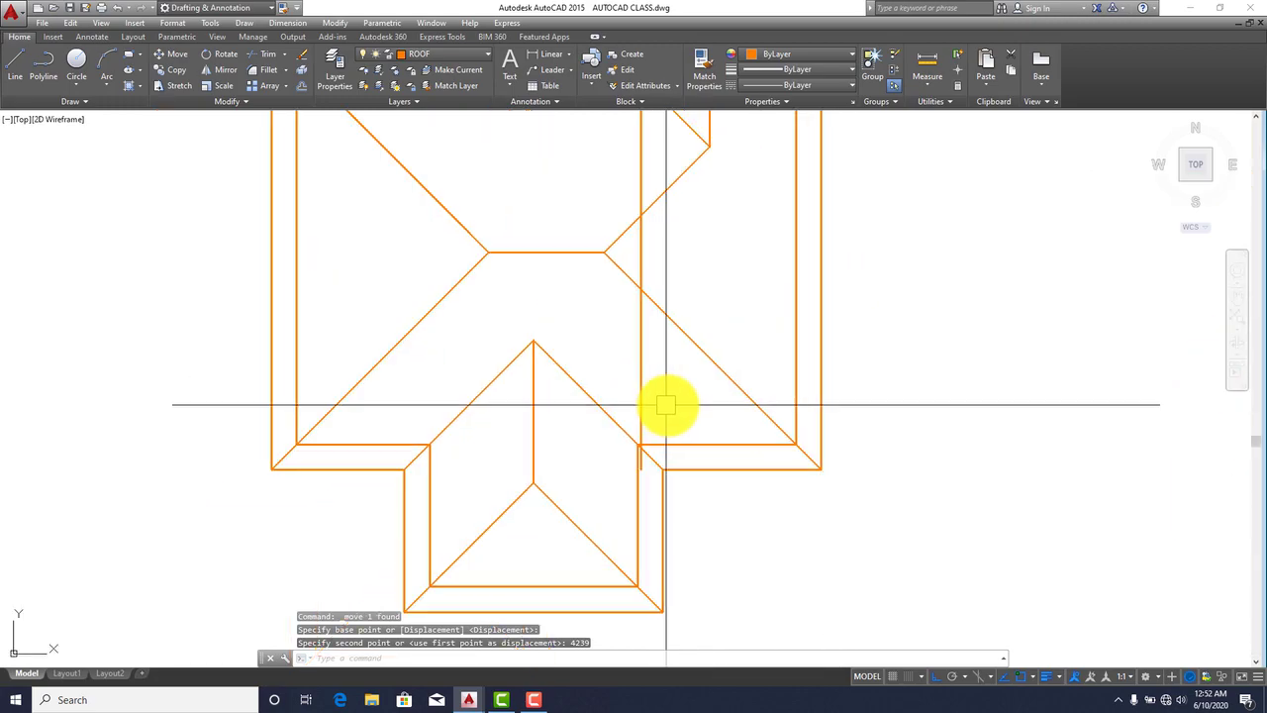
Step: Trim the moved vertical line below the lower-right hip, removing the pieces that run down to the front eave
type("tr")
key("Return")
scroll(650, 444, "up", 3)
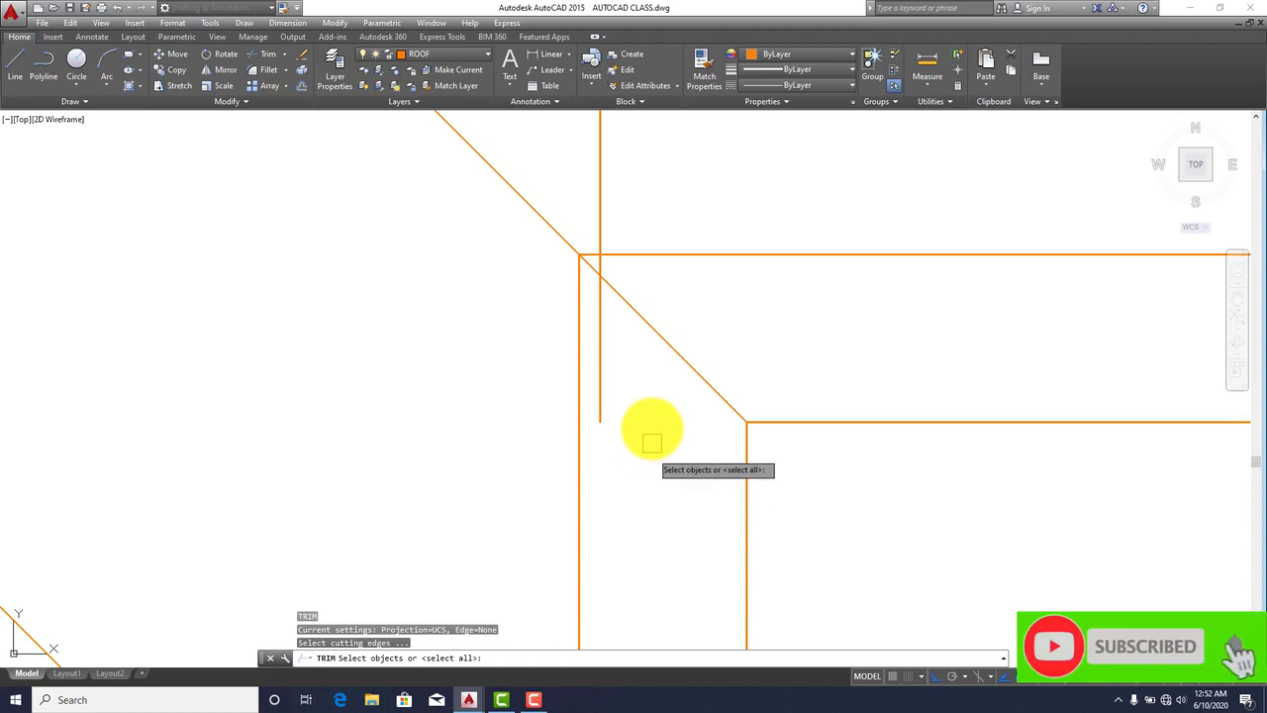
right_click(600, 354)
scroll(602, 243, "up", 4)
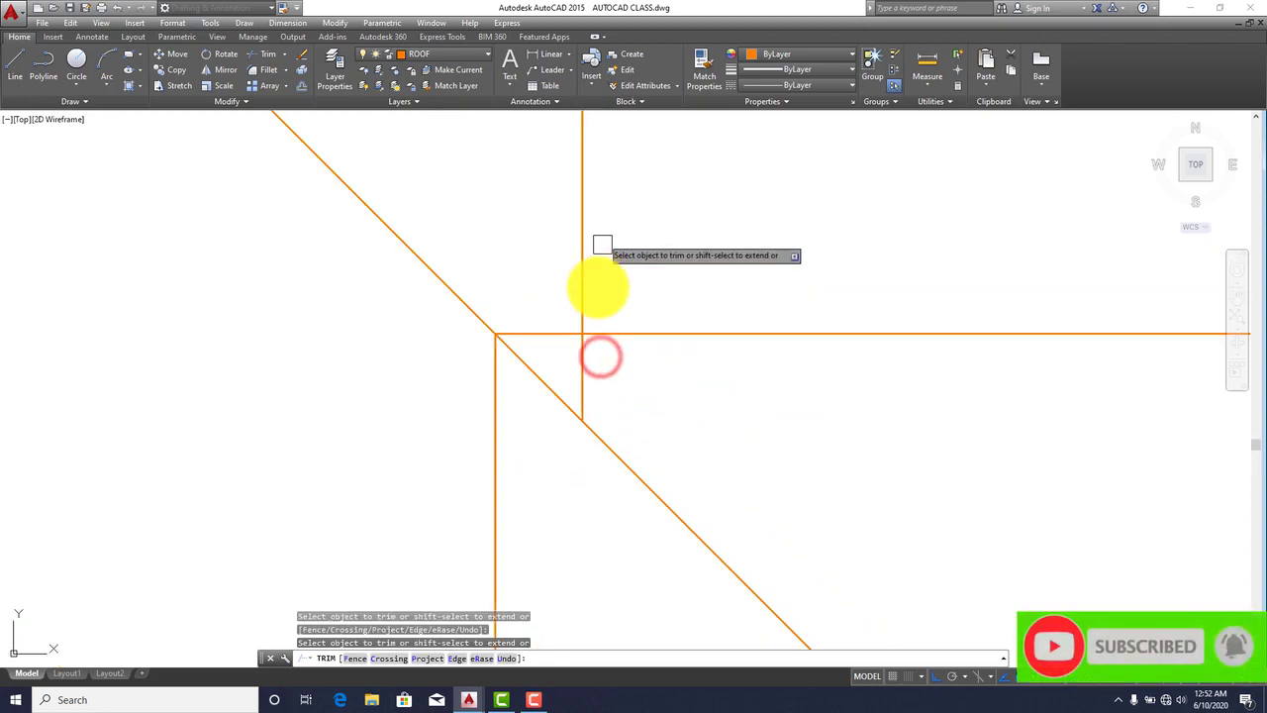
left_click(580, 382)
scroll(632, 317, "down", 4)
scroll(633, 316, "down", 4)
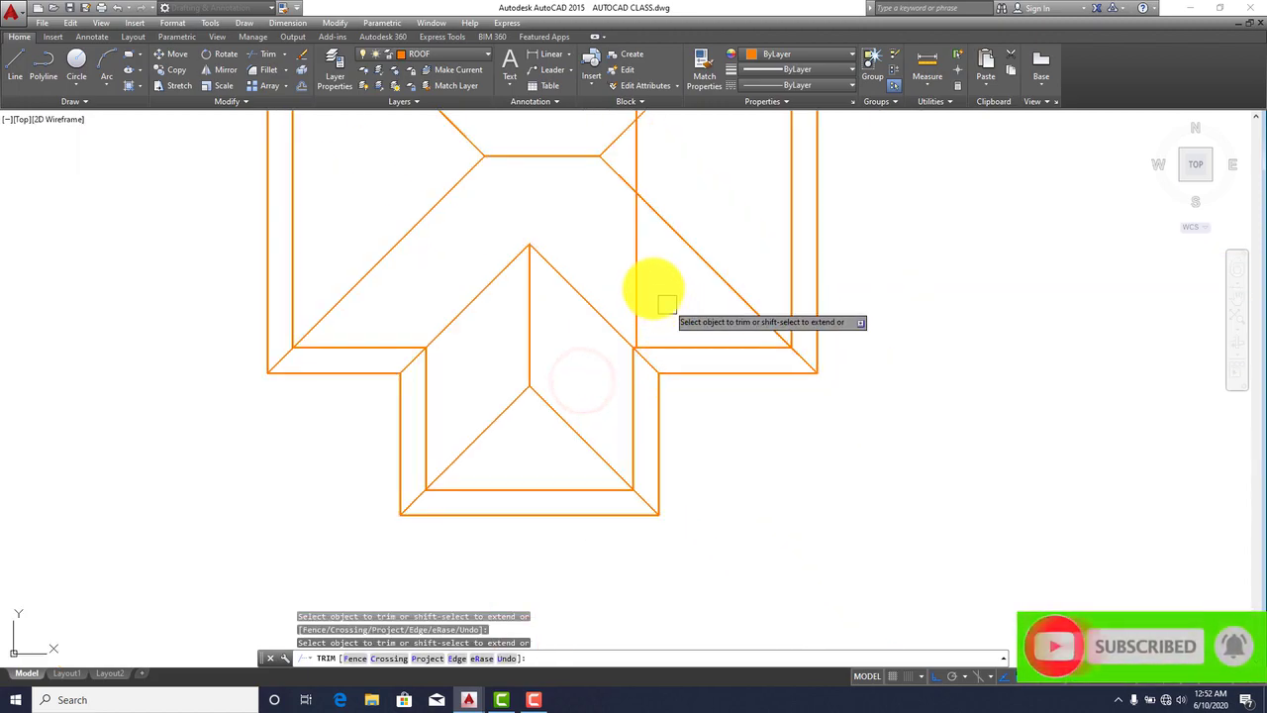
left_click(642, 274)
Step: Trim the vertical line's upper pieces from the outer top edge down to the hip above the ridge
middle_click_drag(663, 216, 742, 360)
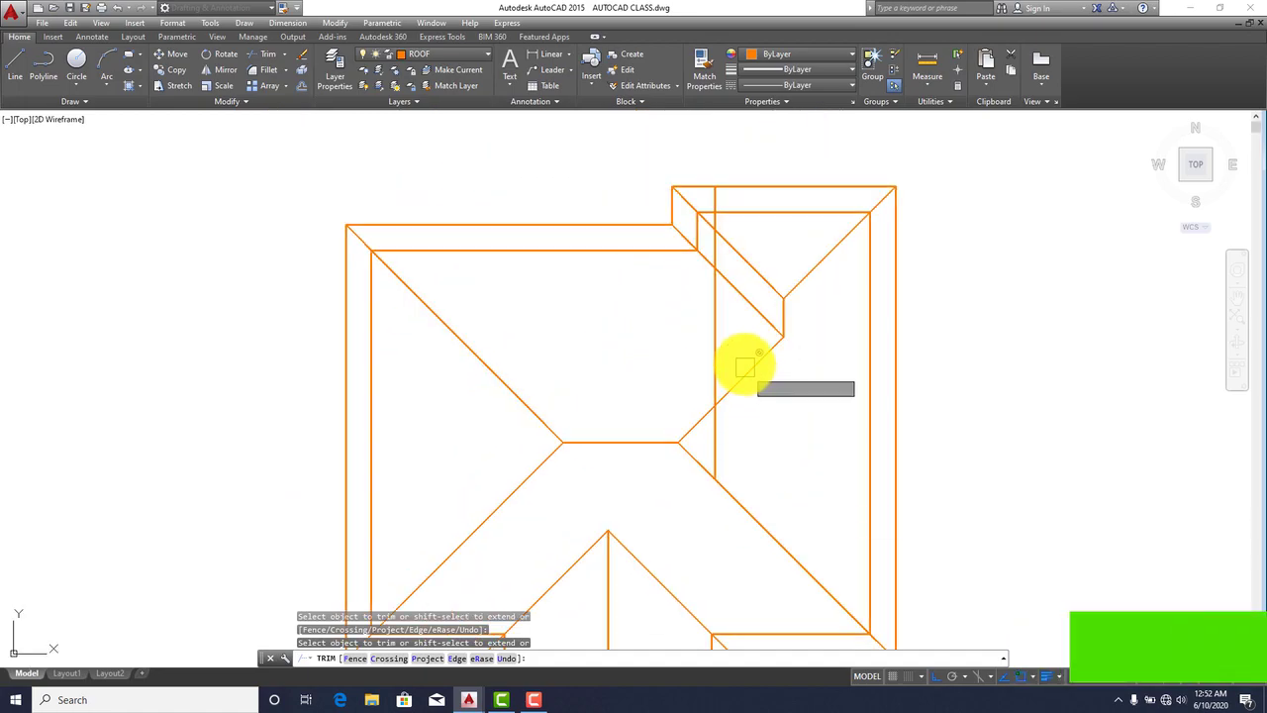
scroll(721, 227, "up", 4)
left_click(719, 184)
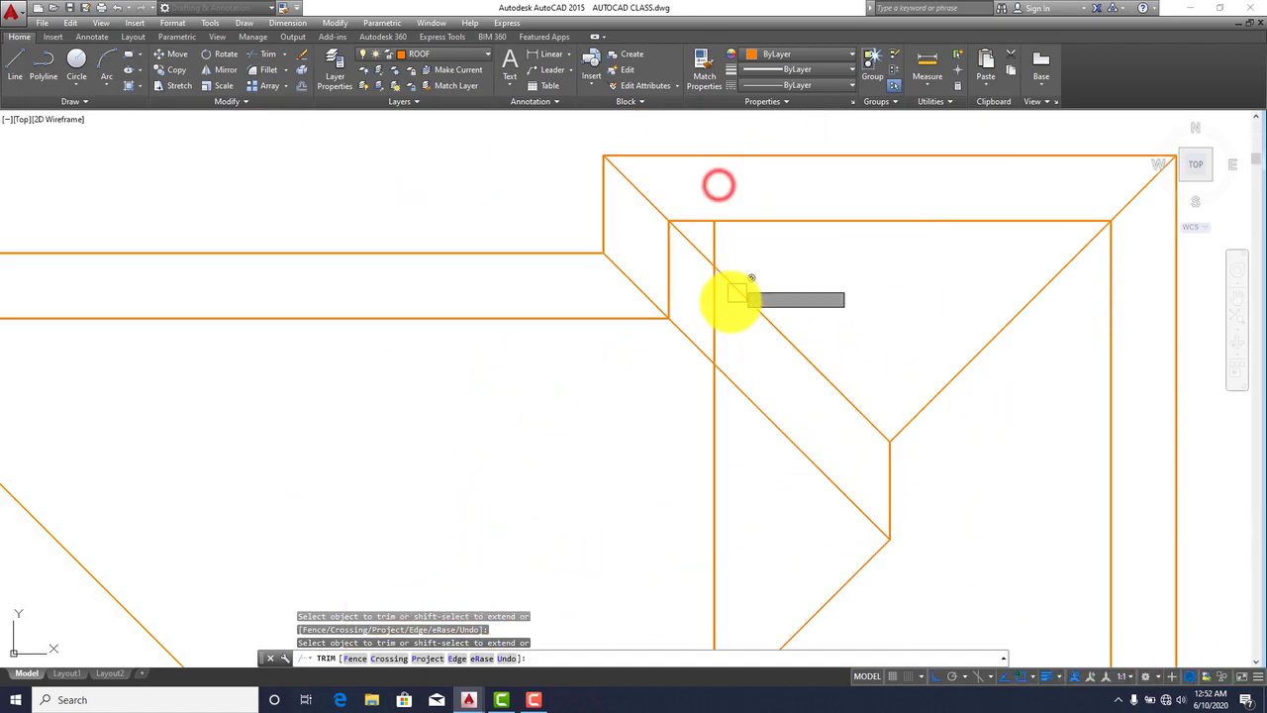
left_click(722, 235)
left_click(716, 302)
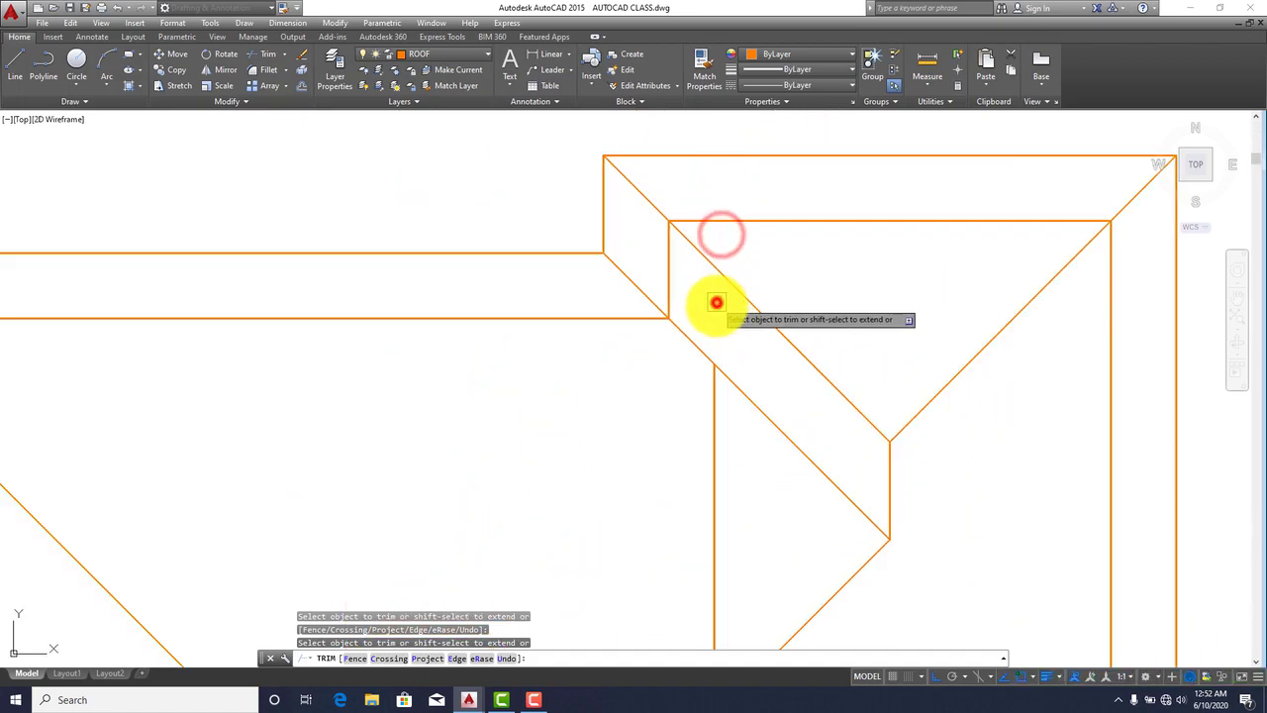
middle_click_drag(714, 460, 754, 128)
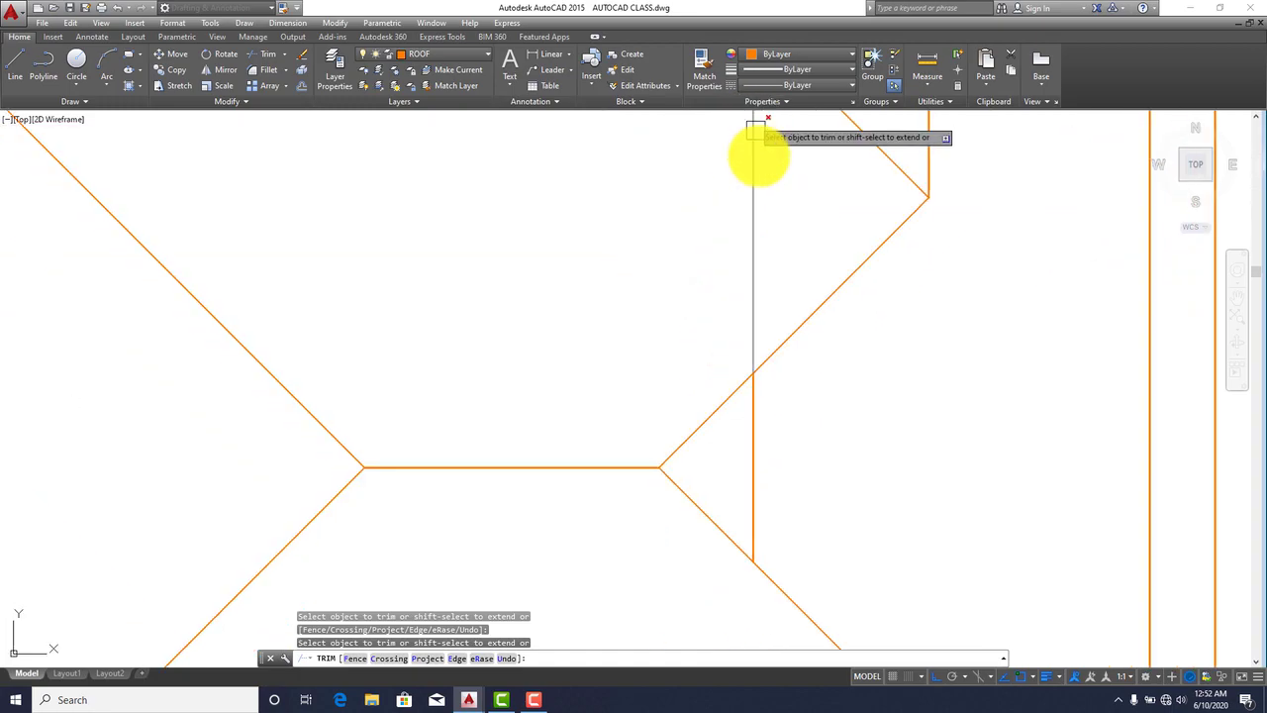
left_click(753, 193)
Step: Try to trim the upper hip segment between the ridge end and the vertical line
left_click(714, 413)
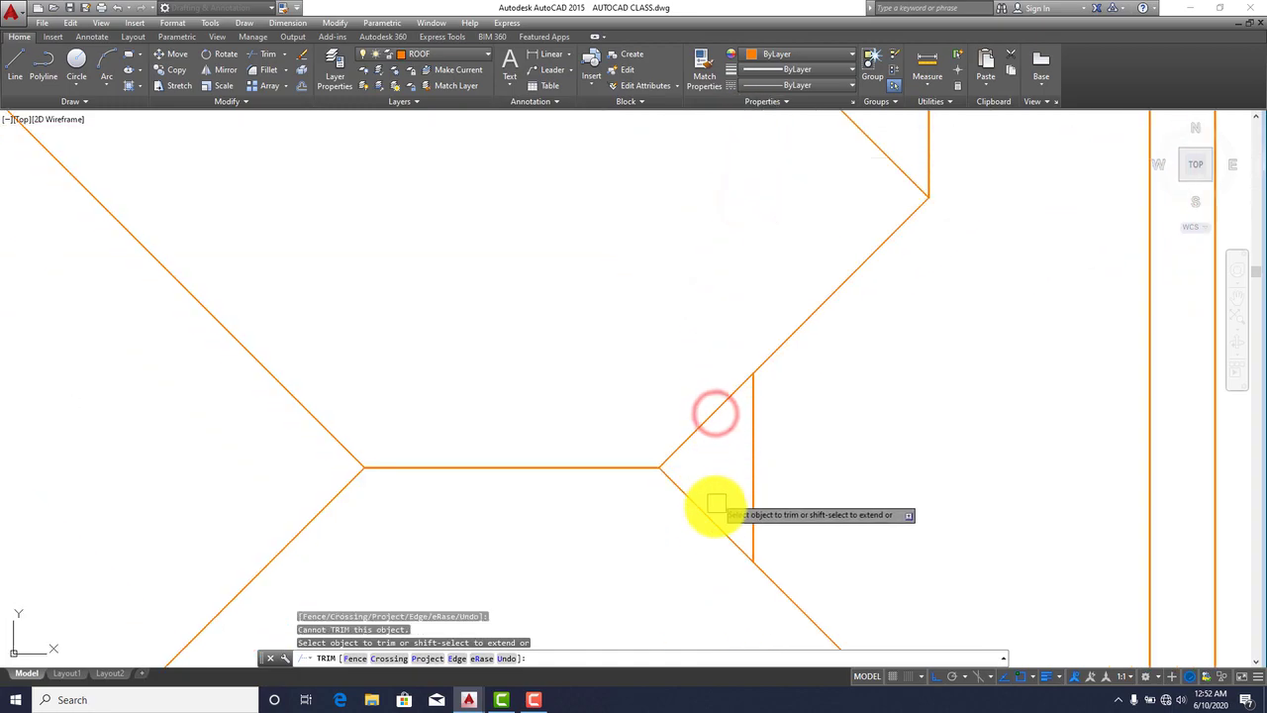
middle_click_drag(725, 393, 884, 284)
scroll(885, 283, "up", 2)
key("Escape")
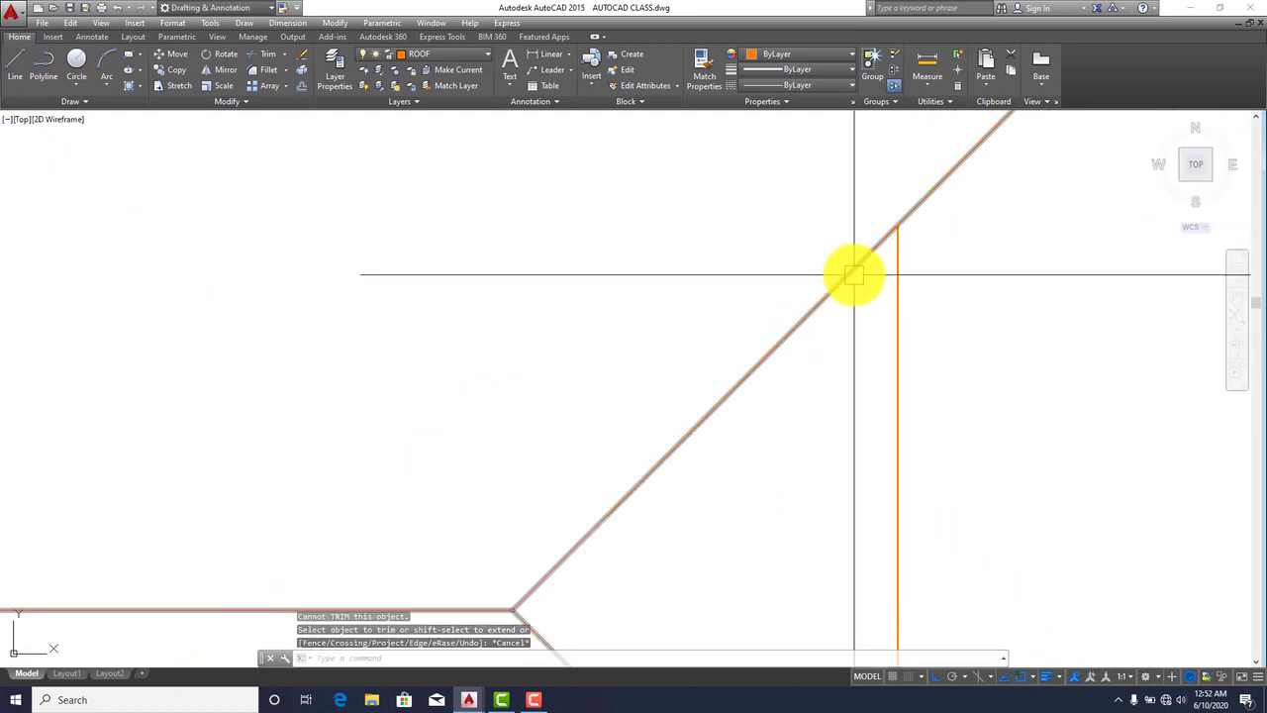
Step: Explode the copied roof block into separate lines
scroll(820, 376, "down", 5)
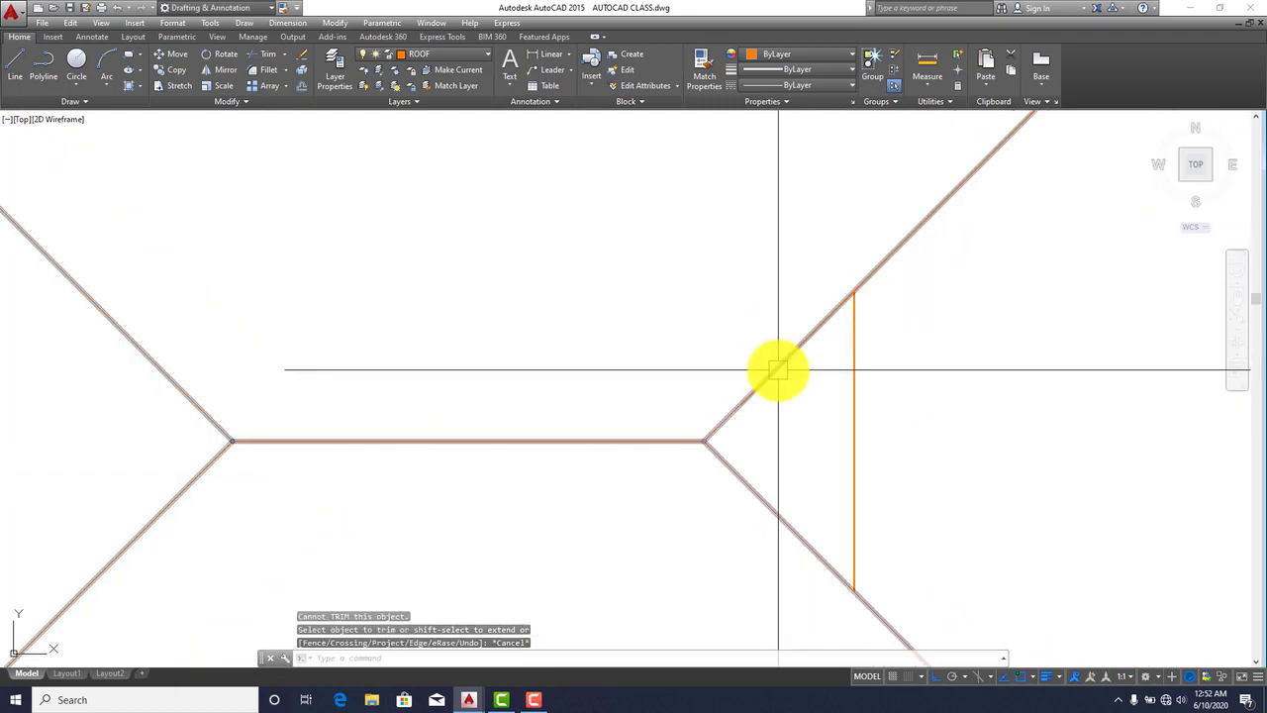
scroll(778, 371, "down", 5)
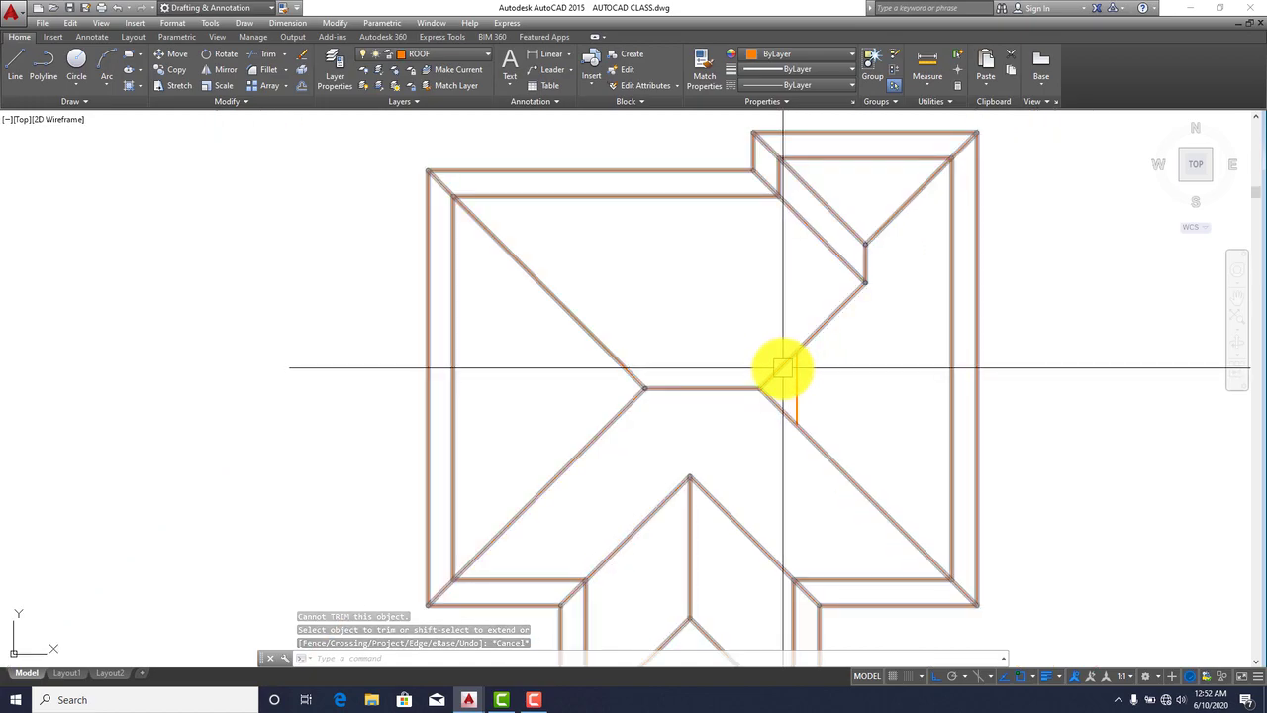
left_click(780, 369)
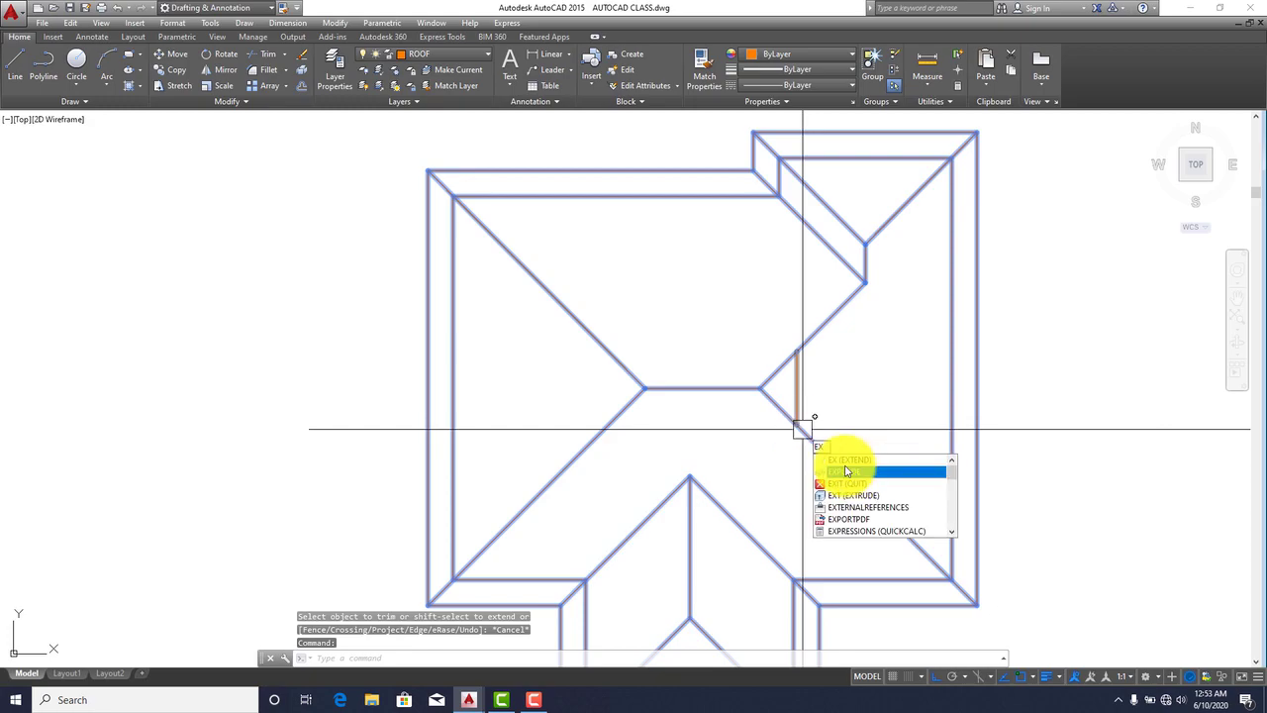
left_click(846, 472)
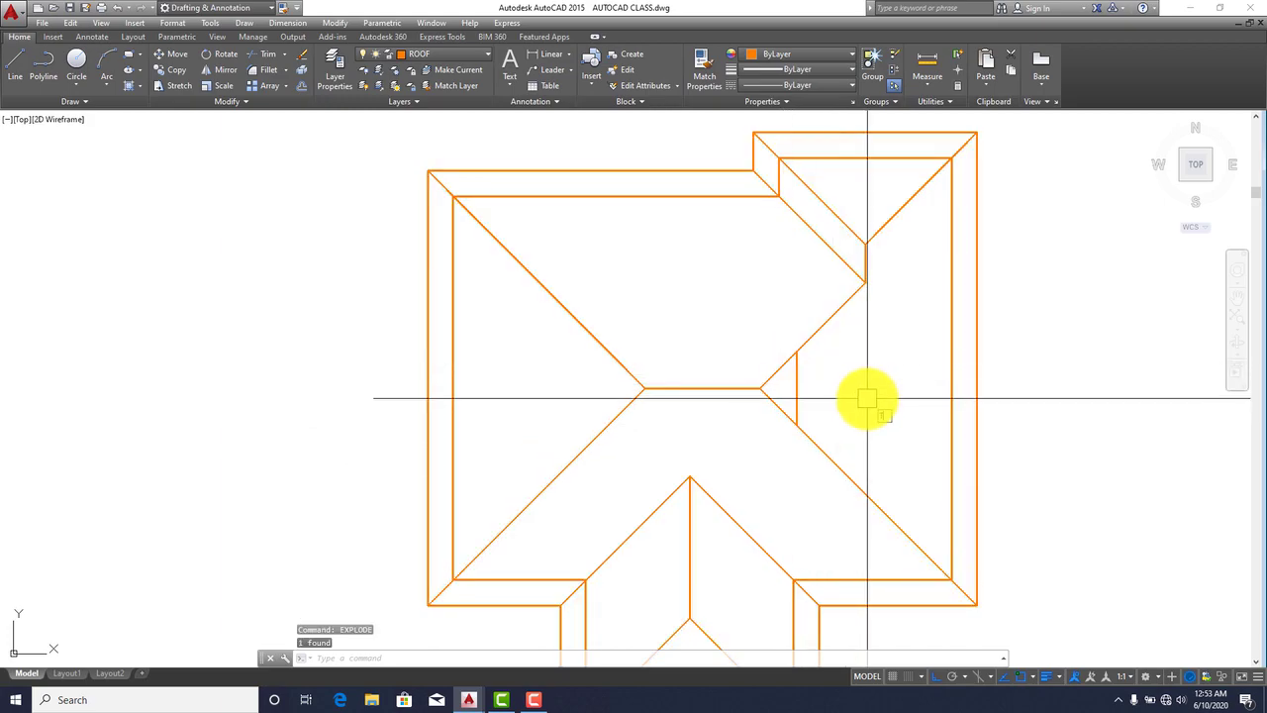
Step: Trim both hip segments between the ridge end and the vertical line, and extend the ridge to that line
key("Return")
scroll(857, 390, "up", 8)
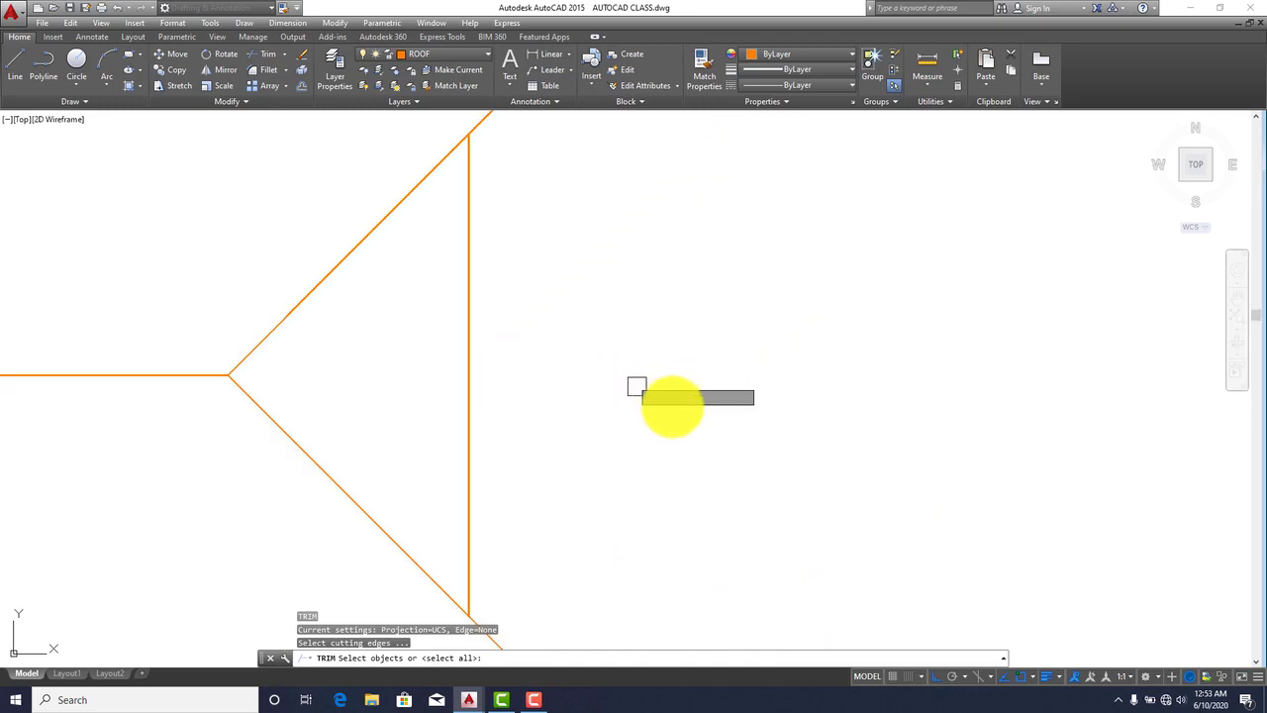
scroll(659, 402, "down", 2)
key("Return")
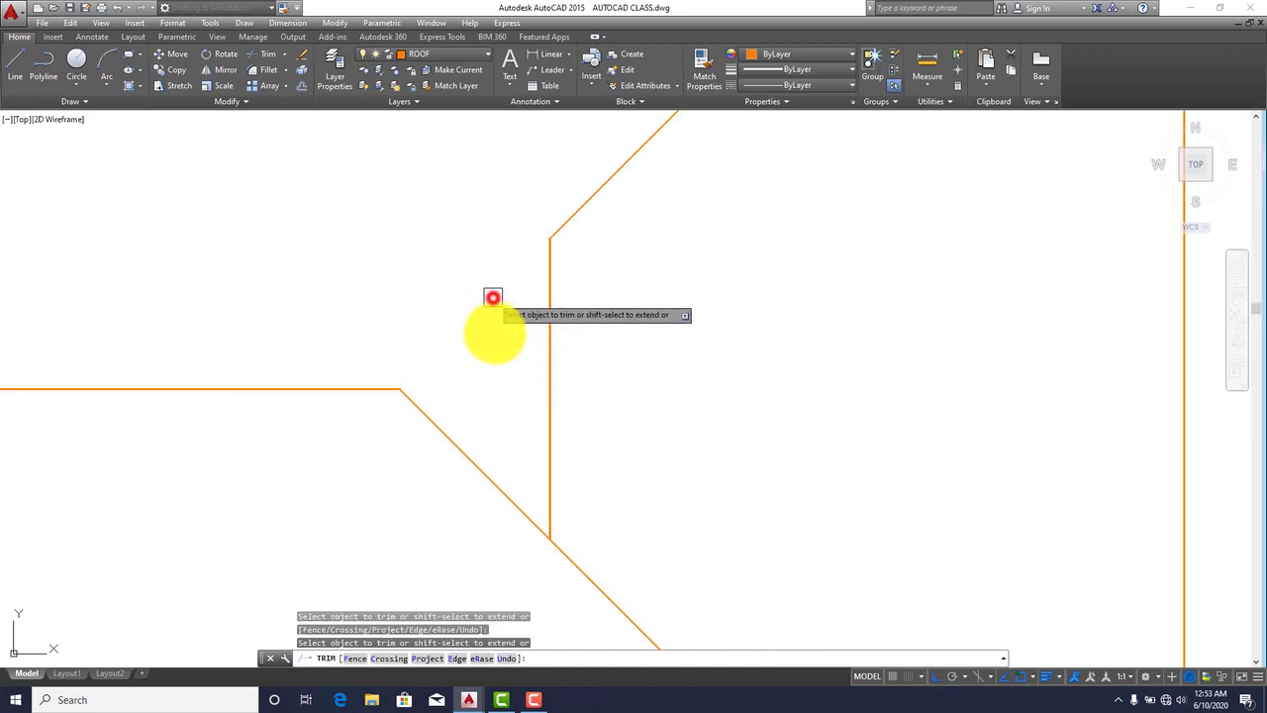
scroll(582, 419, "down", 6)
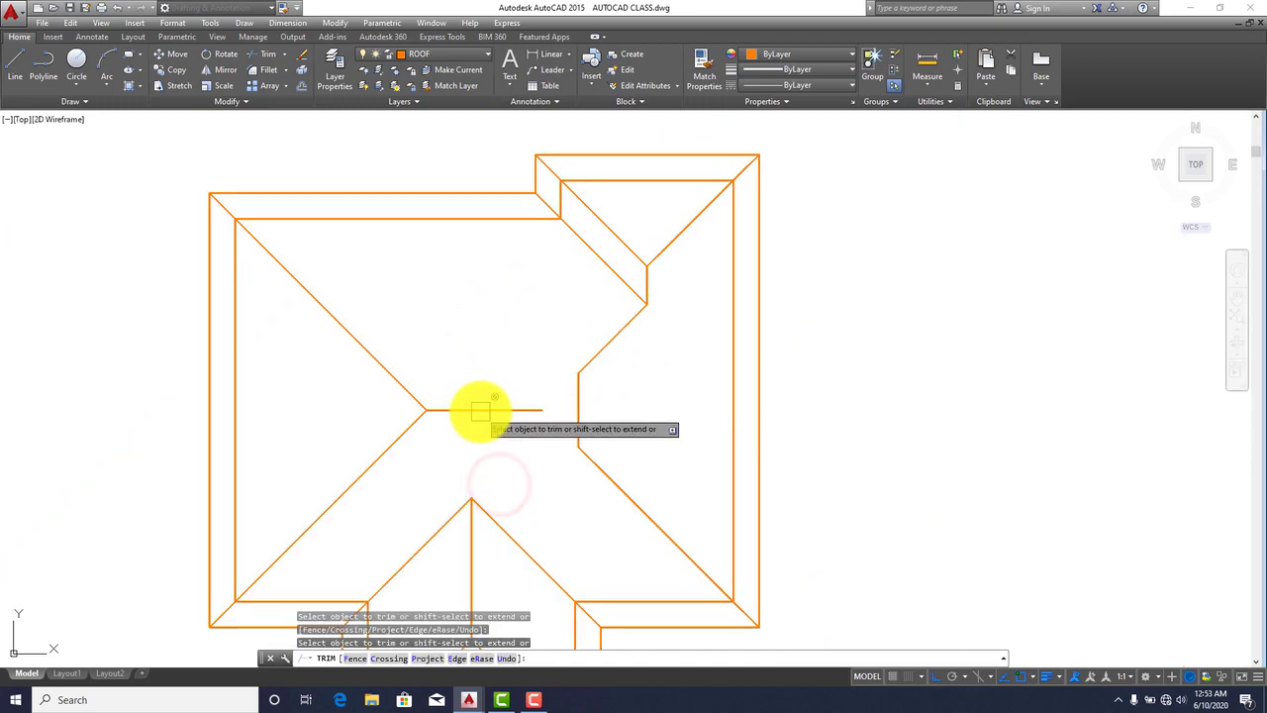
scroll(638, 440, "down", 3)
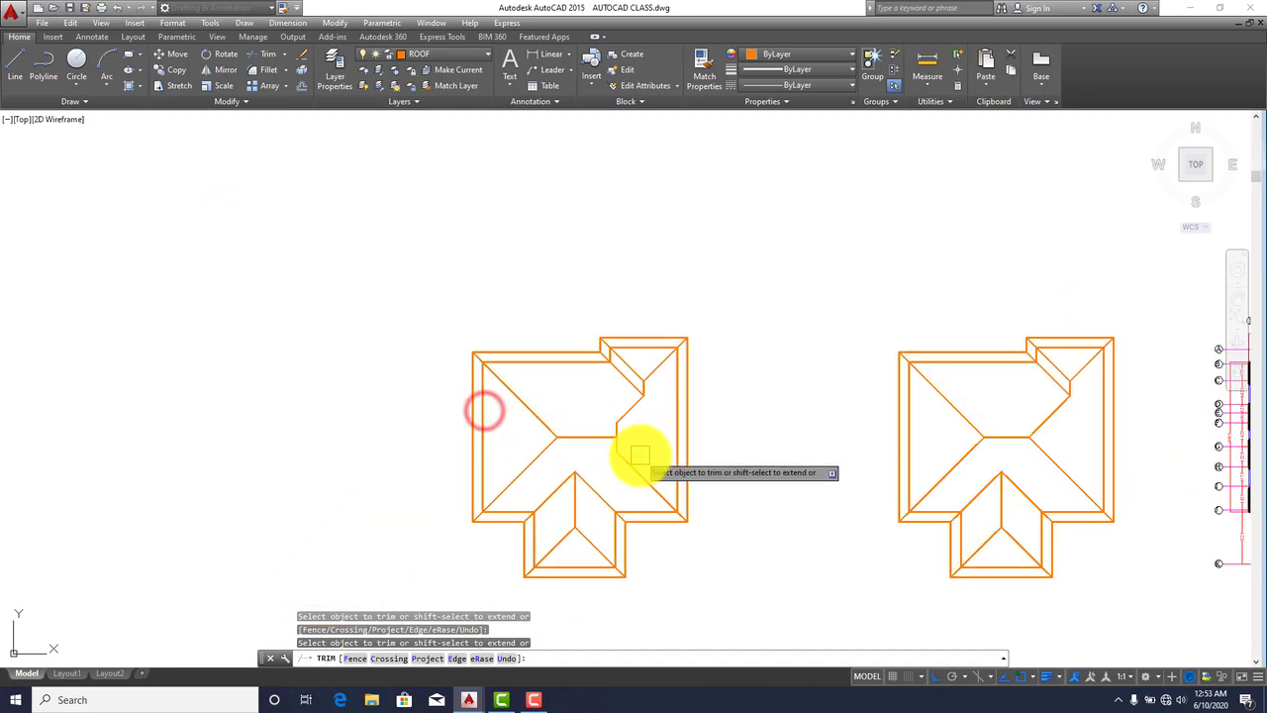
Step: Measure the vertical distance from the upper-right wing's outer top edge midpoint to its hip apex, without placing the dimension
scroll(750, 283, "down", 2)
scroll(772, 272, "up", 4)
scroll(767, 272, "up", 4)
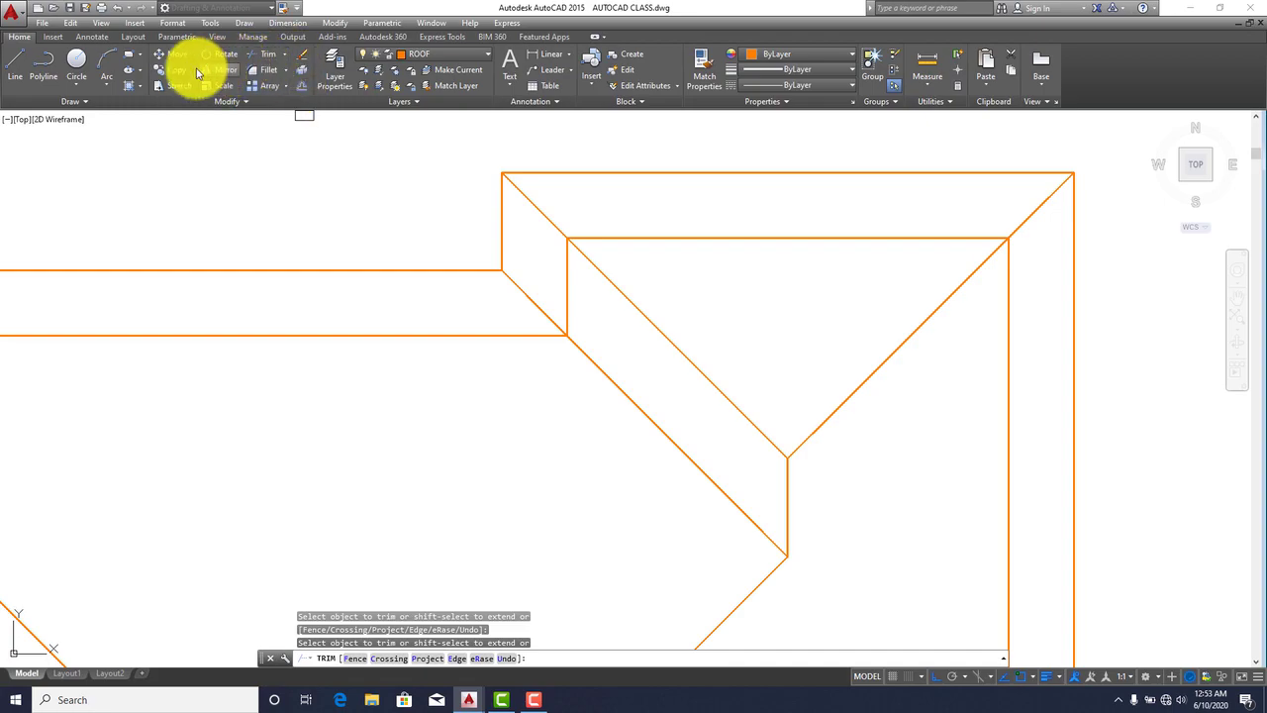
left_click(542, 53)
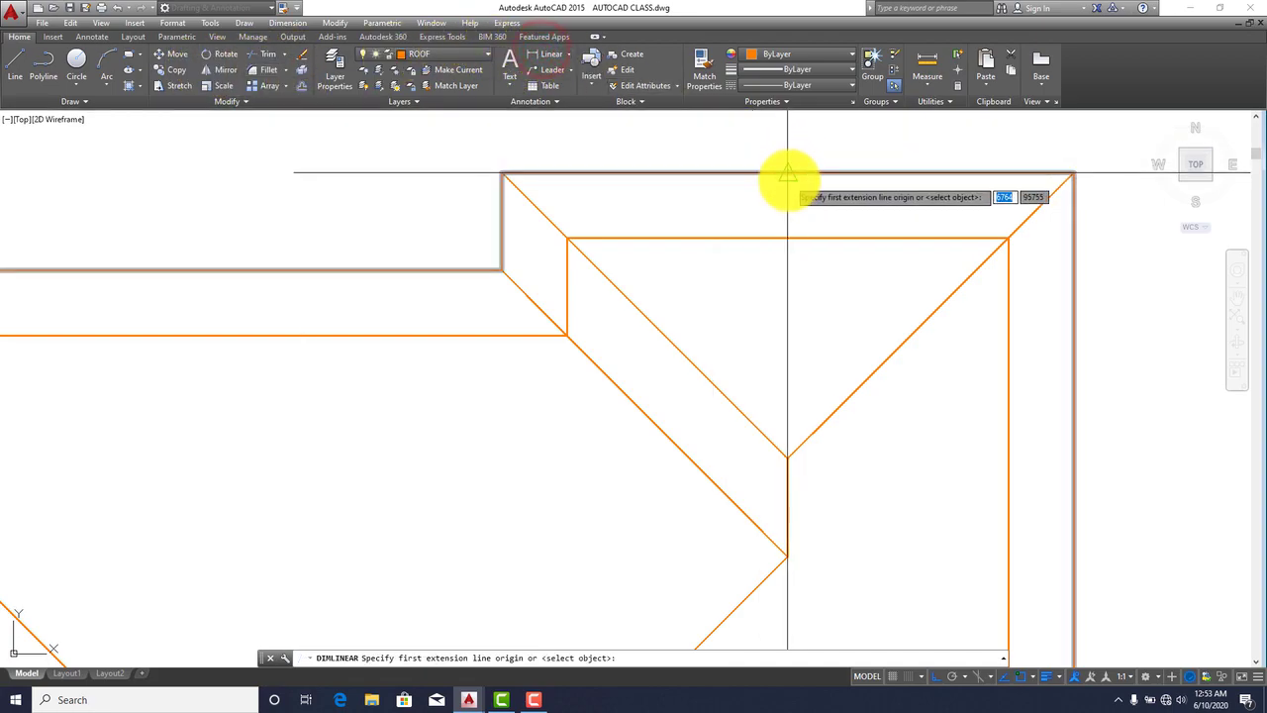
left_click(788, 175)
left_click(788, 457)
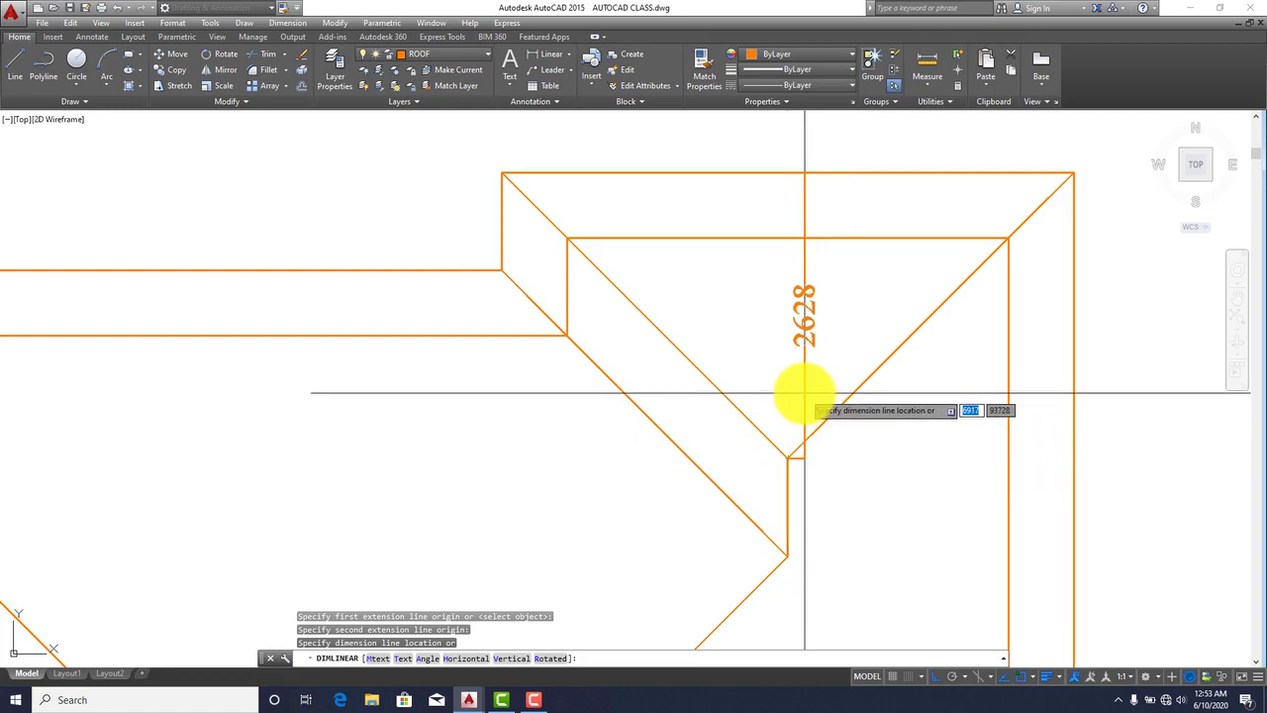
key("Escape")
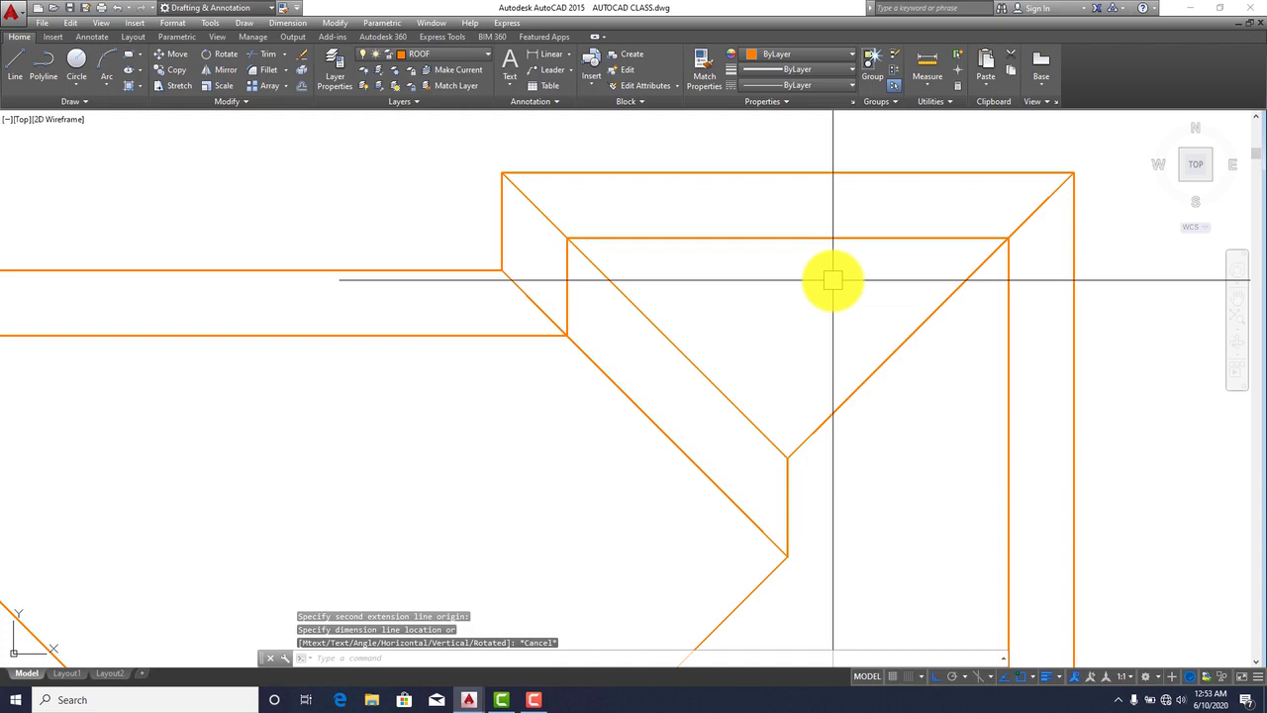
Step: Draw a horizontal line over the upper-right wing's outer top edge, from its left corner to its right corner
left_click(14, 60)
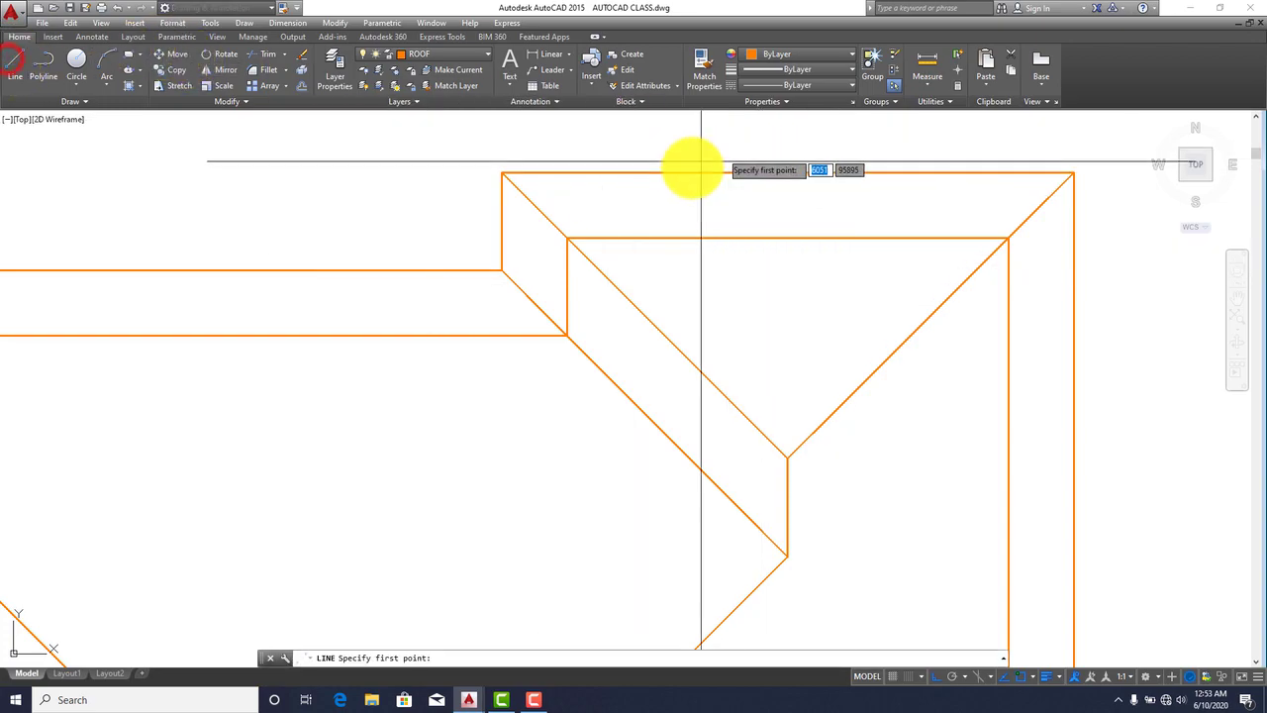
key("Escape")
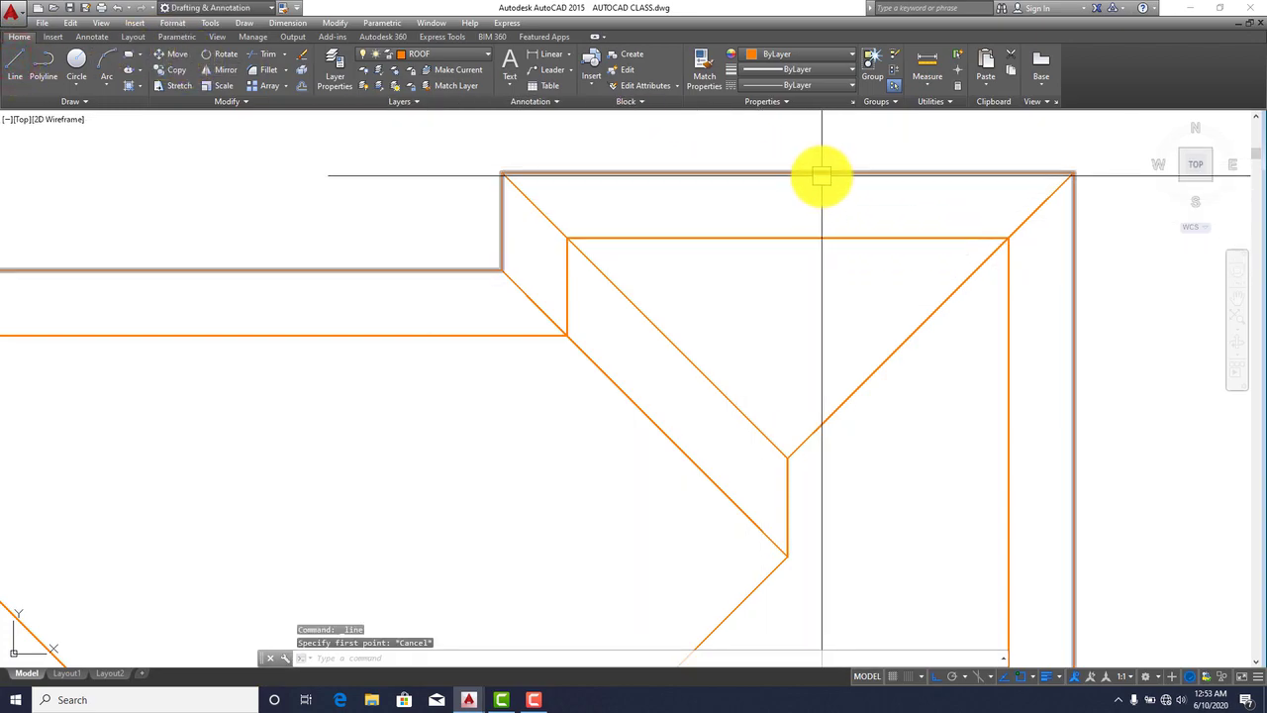
left_click(14, 61)
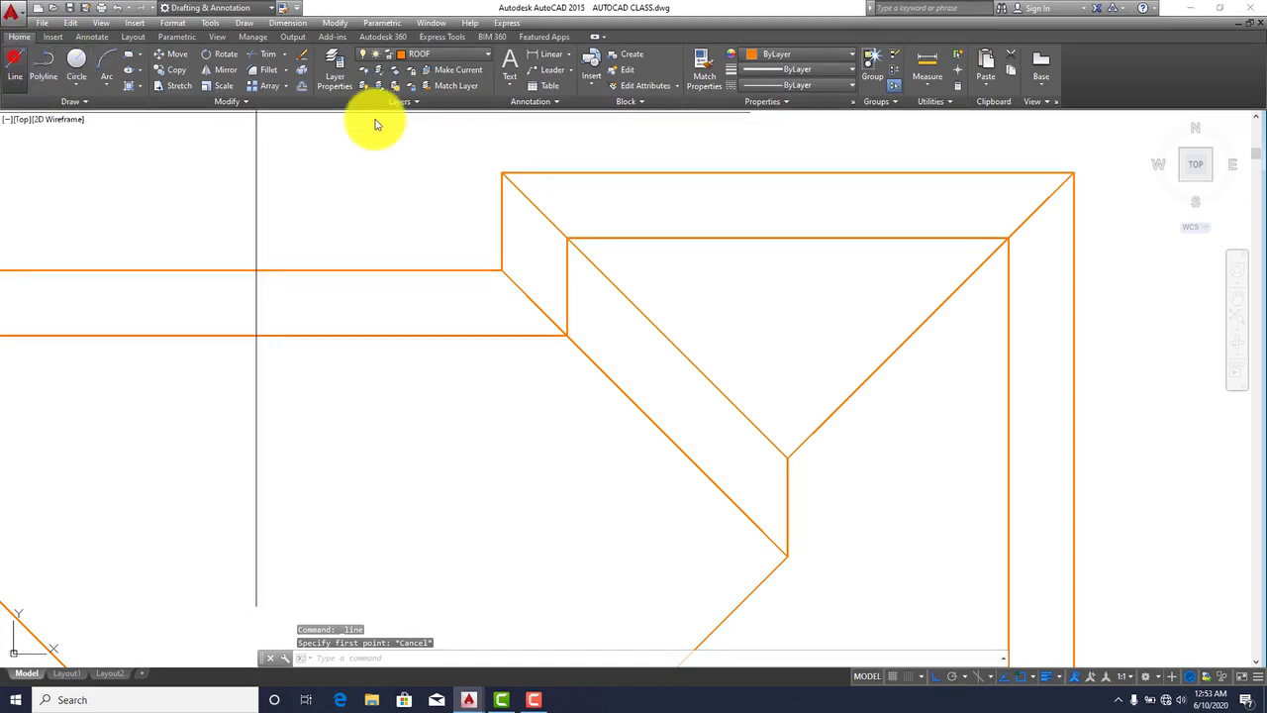
left_click(501, 173)
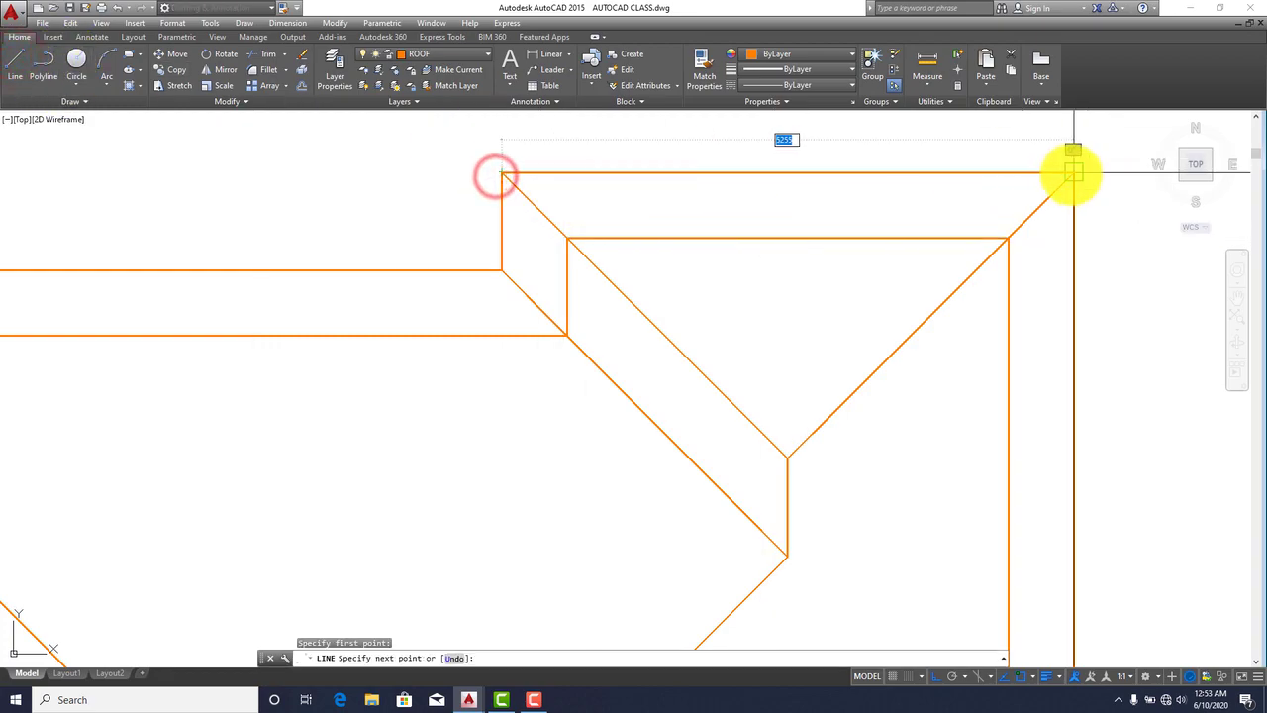
key("Return")
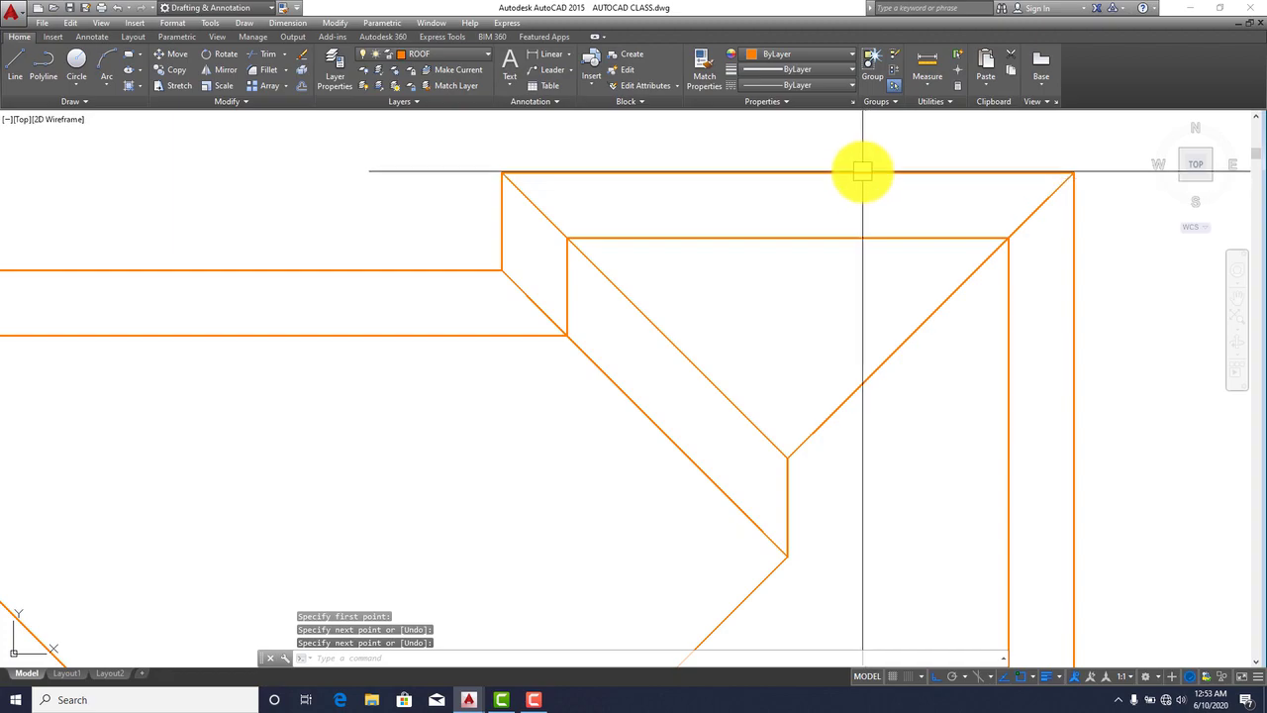
Step: Move the new horizontal line 1857 straight down from the upper-right wing's outer top edge
left_click(862, 172)
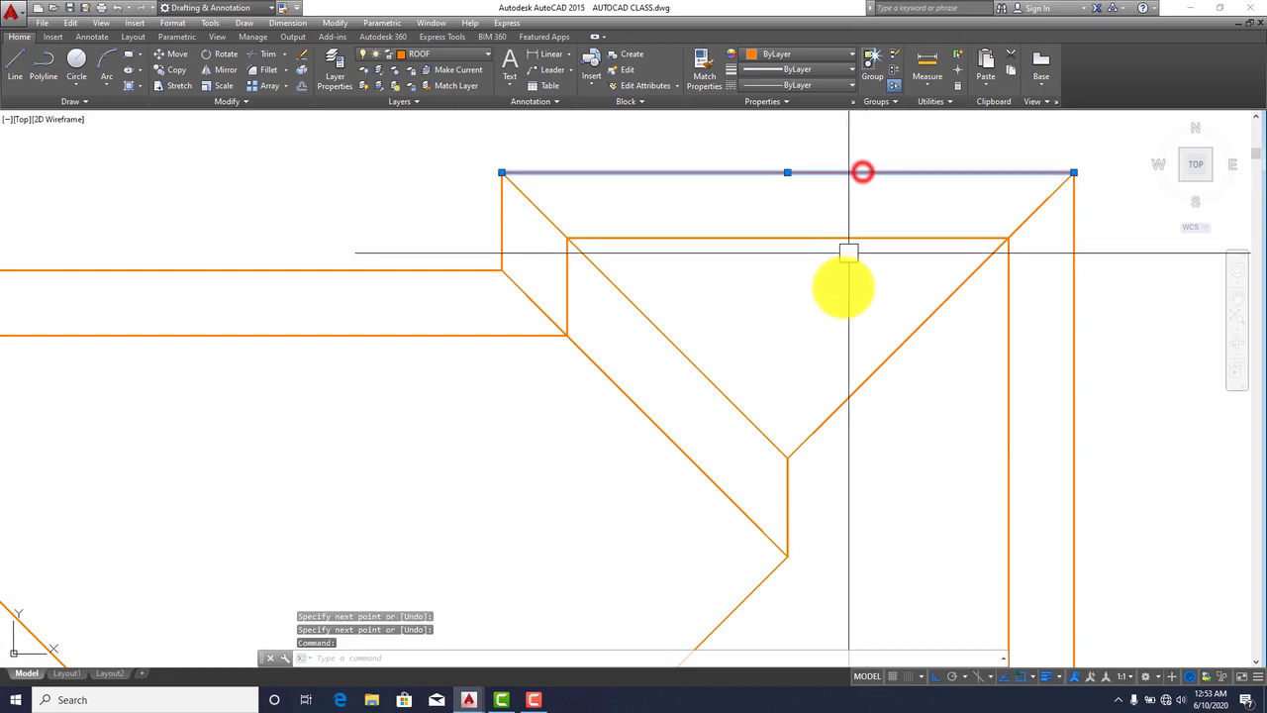
left_click(172, 55)
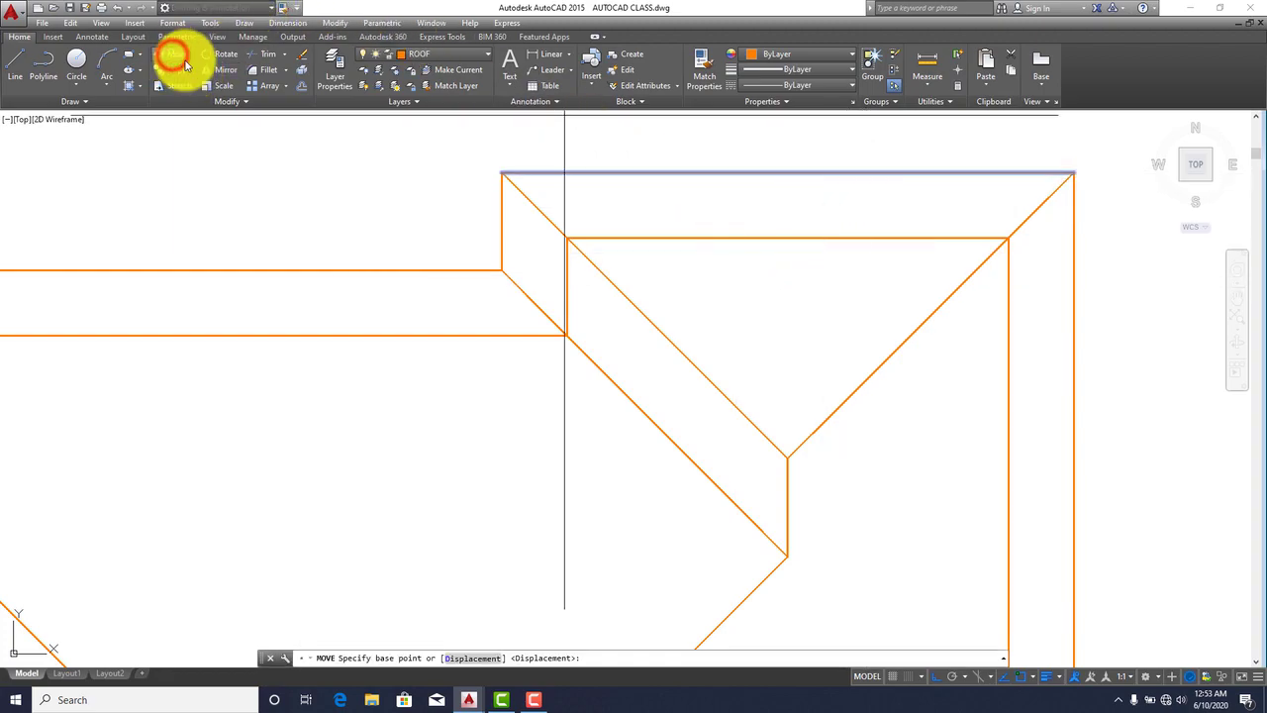
left_click(787, 172)
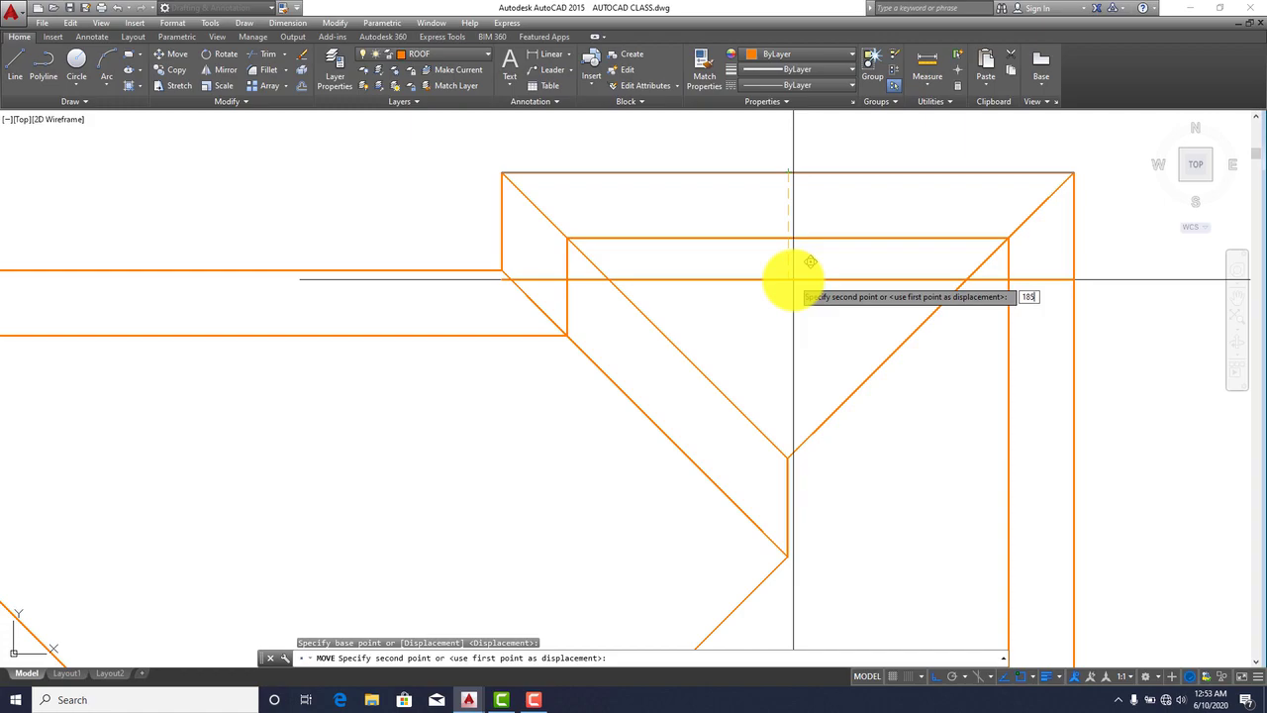
key("Return")
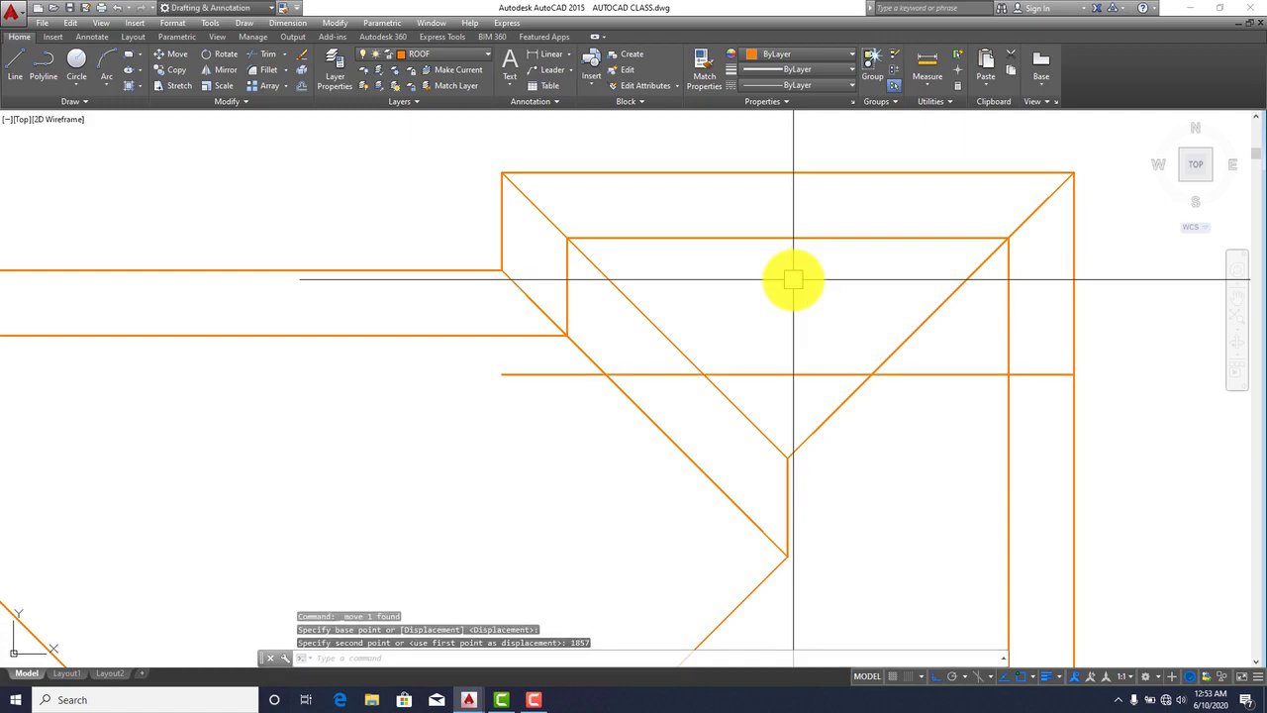
scroll(953, 439, "down", 2)
key("Escape")
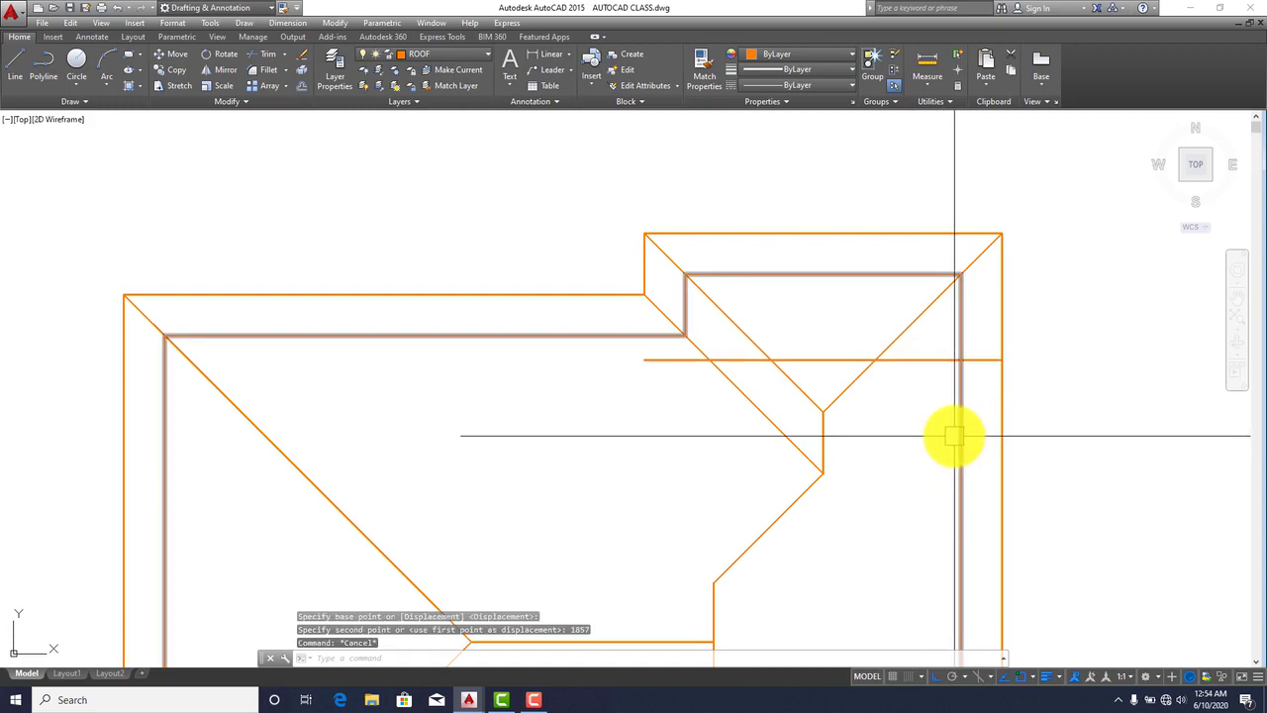
Step: Trim the moved horizontal line's overhang beyond the wing's right hip and its segment between the left hip and the valley
type("tr")
key("Return")
key("Return")
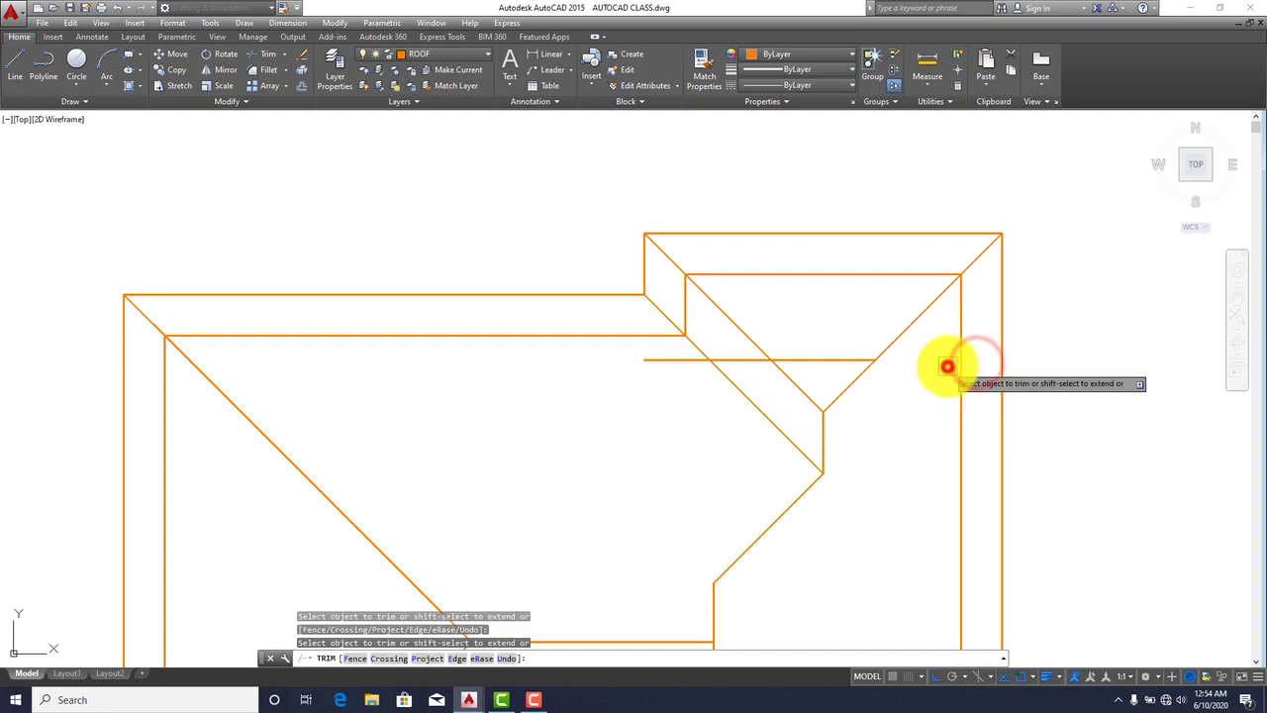
left_click(742, 363)
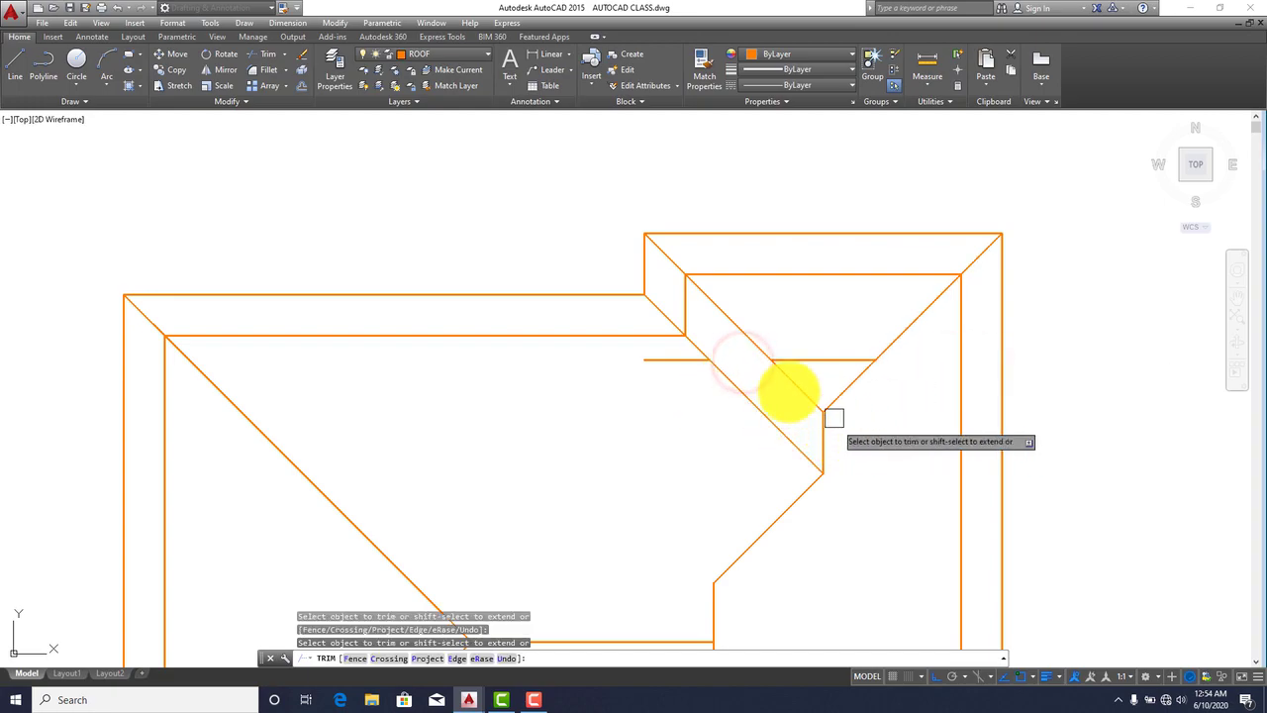
Step: Trim both wing hips below the horizontal line, and extend the wing's vertical ridge up to that line
left_click(792, 379)
left_click(861, 381)
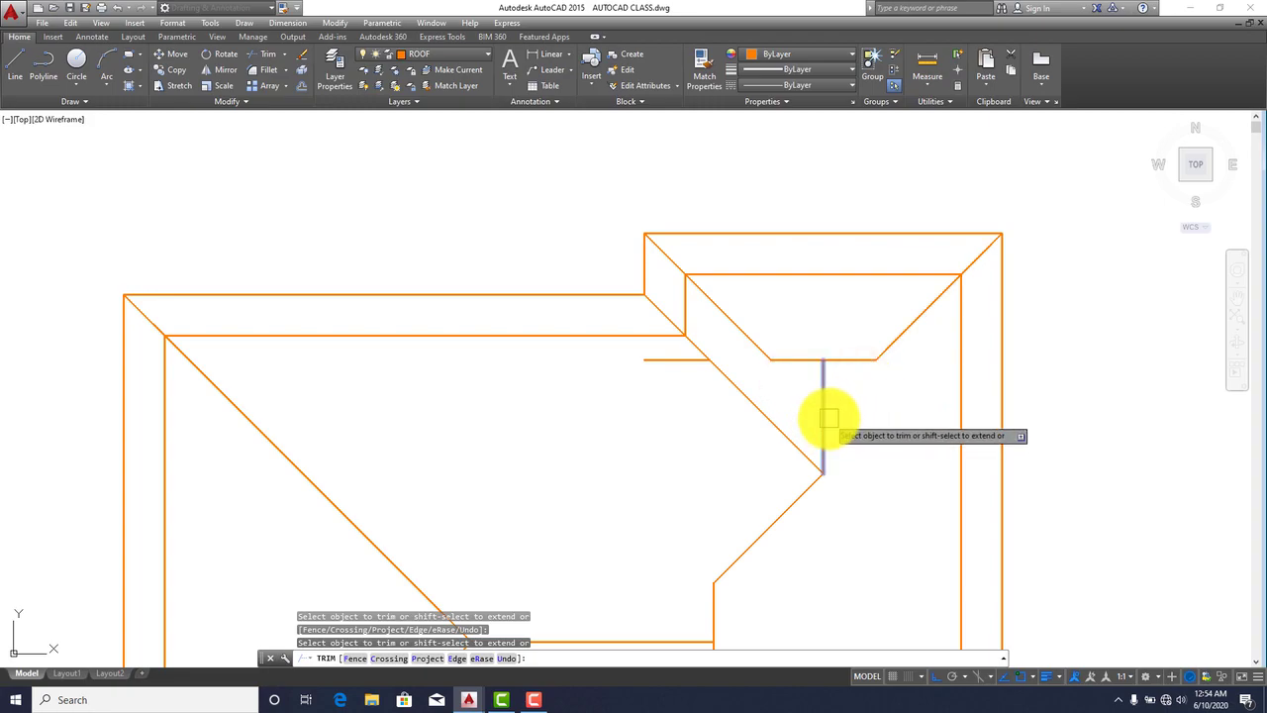
left_click(829, 419)
scroll(850, 423, "down", 2)
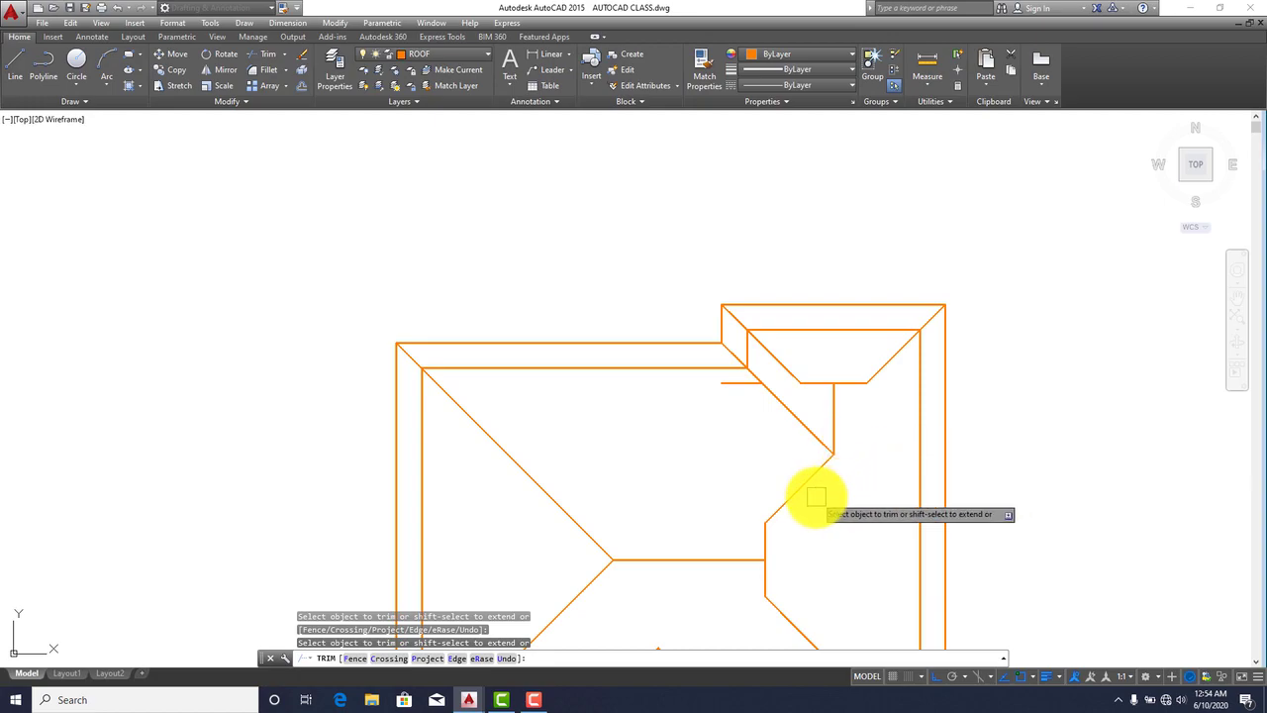
scroll(746, 425, "up", 2)
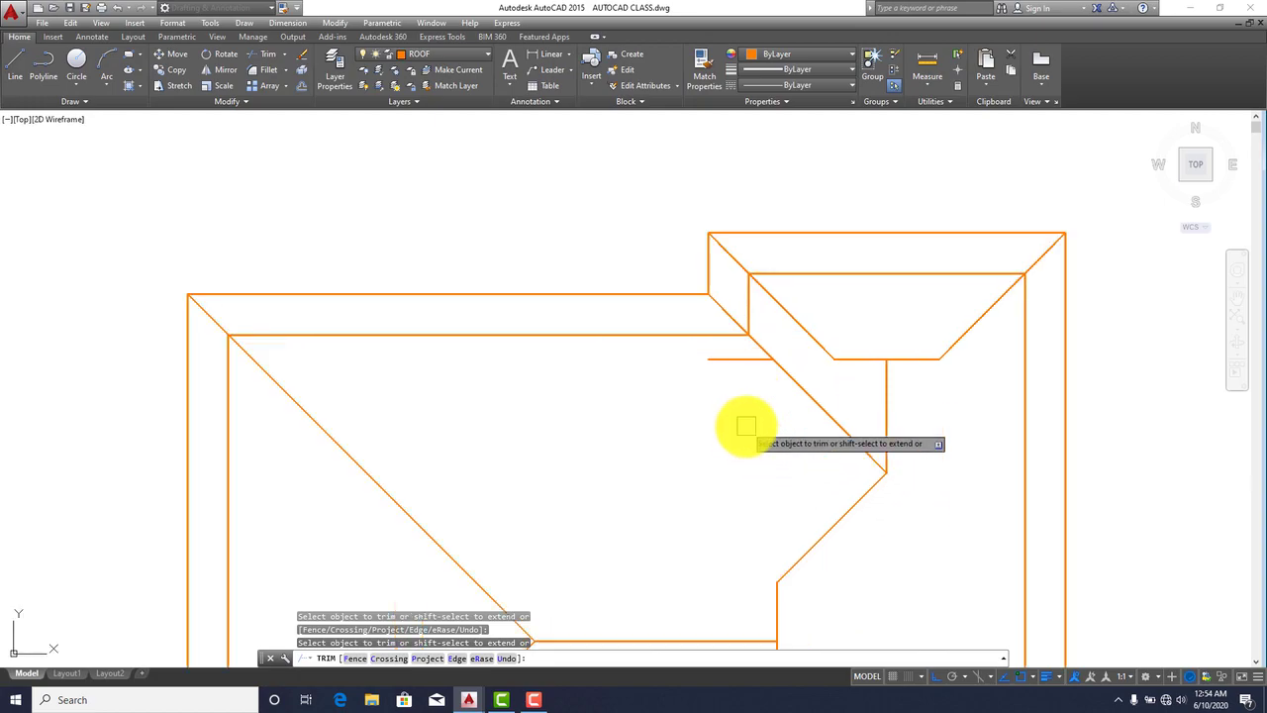
Step: Erase the leftover horizontal stub on the outer side of the upper-right wing's valley line
key("Escape")
left_click(735, 360)
key("Delete")
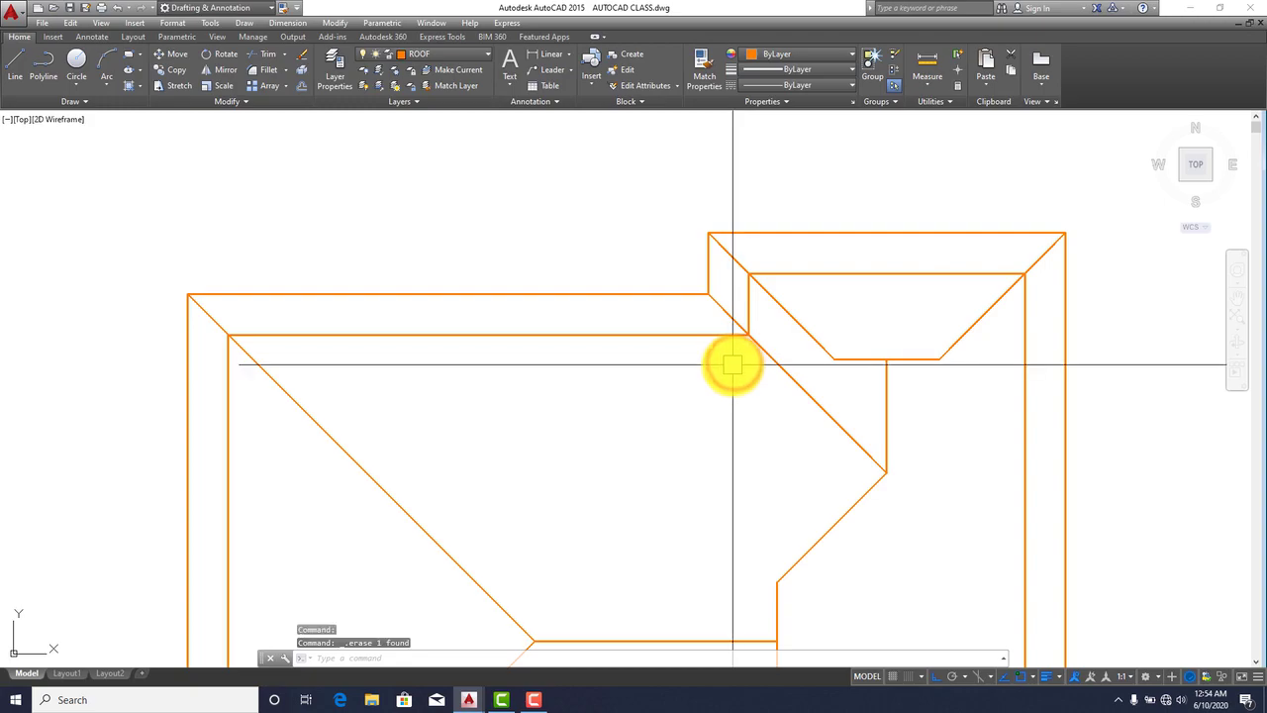
Step: Draw a vertical line over the copied roof's left outer edge, from its lower corner to its upper corner
scroll(758, 299, "down", 8)
scroll(746, 325, "up", 3)
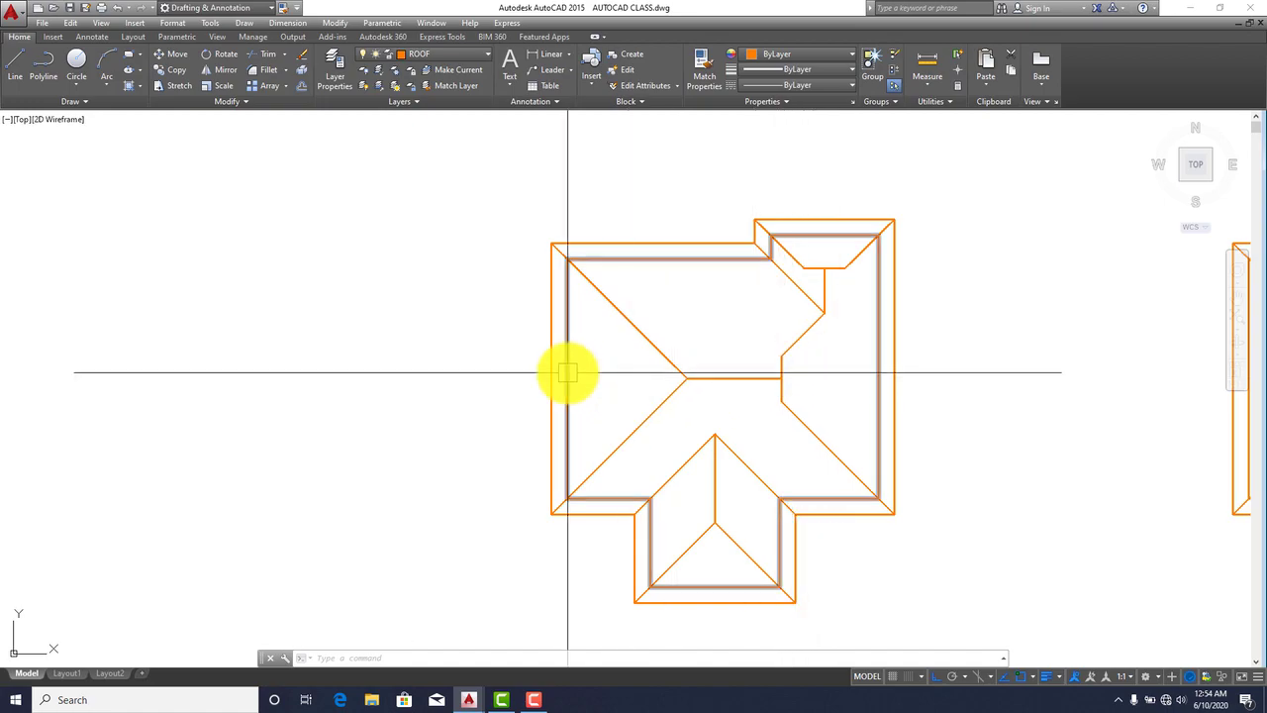
left_click(8, 63)
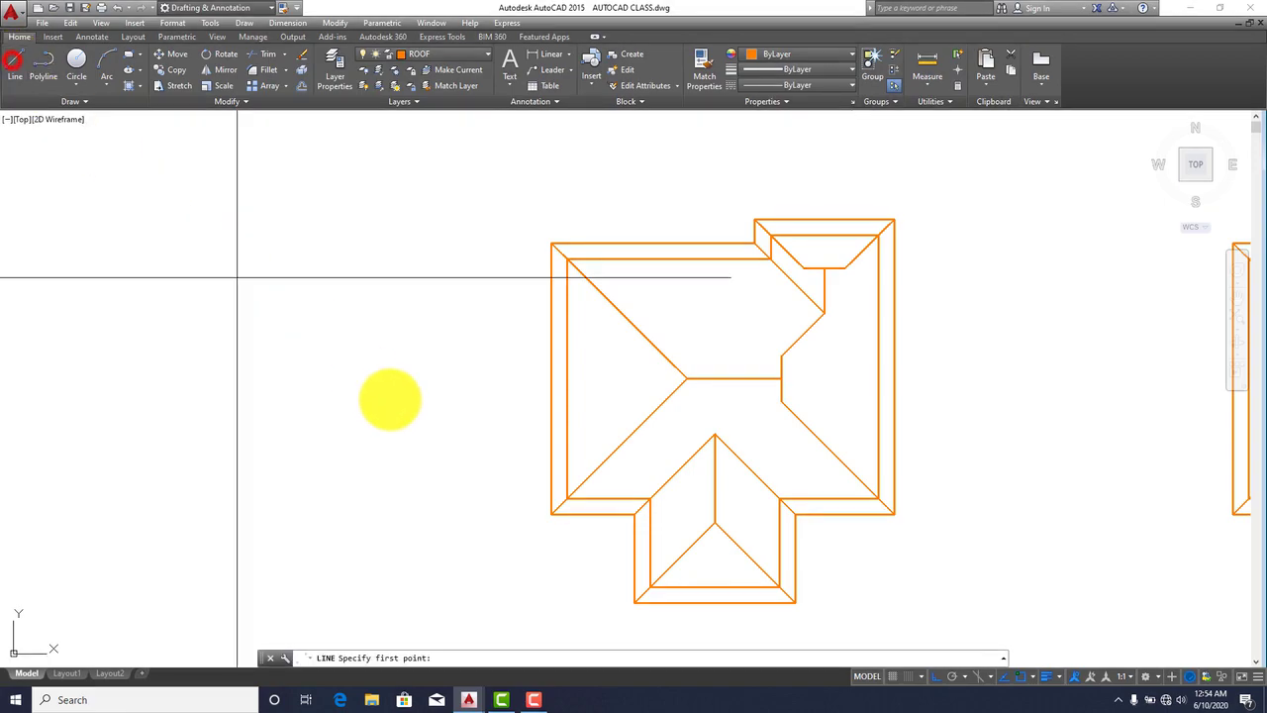
left_click(552, 512)
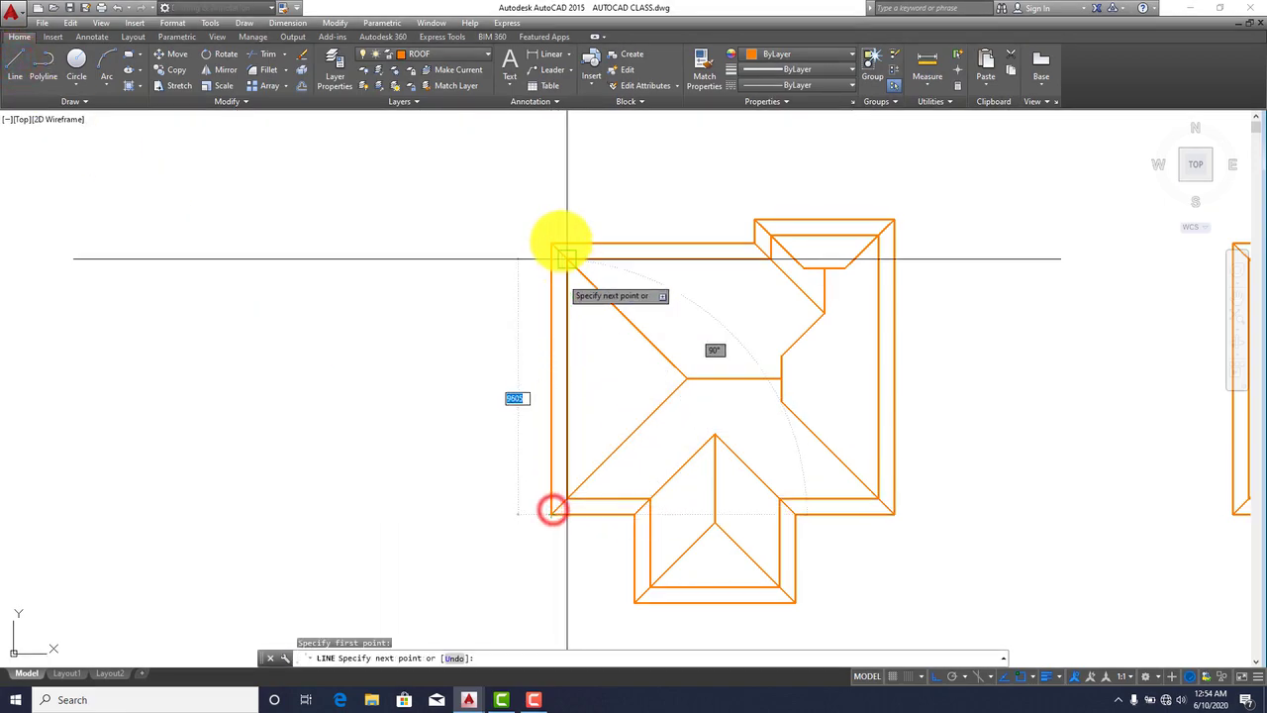
left_click(548, 247)
key("Escape")
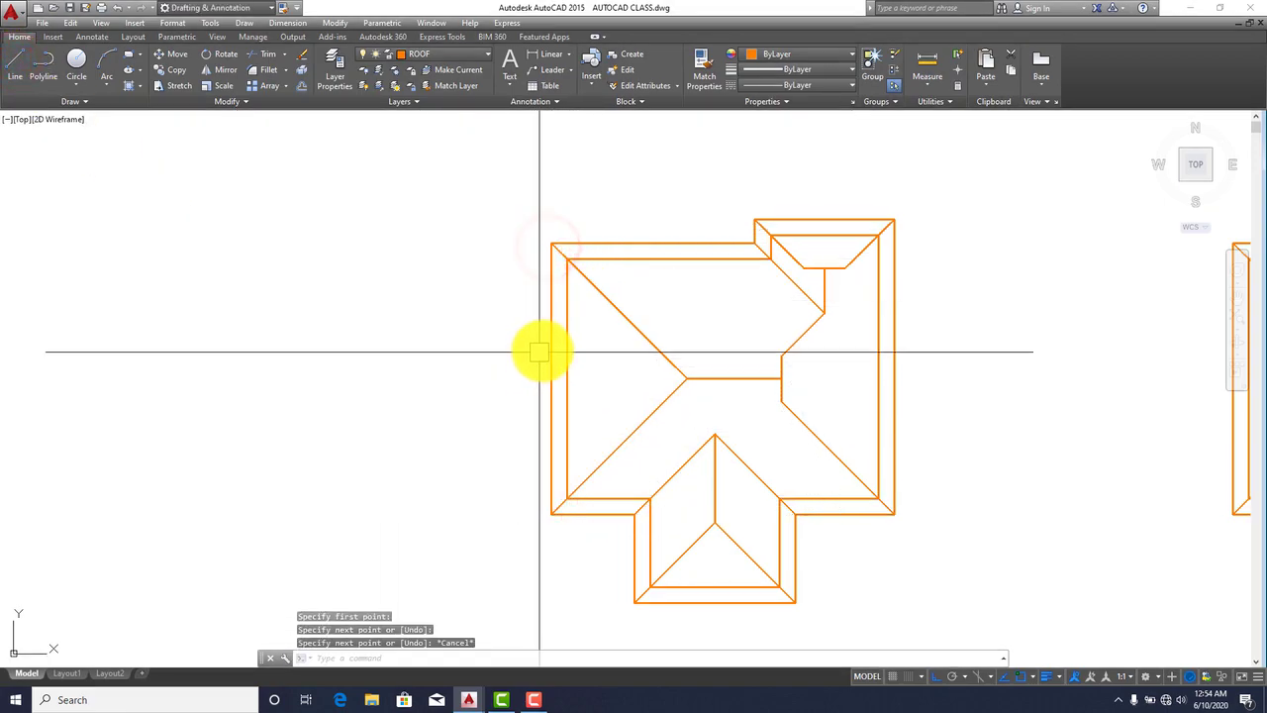
Step: Move the new vertical line 4239 horizontally inward from the left outer edge
left_click(545, 347)
left_click(171, 55)
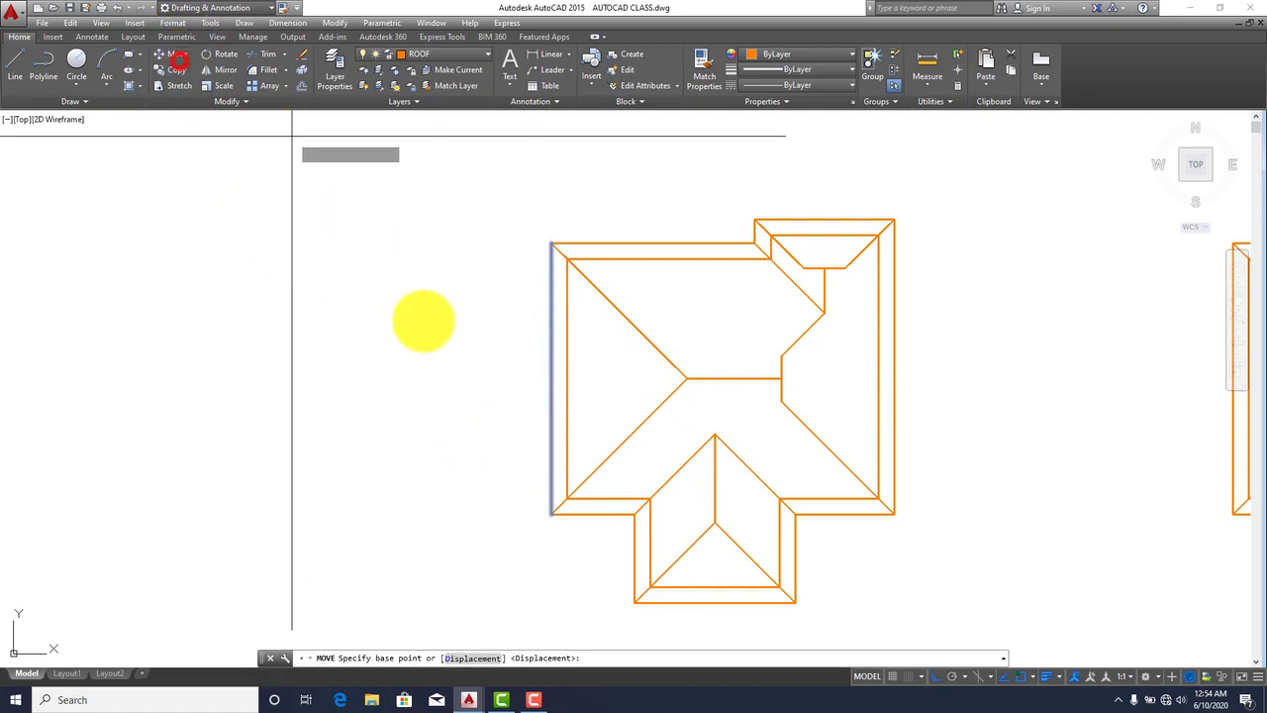
left_click(550, 378)
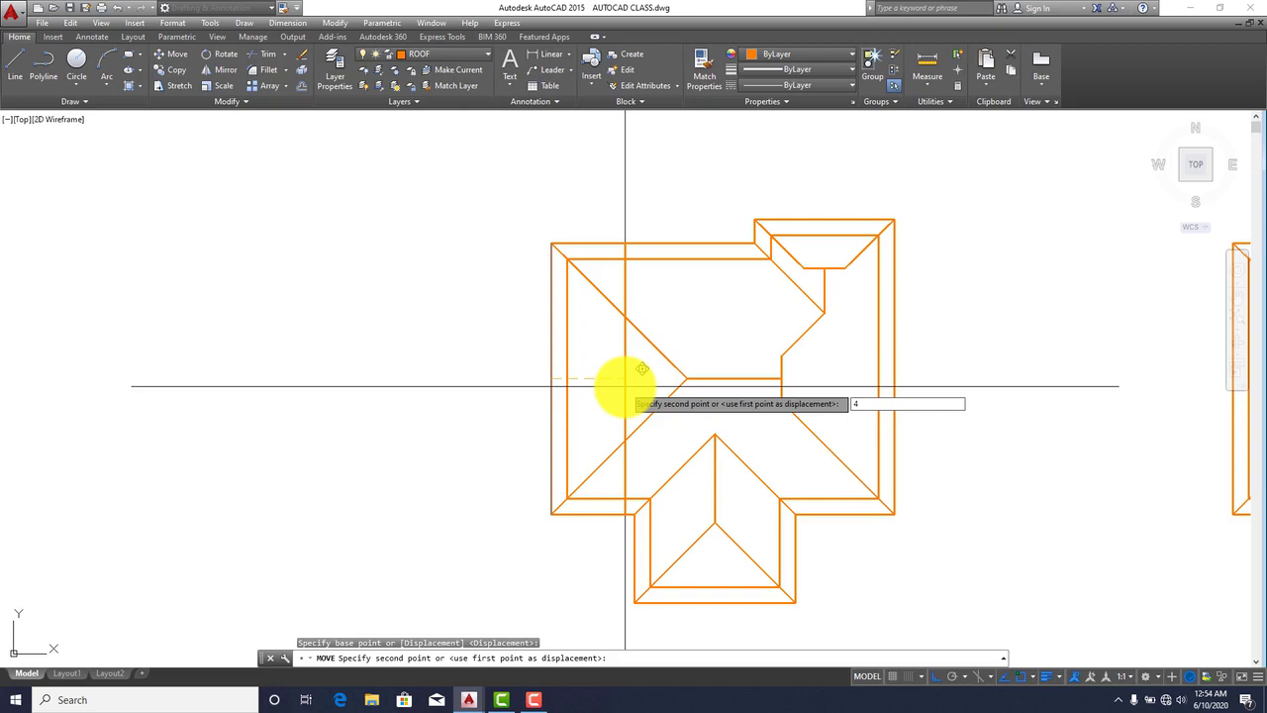
key("Return")
scroll(692, 435, "up", 3)
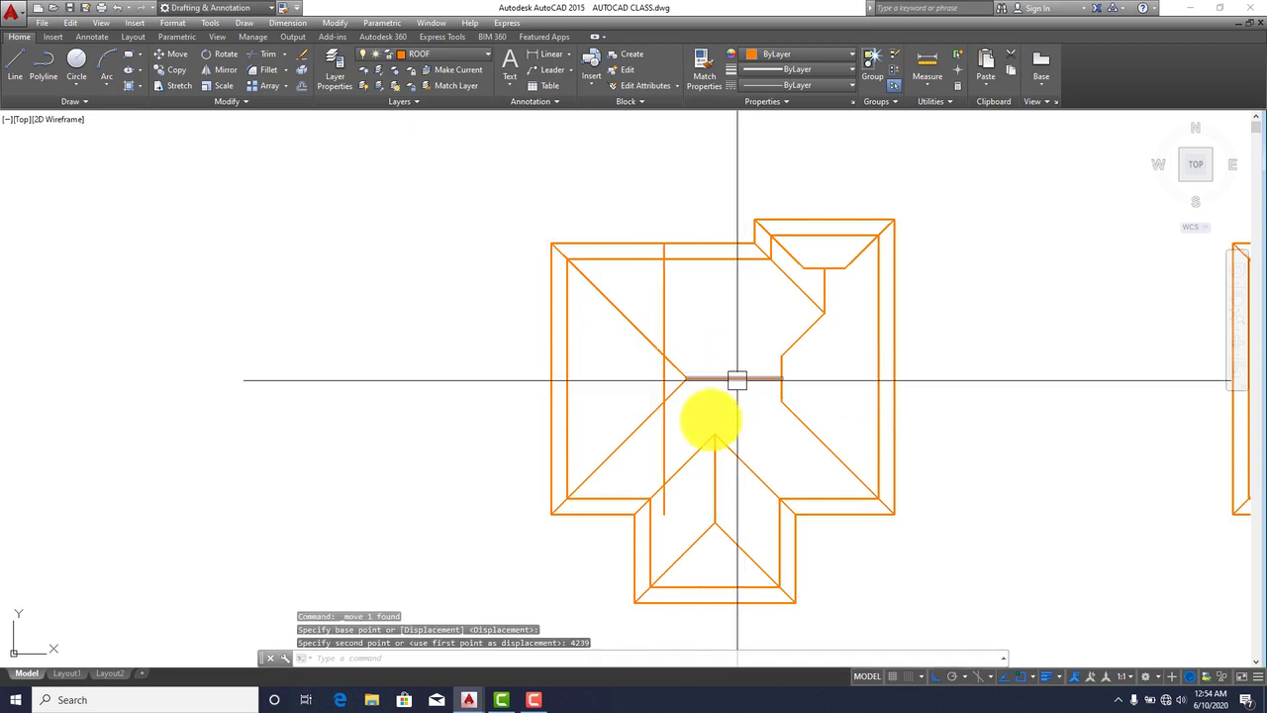
key("Escape")
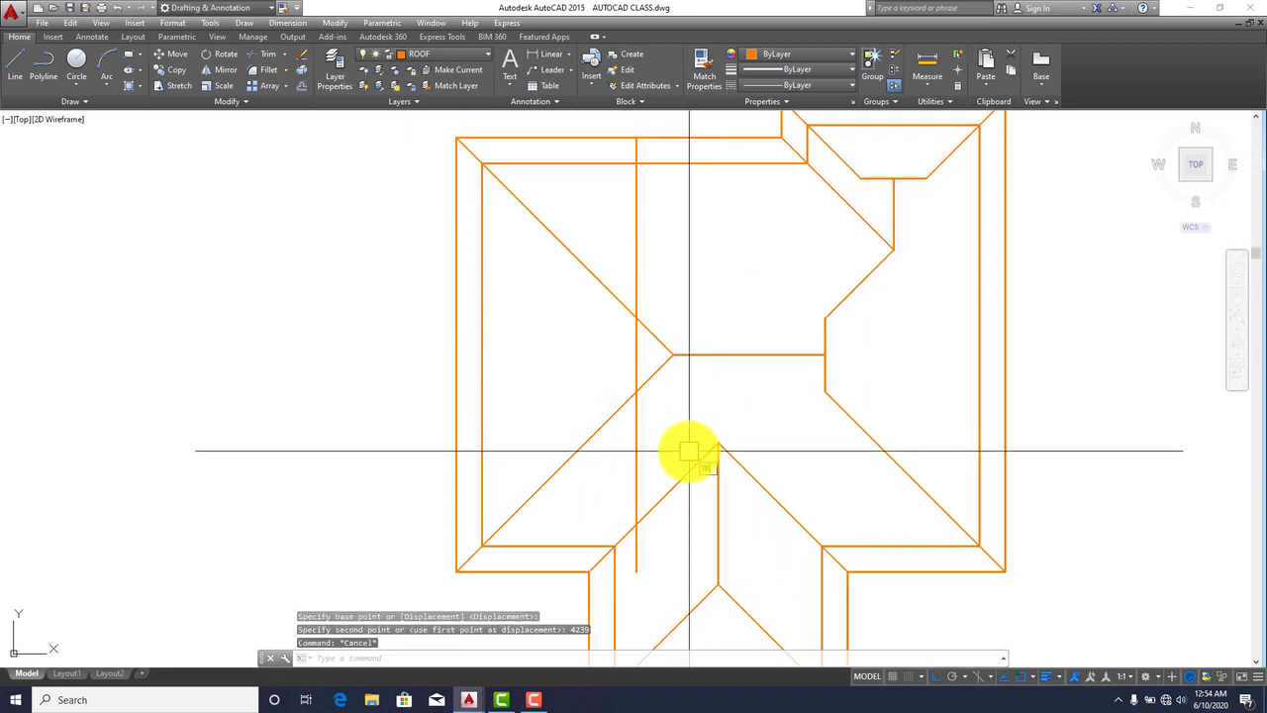
Step: Trim the moved vertical line above and below the left hips, keeping only the segment between them
type("tr")
key("Return")
key("Return")
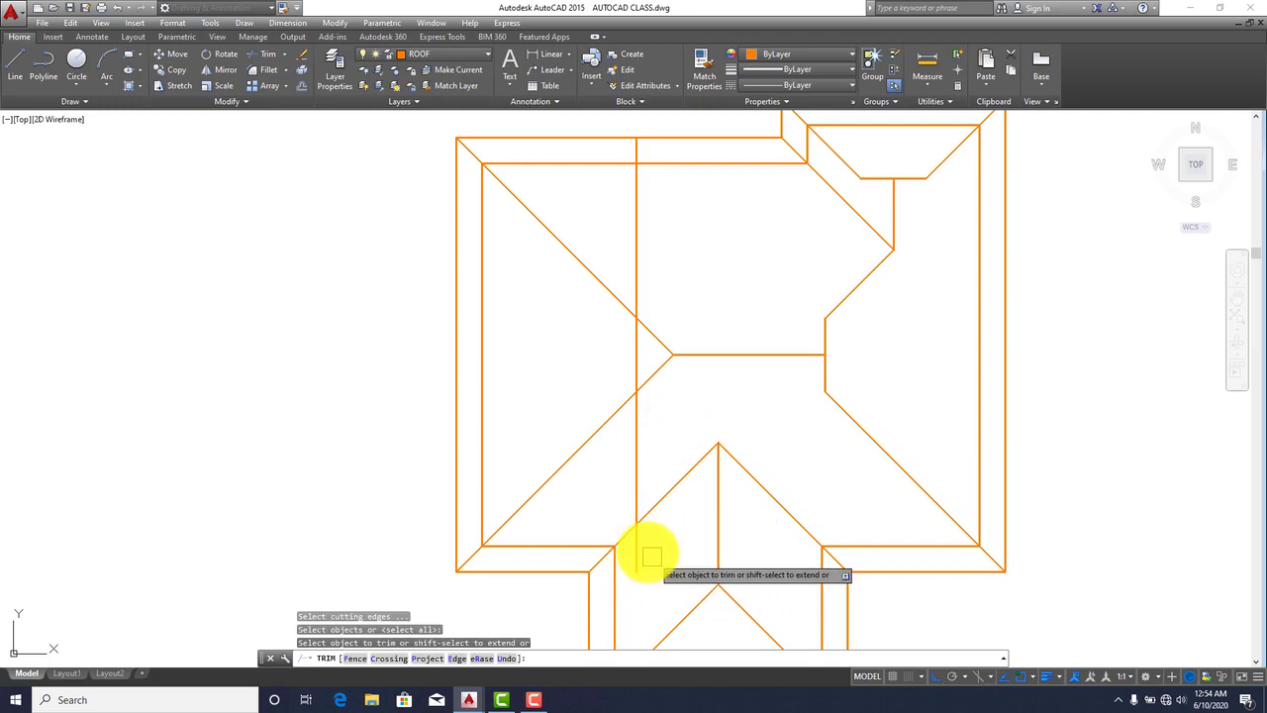
left_click(641, 557)
left_click(636, 461)
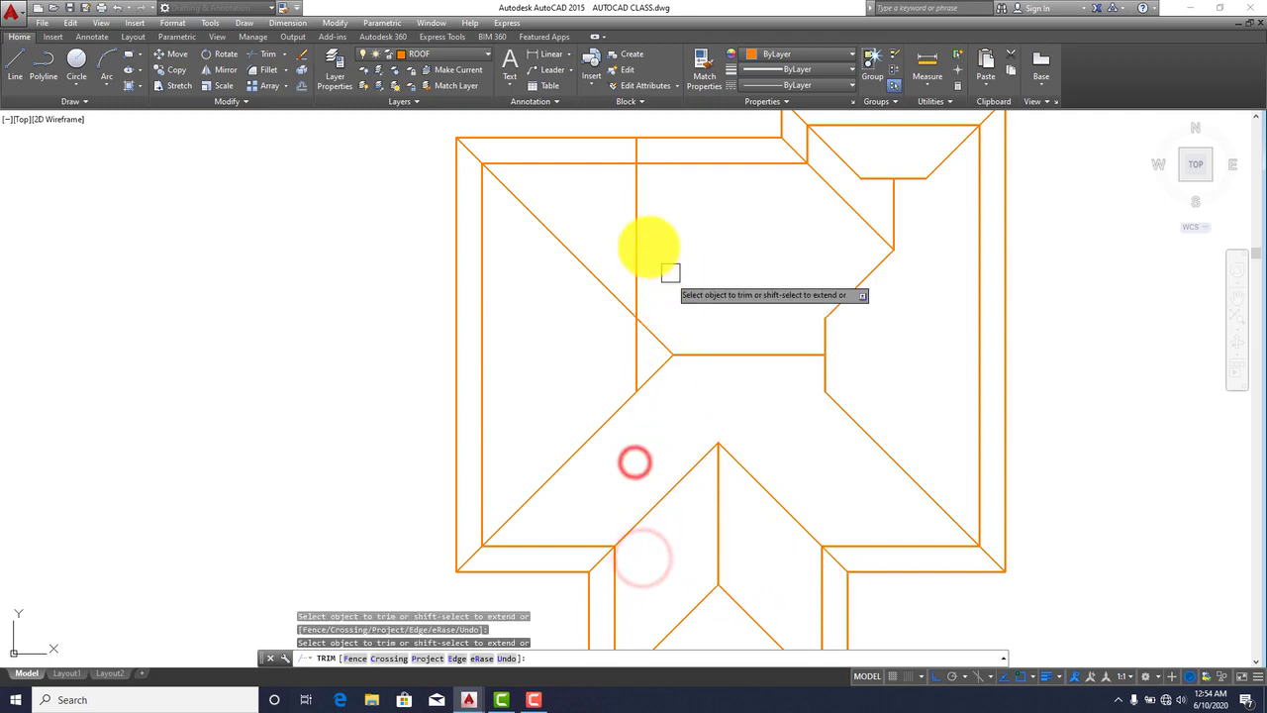
scroll(633, 146, "up", 4)
left_click(644, 162)
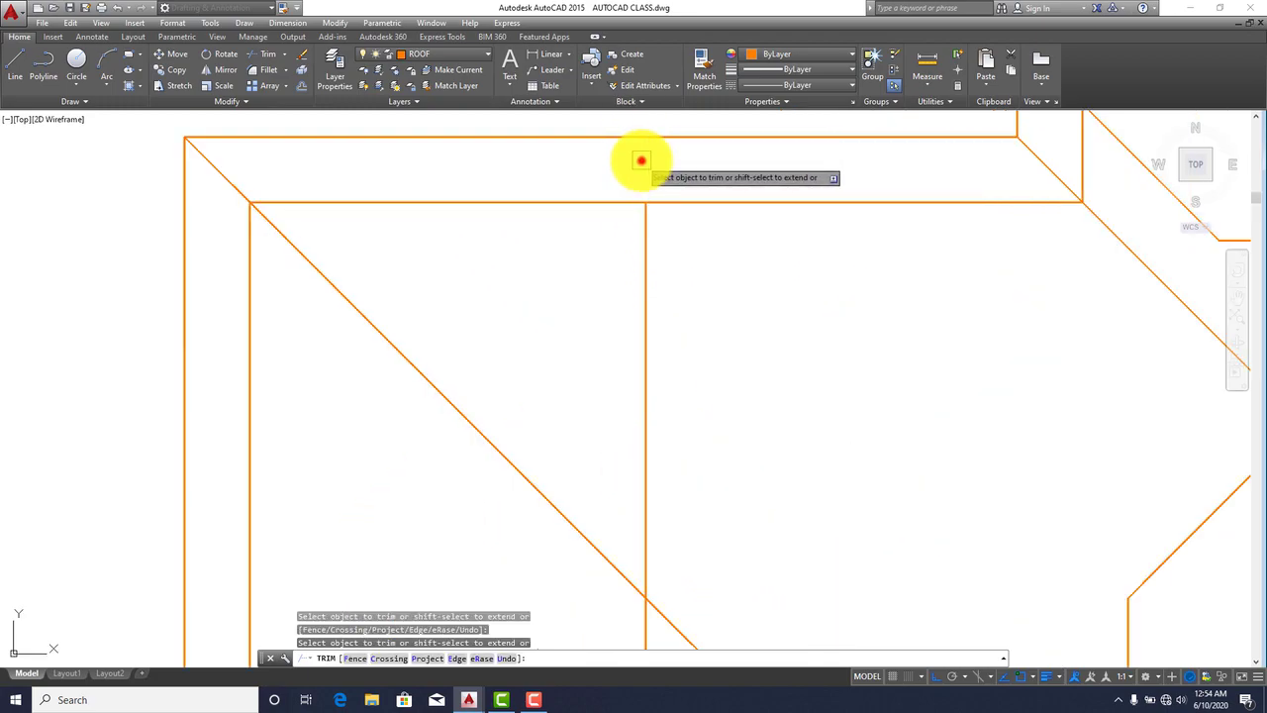
left_click(642, 303)
Step: Trim the left hip ends past the vertical line, and extend the main ridge to that line
scroll(659, 278, "down", 5)
left_click(677, 402)
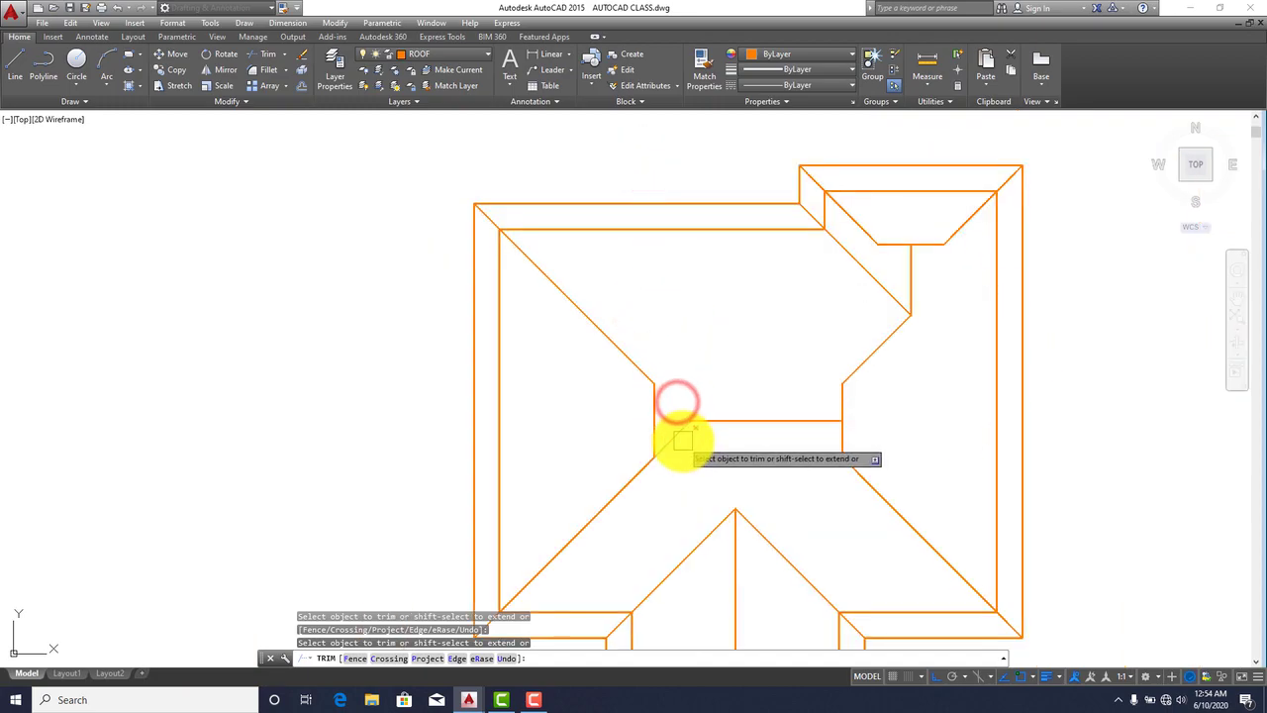
left_click(722, 425, "shift")
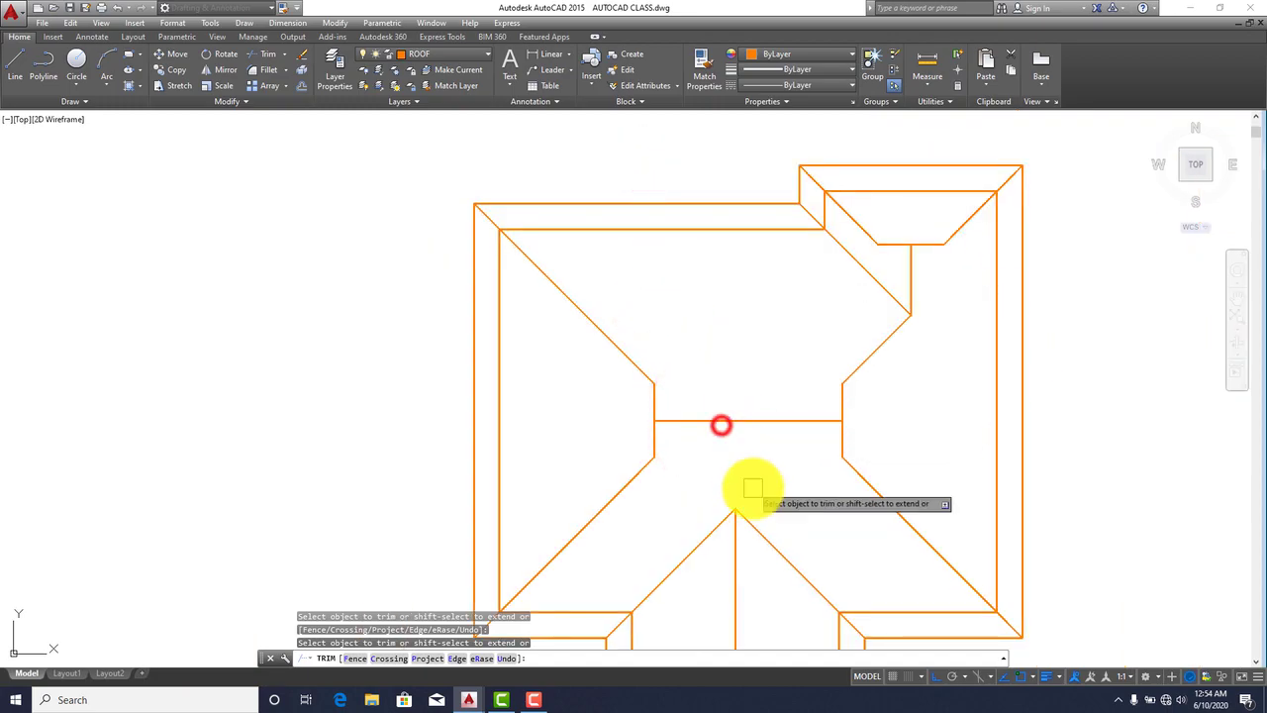
scroll(756, 352, "down", 4)
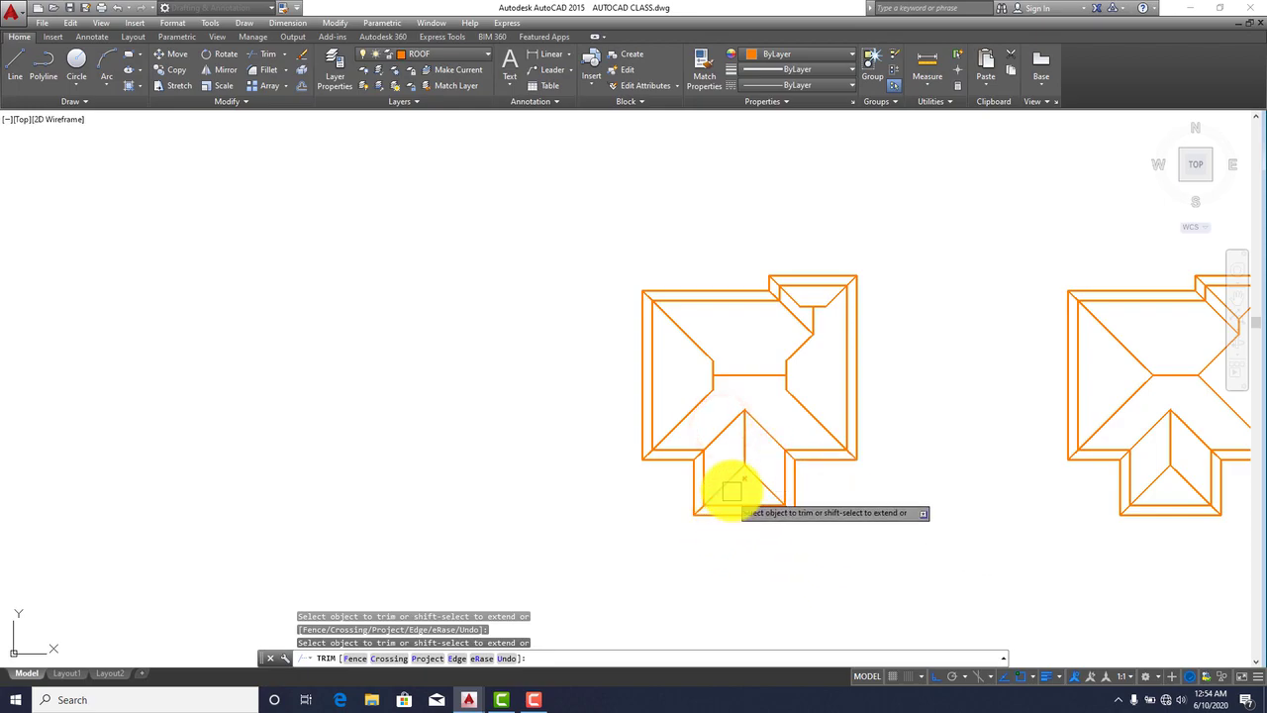
scroll(729, 491, "up", 4)
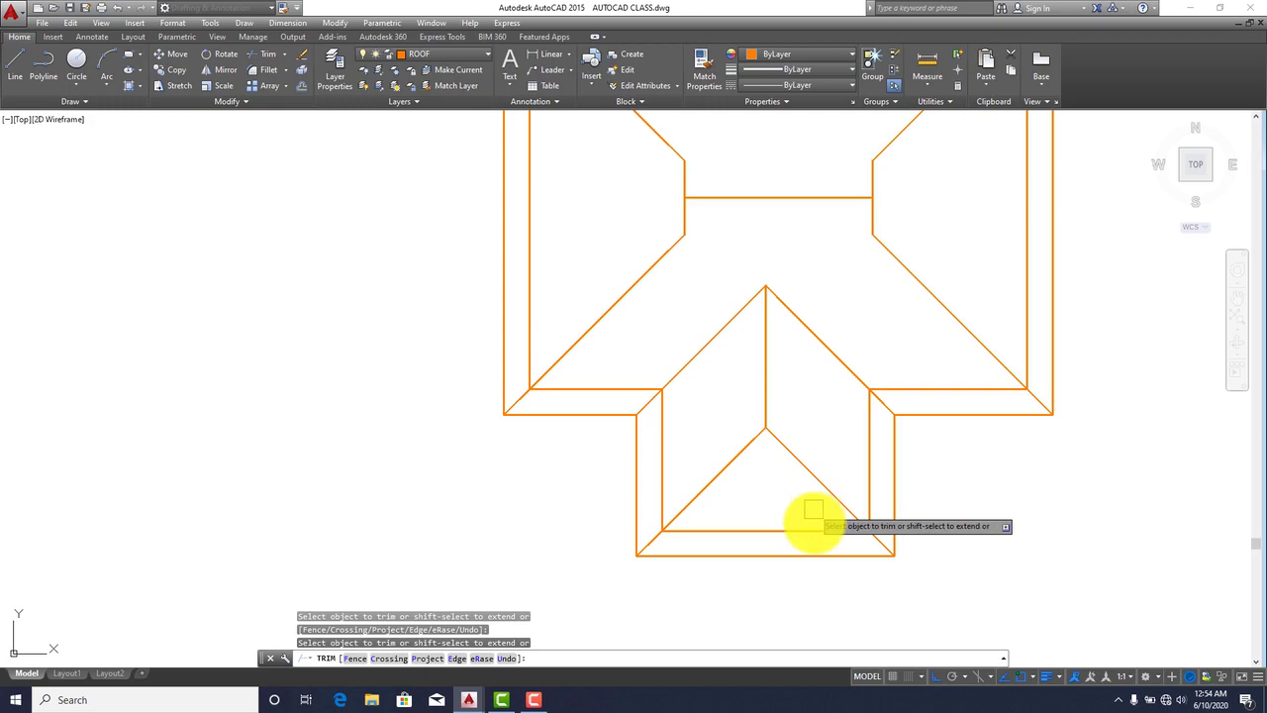
key("Escape")
Step: Draw a horizontal line over the lower wing's outer bottom edge, from its left corner to its right corner
scroll(787, 564, "up", 2)
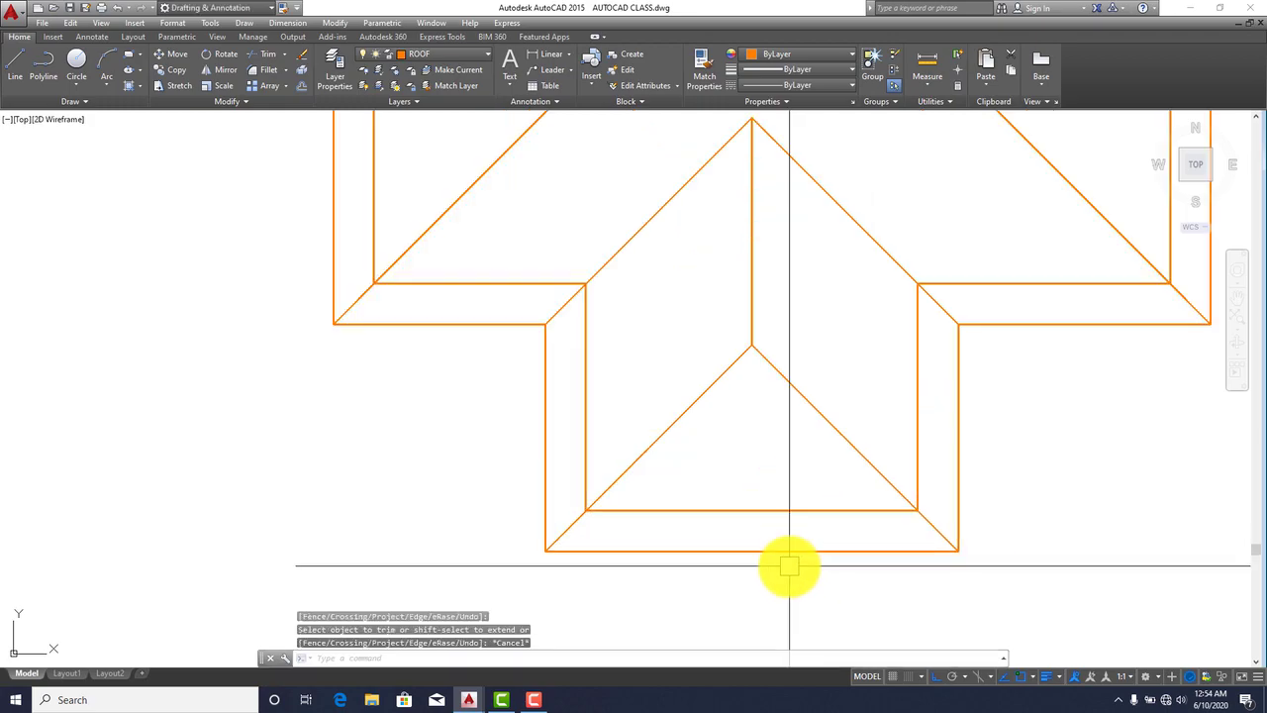
left_click(15, 63)
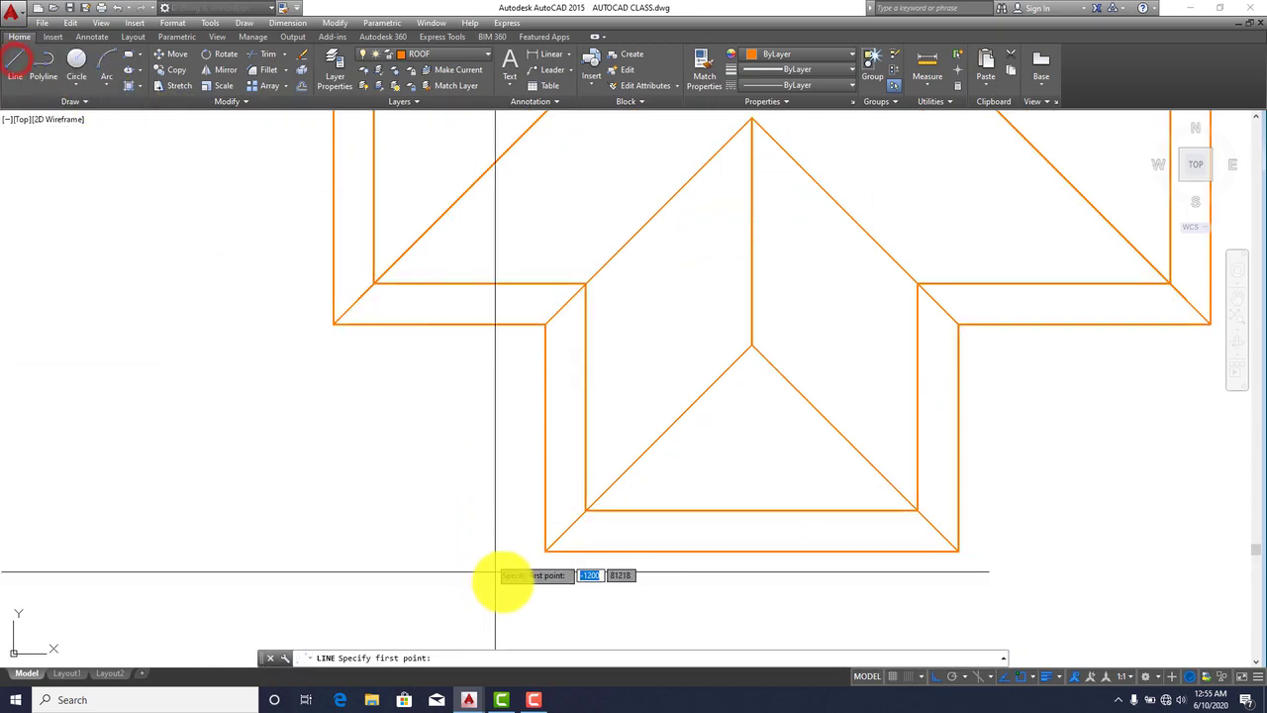
left_click(546, 549)
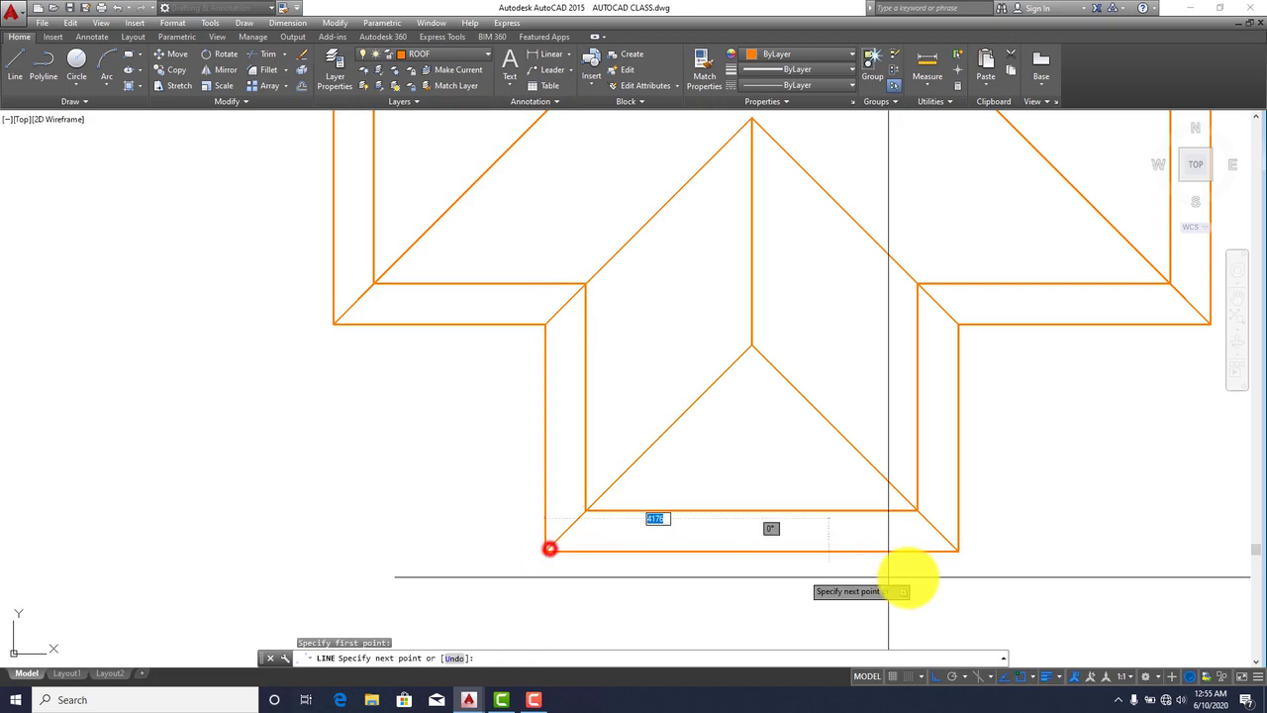
left_click(953, 549)
key("Escape")
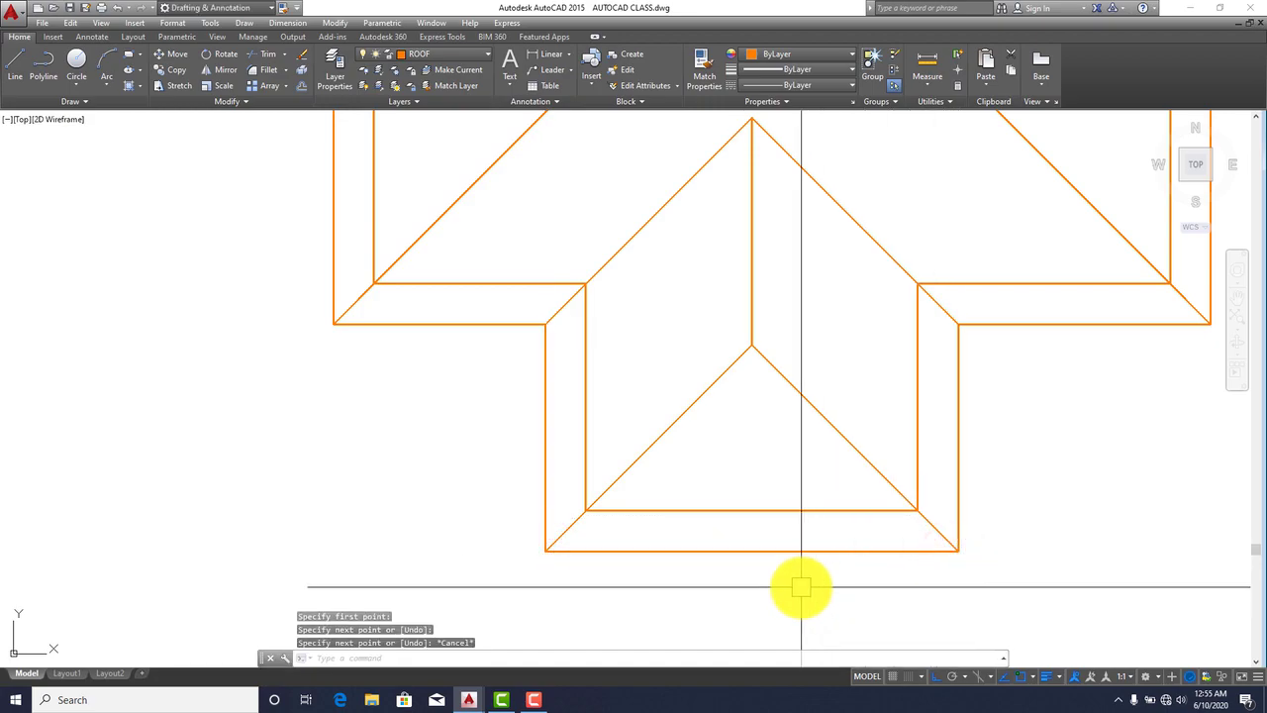
left_click(796, 551)
left_click(160, 54)
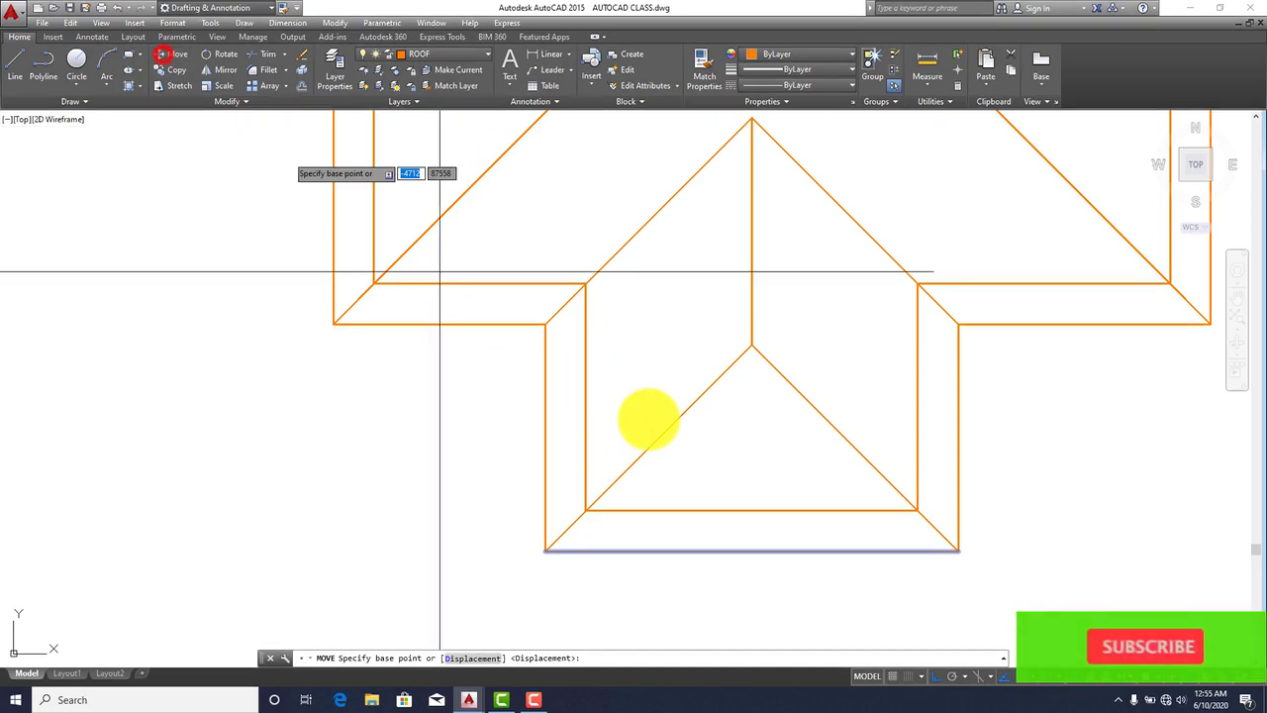
left_click(752, 551)
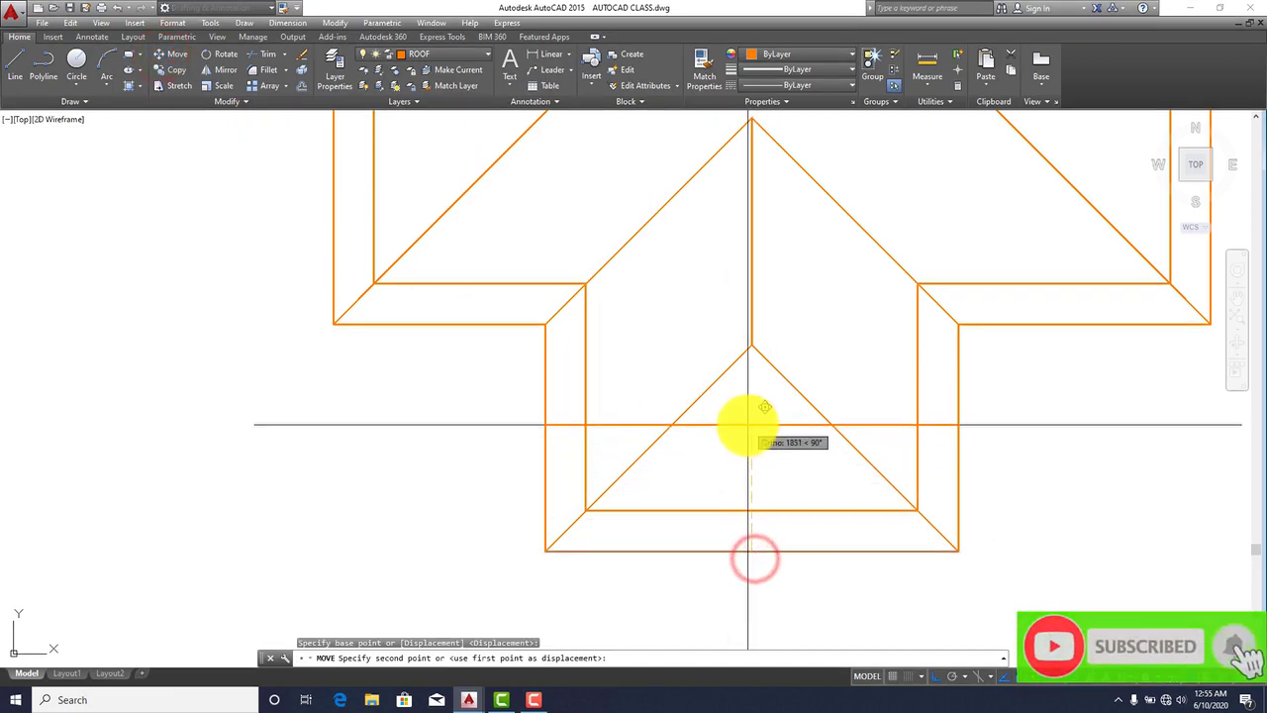
key("Escape")
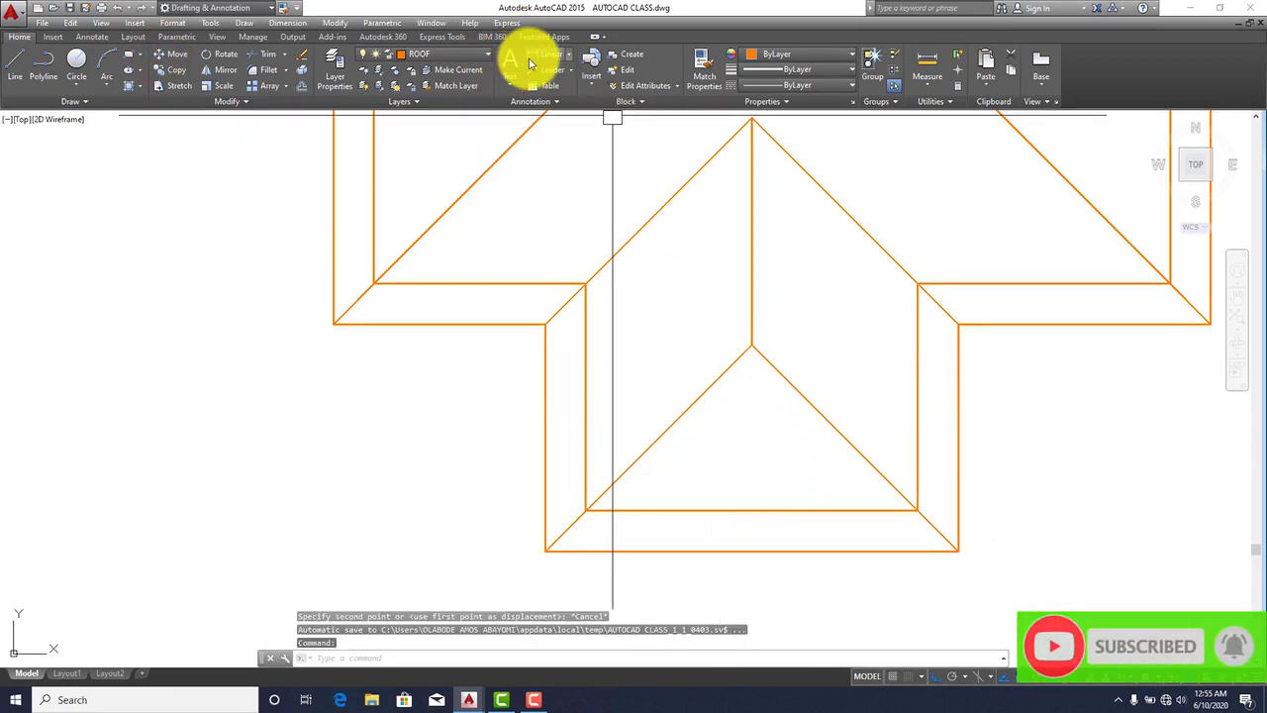
Step: Measure the vertical distance from the midpoint of the lower wing's outer bottom edge to its hip apex, leaving no dimension
left_click(531, 54)
left_click(752, 550)
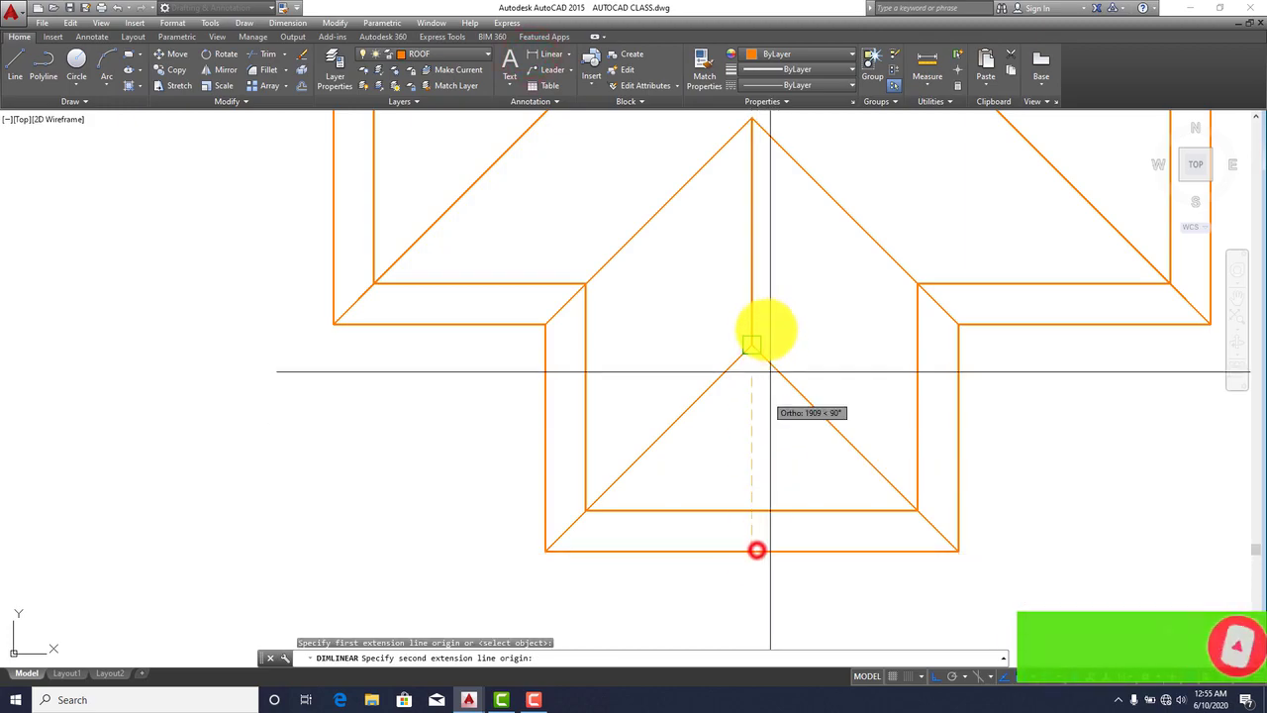
left_click(753, 344)
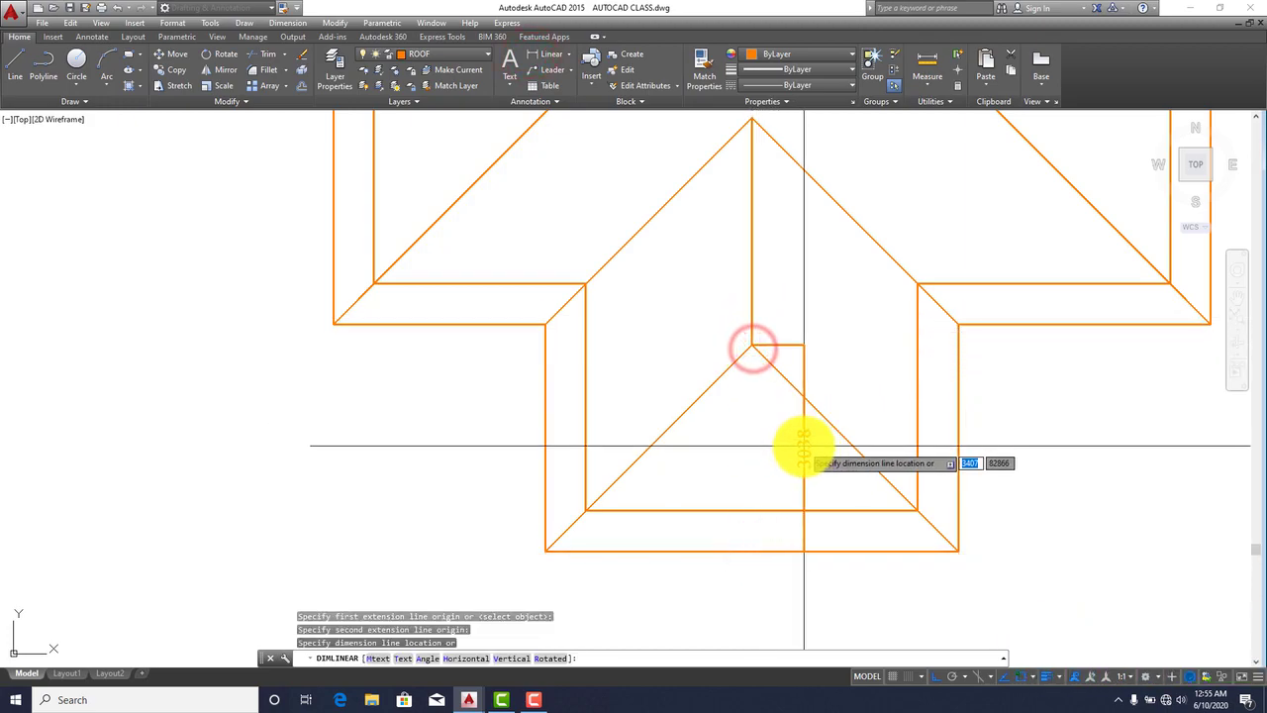
key("Escape")
Step: Move the horizontal line on the lower wing's outer bottom edge 2161 vertically inward from its midpoint
left_click(753, 550)
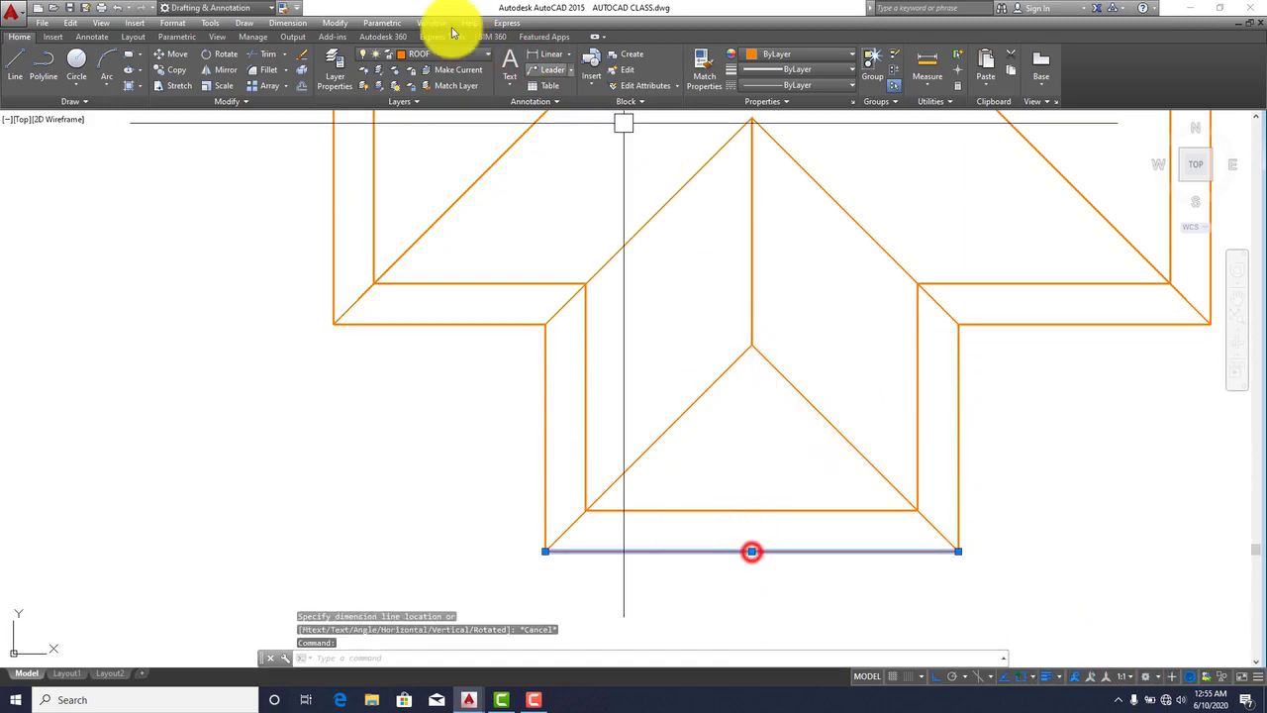
left_click(177, 60)
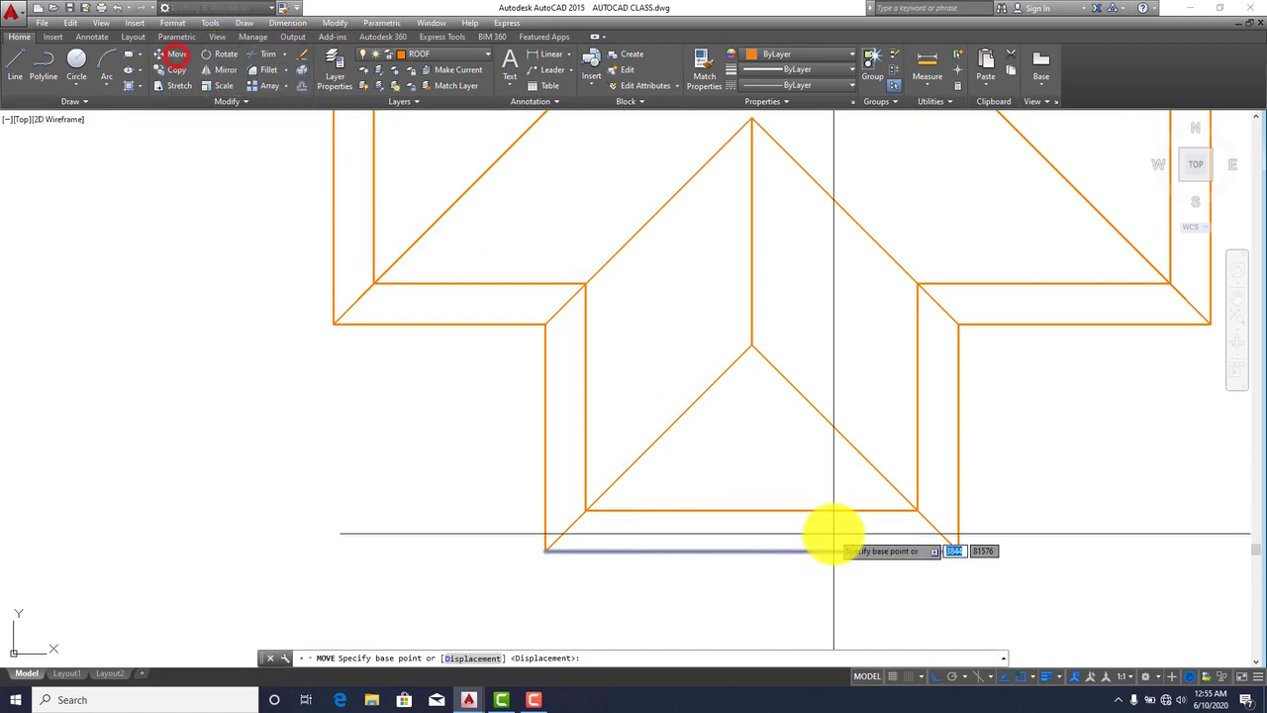
left_click(752, 550)
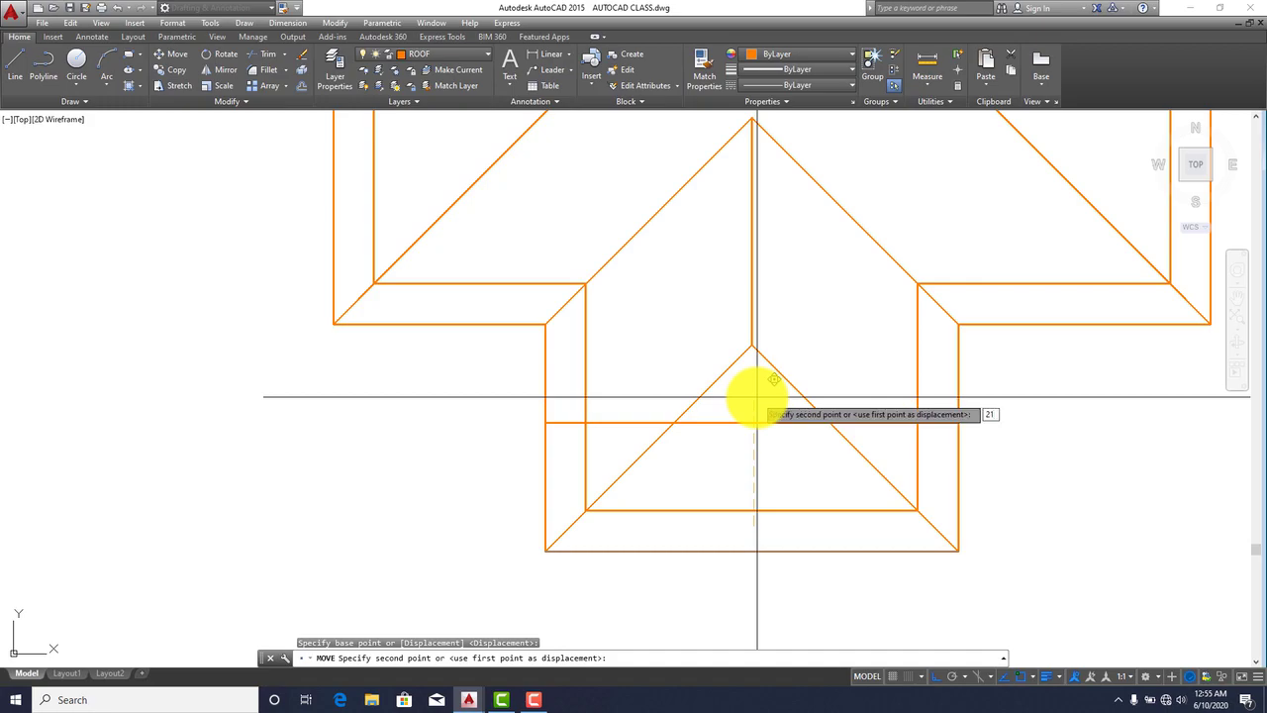
type("2161")
key("Return")
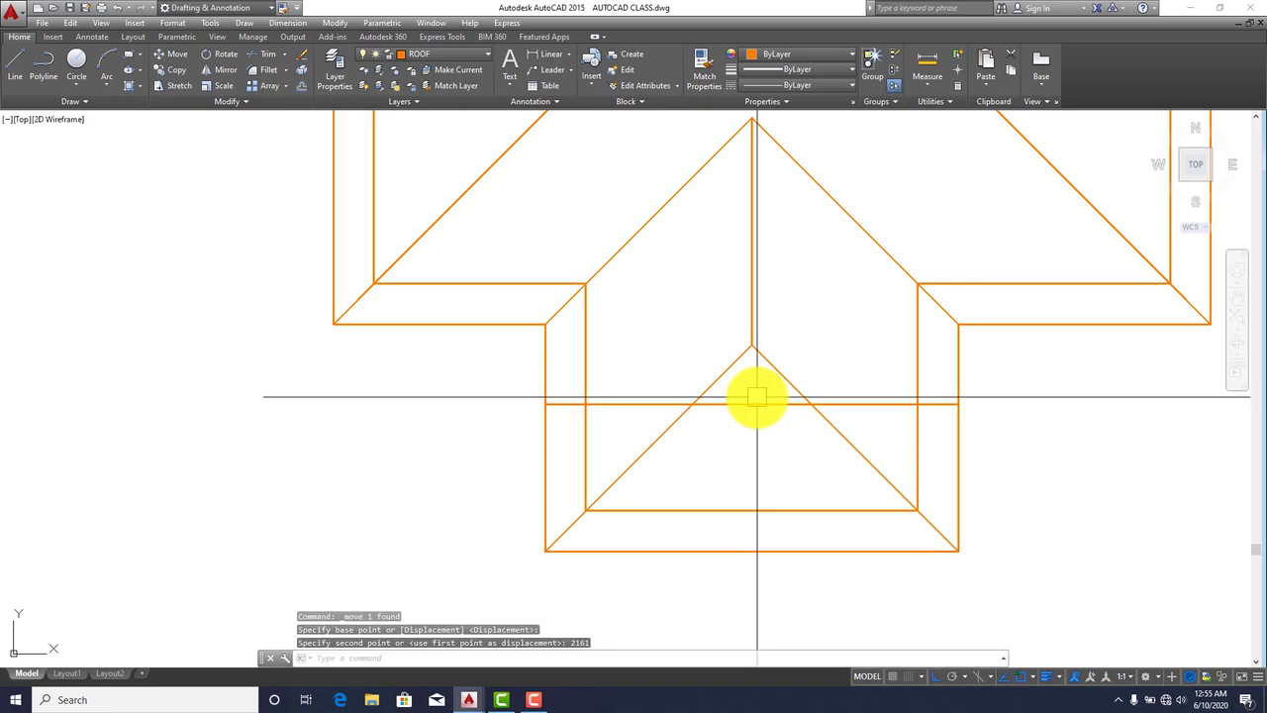
key("Escape")
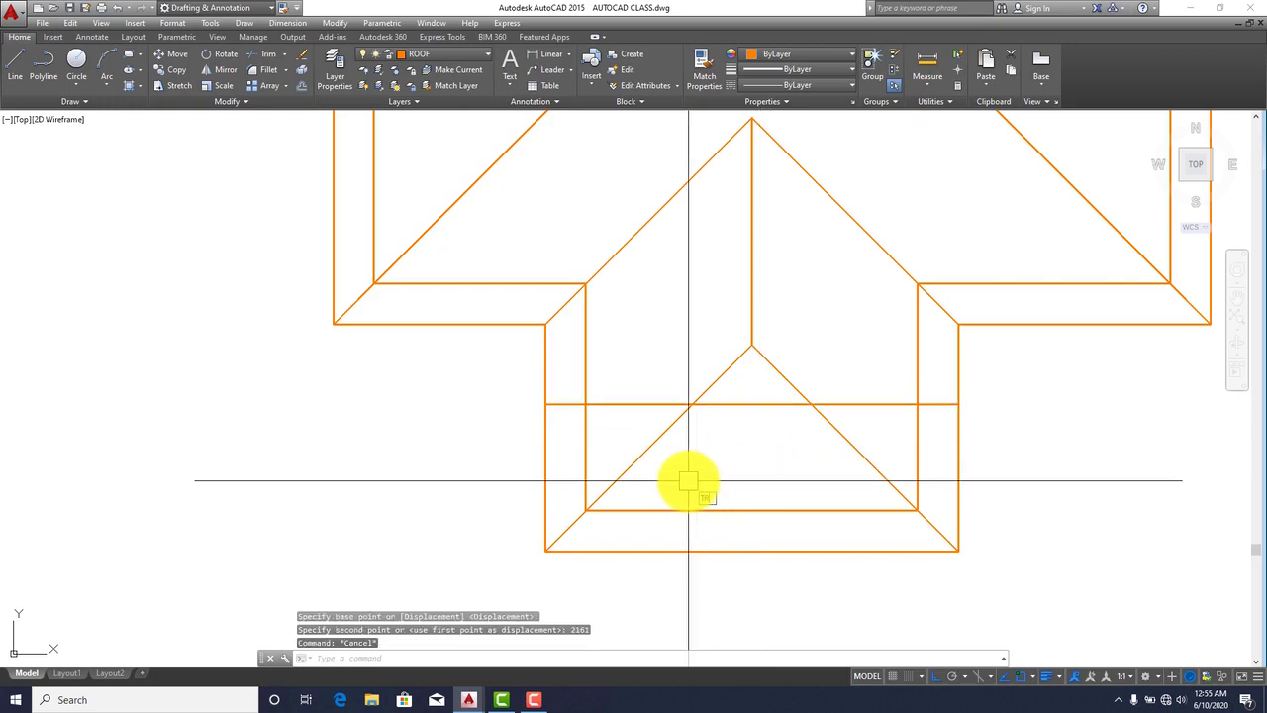
Step: Trim the moved horizontal line outside the lower wing's hips, keeping only the segment between them
type("tr")
key("Return")
key("Return")
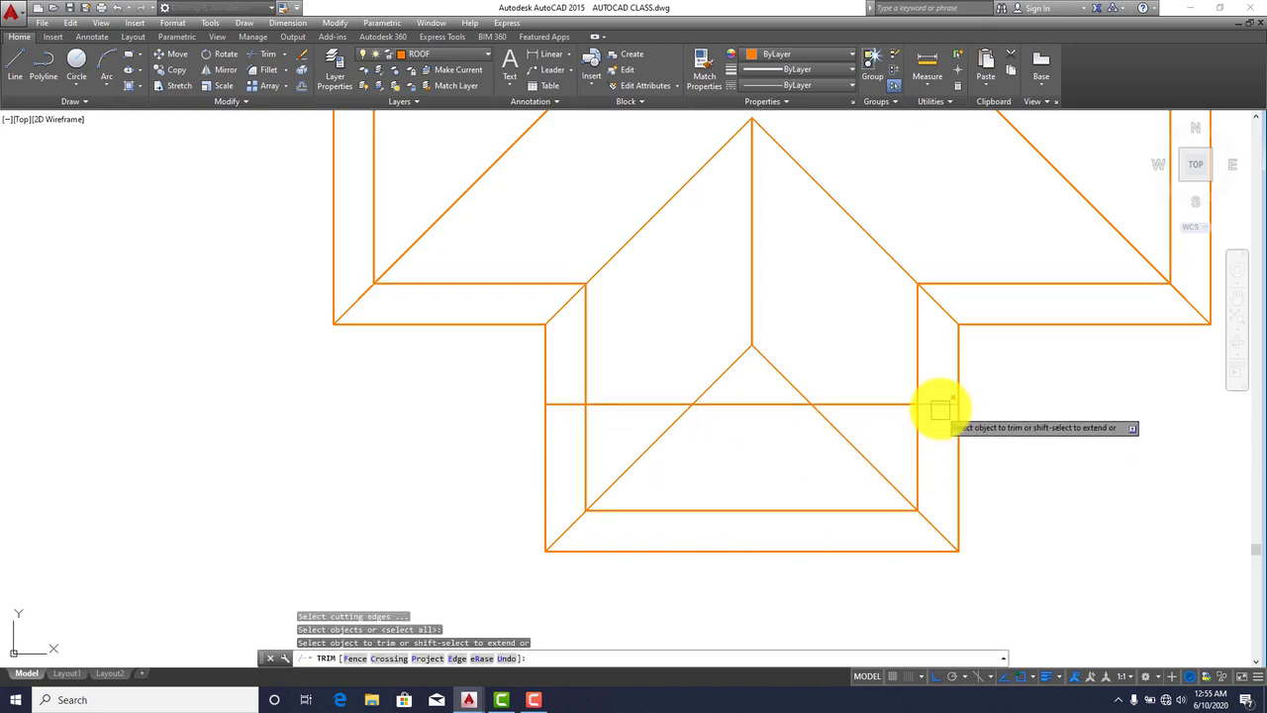
left_click(939, 406)
left_click(862, 404)
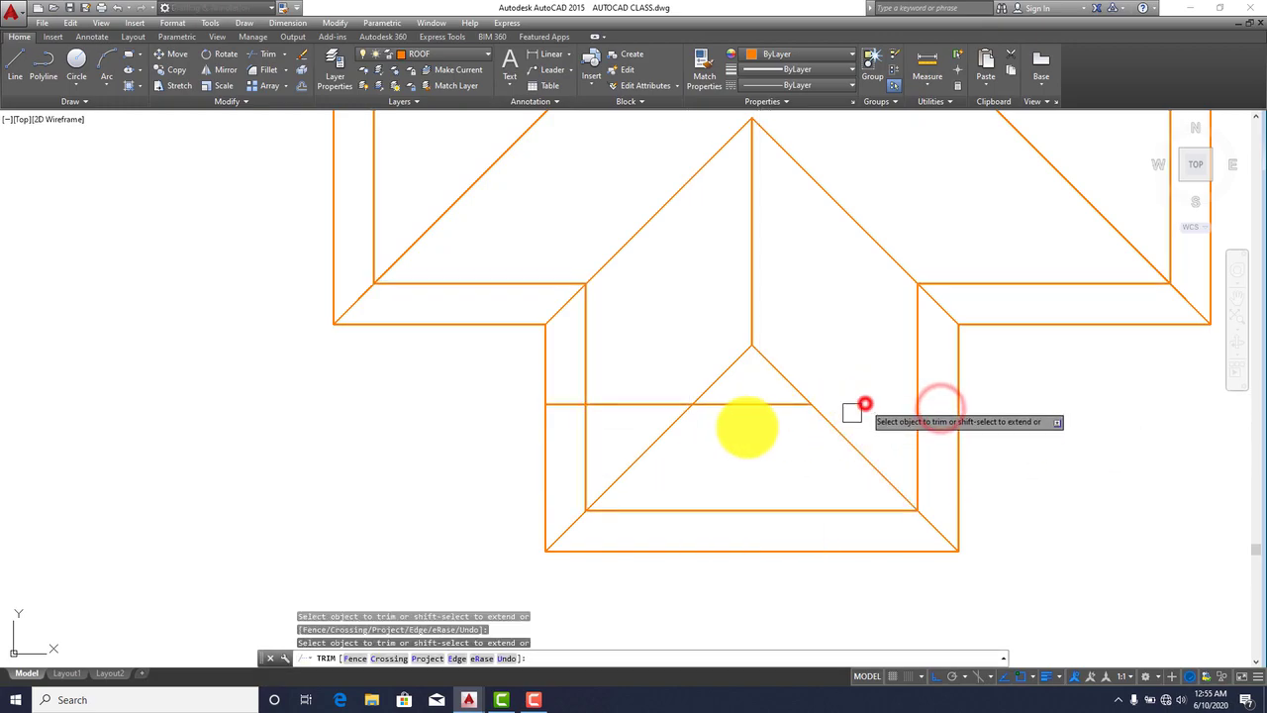
left_click(555, 402)
left_click(627, 402)
Step: Trim off both of the lower wing's hip ends above the horizontal segment
left_click(774, 371)
left_click(717, 379)
left_click(795, 372)
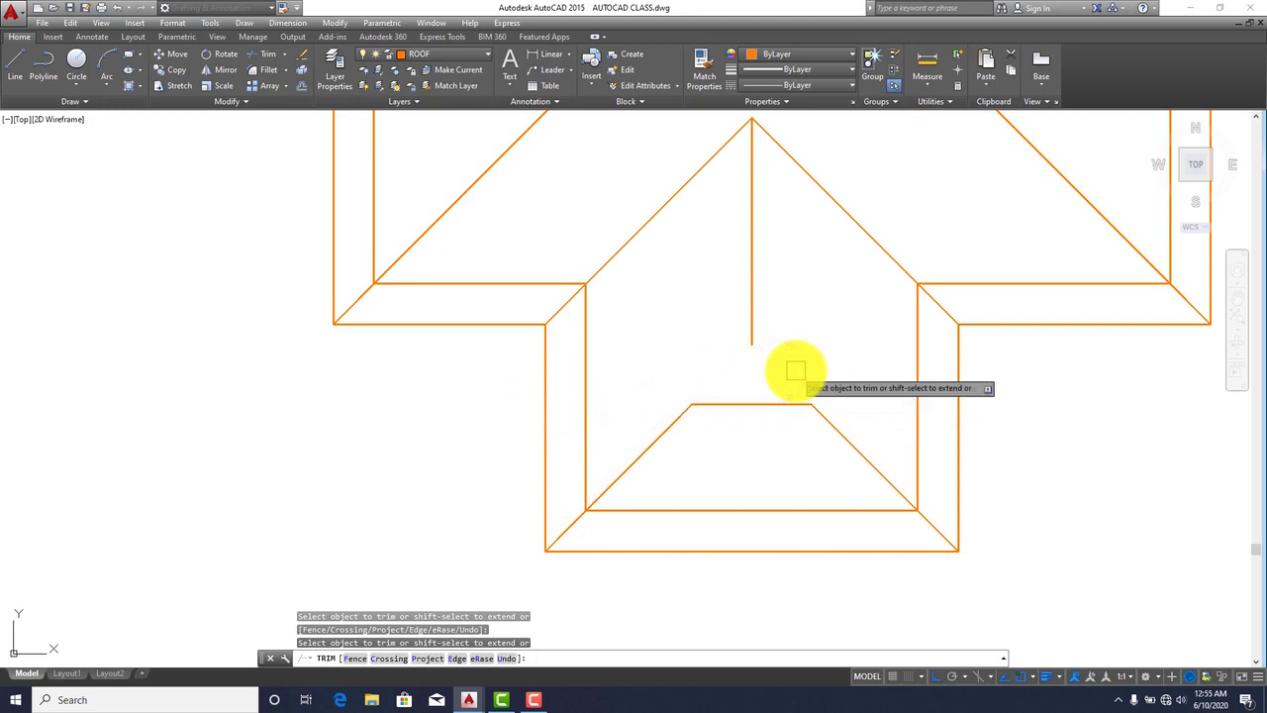
key("Escape")
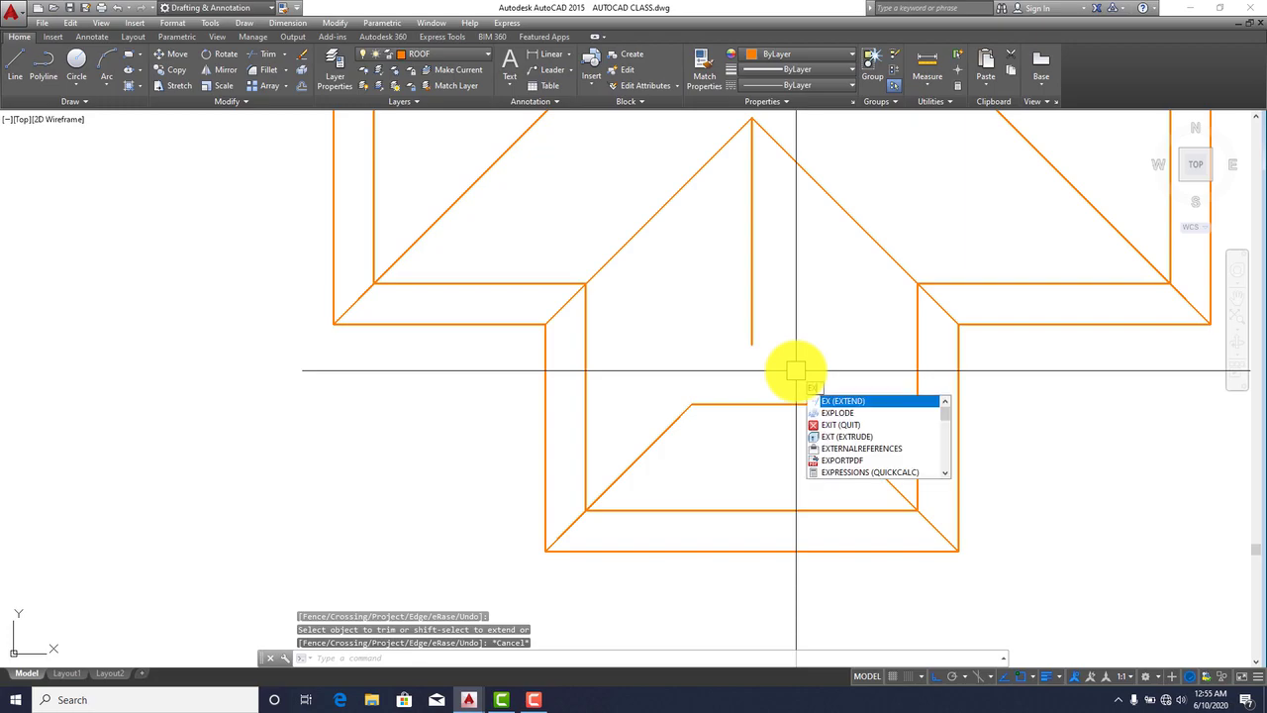
Step: Extend the lower wing's vertical ridge down to the horizontal segment
key("Return")
key("Return")
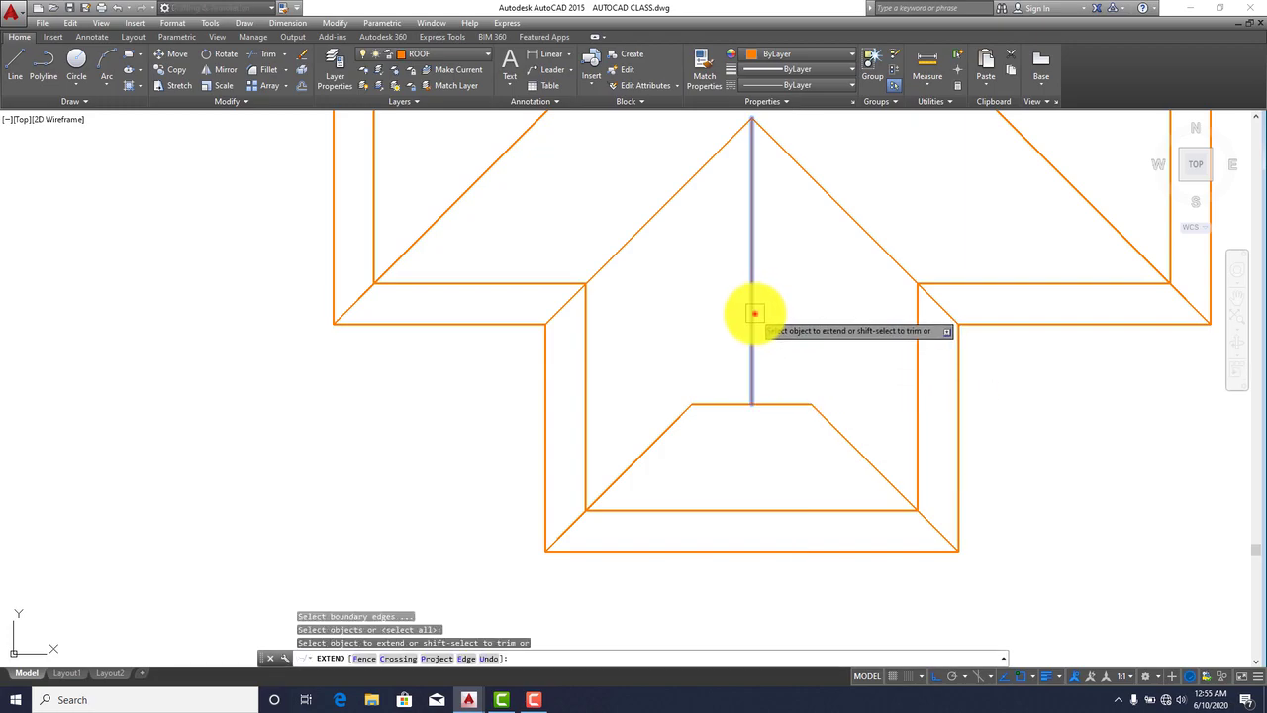
left_click(754, 312)
scroll(965, 435, "down", 5)
key("Escape")
middle_click_drag(980, 509, 807, 438)
middle_click_drag(935, 435, 725, 478)
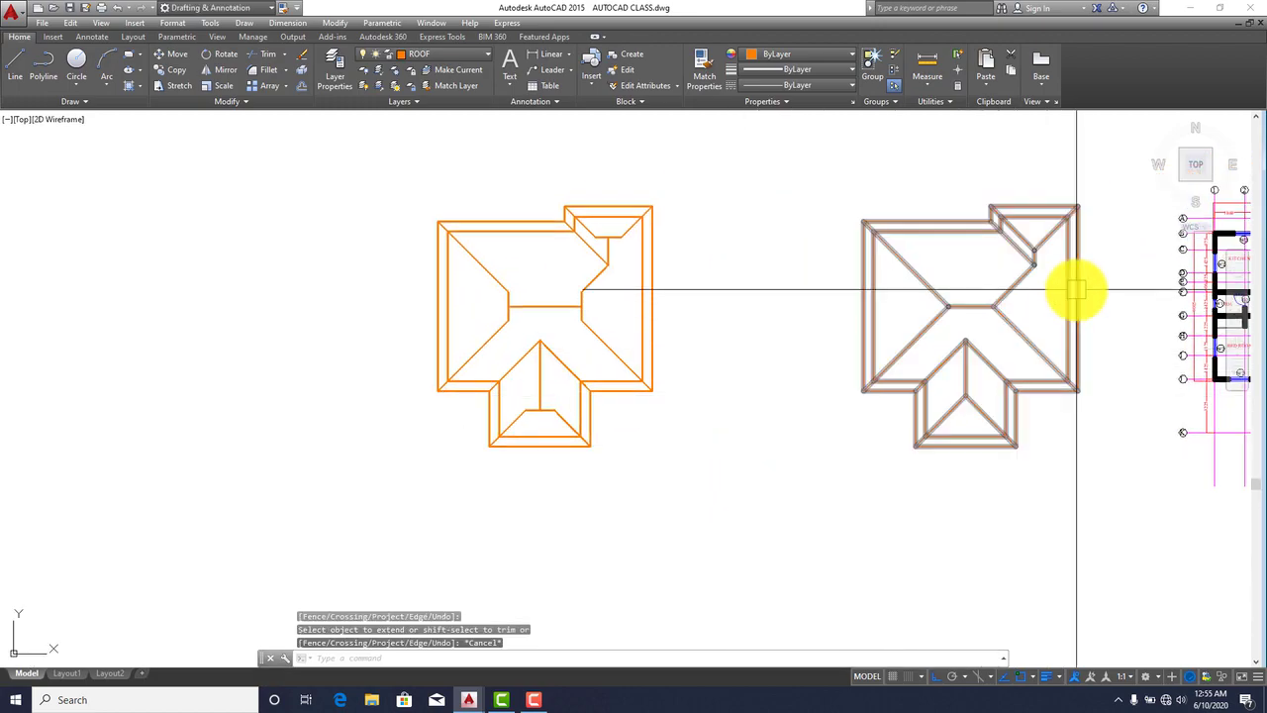
scroll(1076, 289, "up", 2)
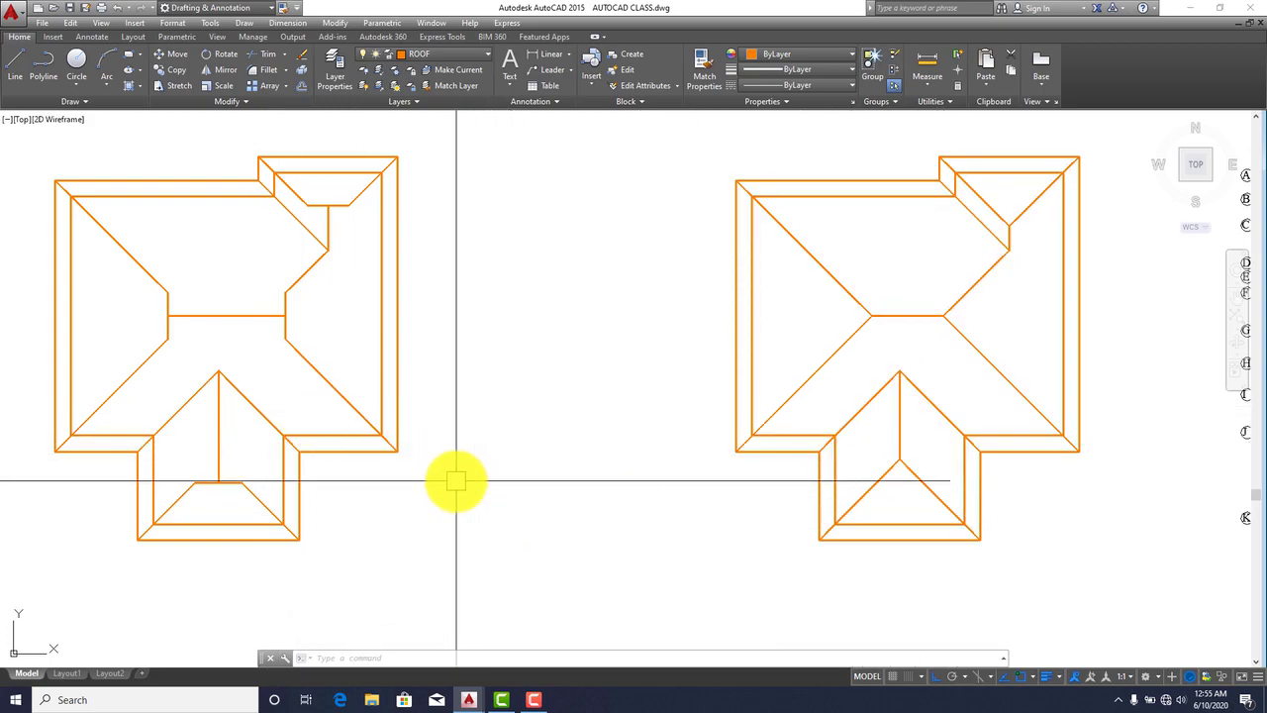
middle_click_drag(455, 481, 523, 491)
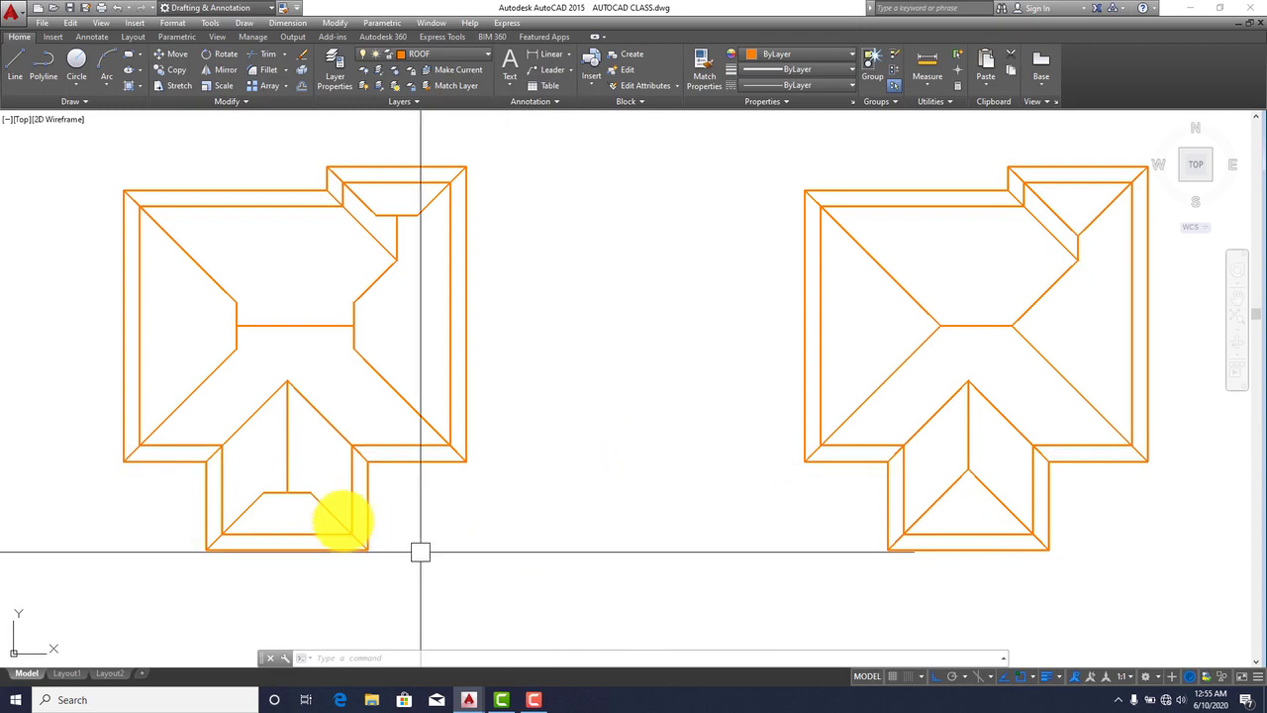